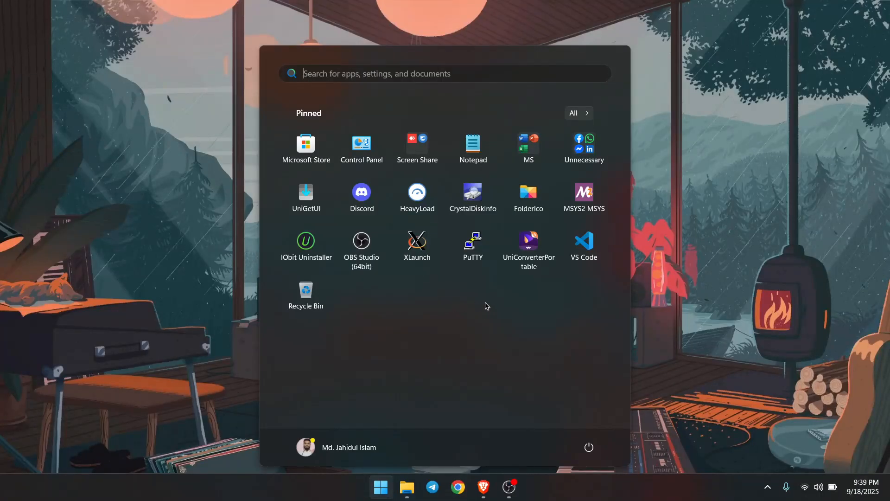
# Switch to PuTTY and load the saved session CSE458
pyautogui.click(473, 244)
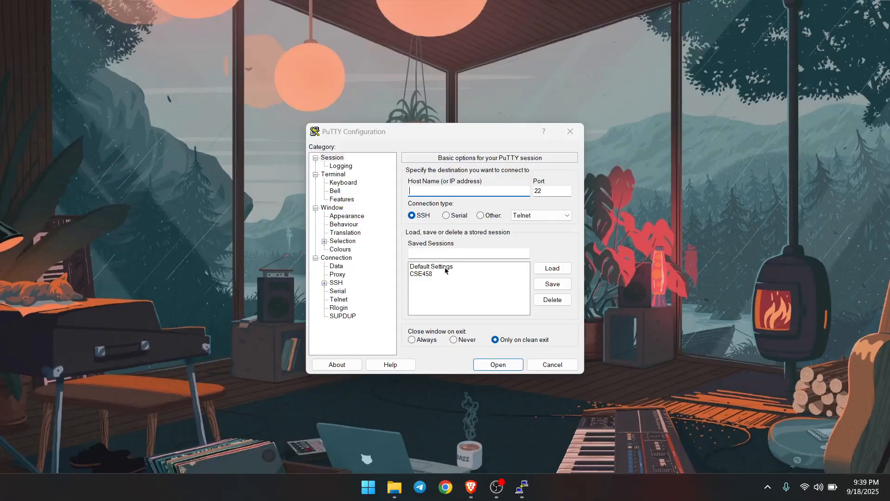
pyautogui.click(424, 274)
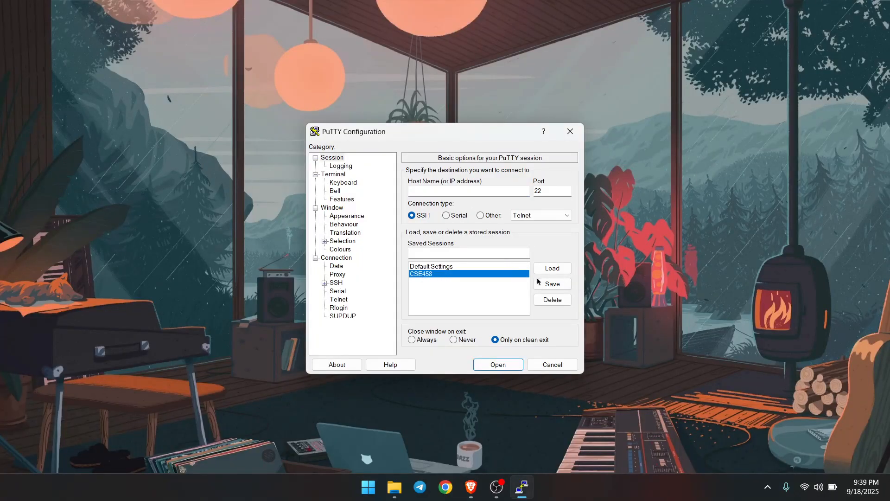
pyautogui.click(550, 270)
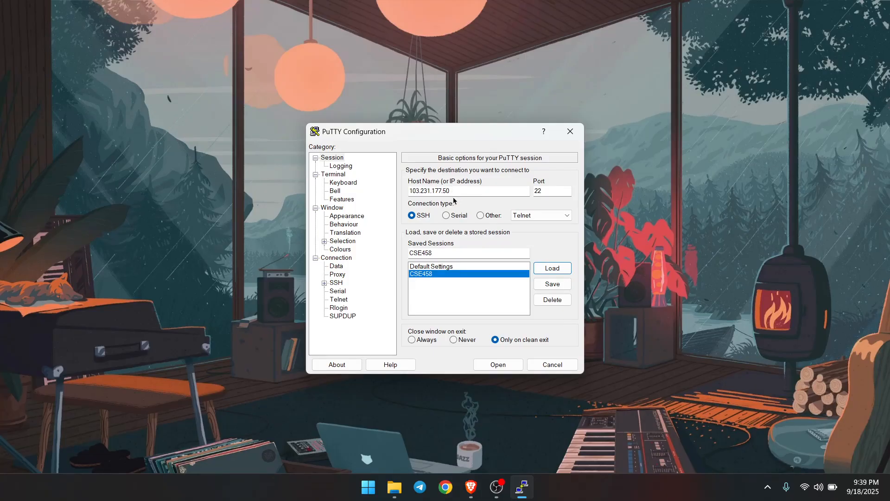
# Enable X11 forwarding in the session's SSH settings and open the connection to the server
pyautogui.click(325, 283)
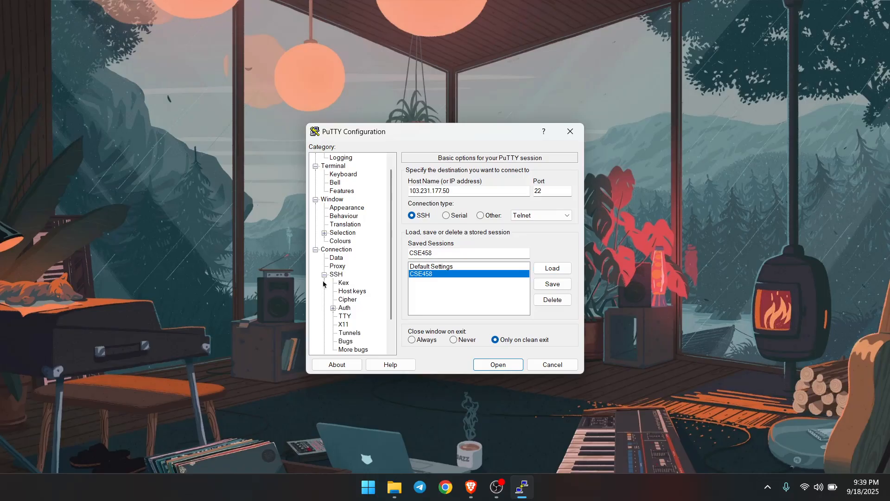
pyautogui.click(344, 324)
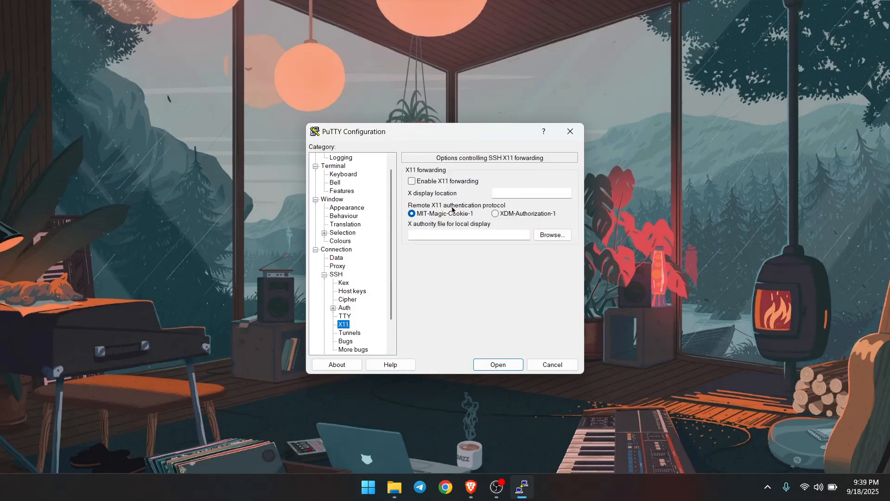
pyautogui.click(412, 181)
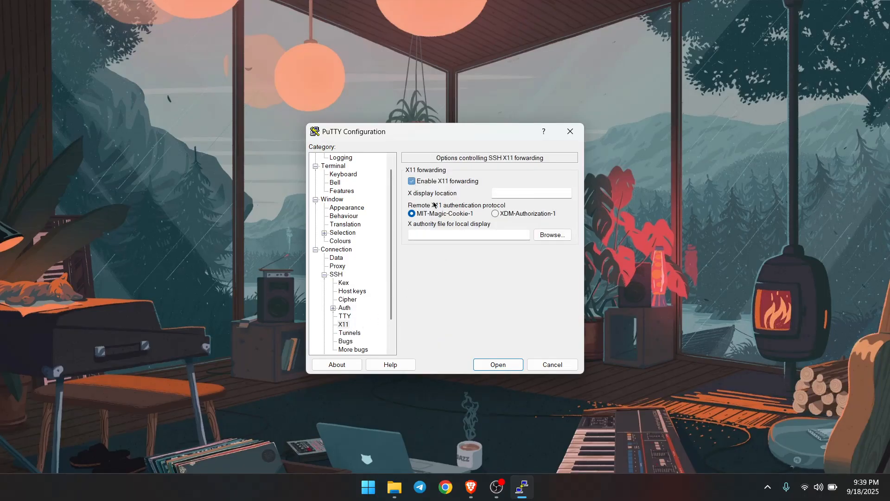
pyautogui.click(497, 366)
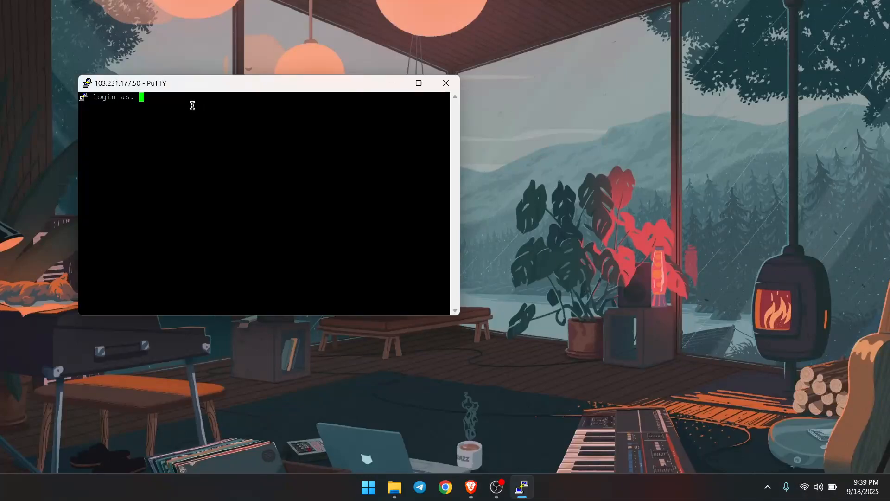
# Log in to the server as user_30 and enter the account password
pyautogui.write('user_')
pyautogui.write('30')
pyautogui.press('Return')
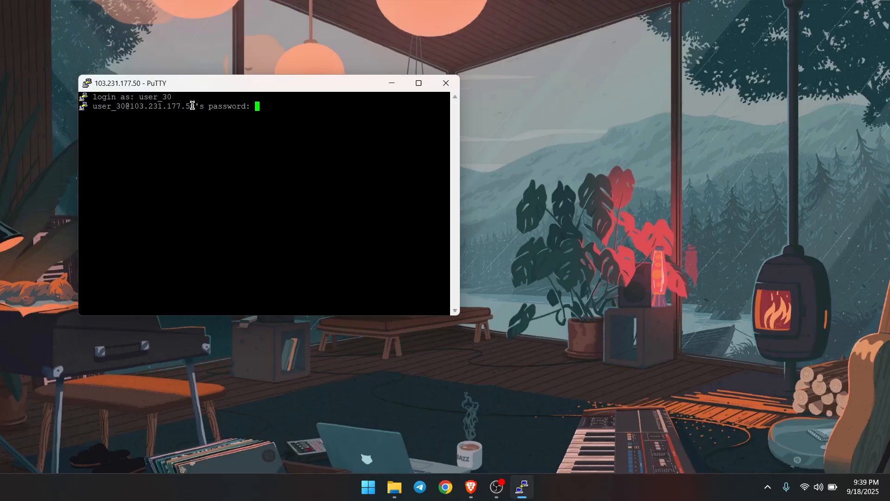
pyautogui.press('Return')
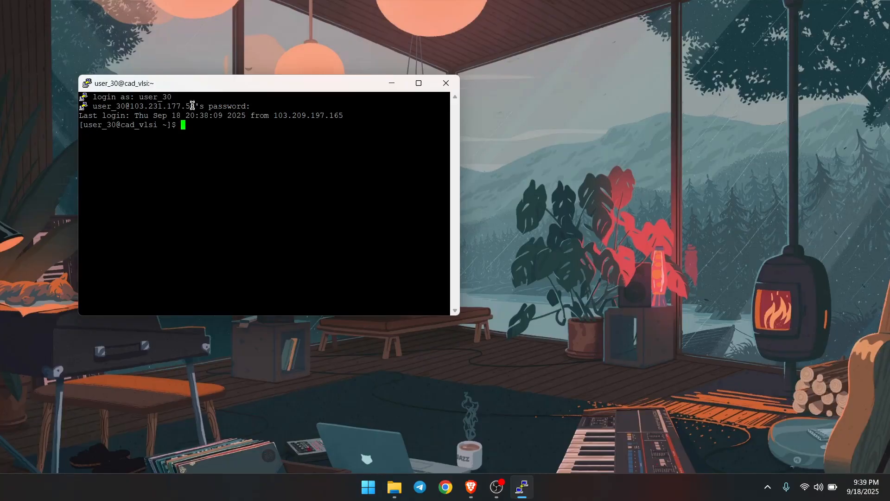
# Create a directory named Exp1 in the home folder and list the folder contents to check for it
pyautogui.write('ls')
pyautogui.press('Return')
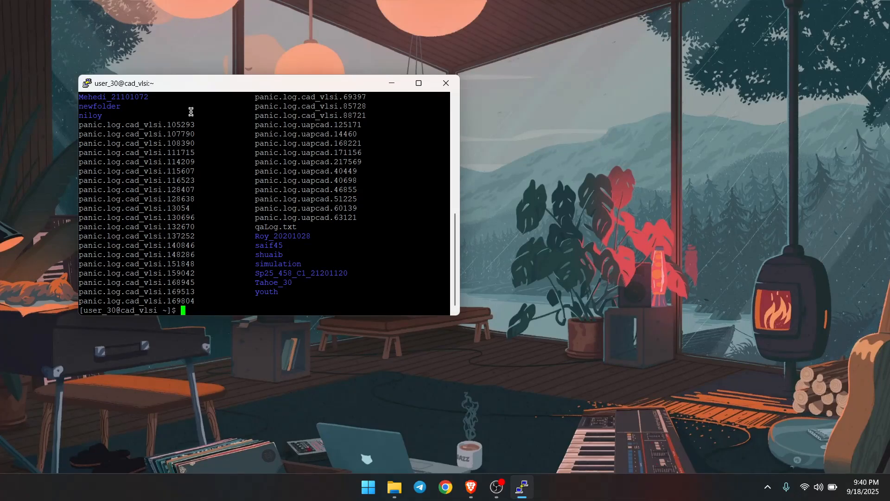
pyautogui.write('mkdir Exp1')
pyautogui.press('Return')
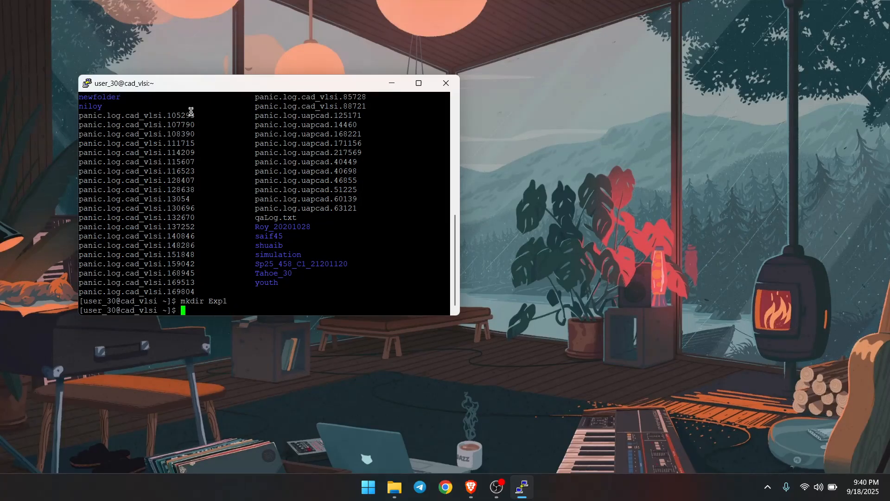
pyautogui.write('ls')
pyautogui.press('Return')
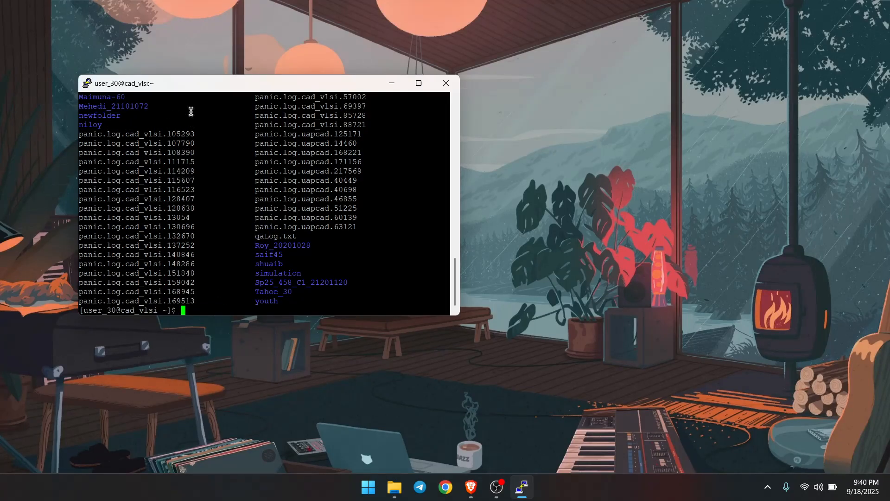
pyautogui.scroll(4, 136, 156)
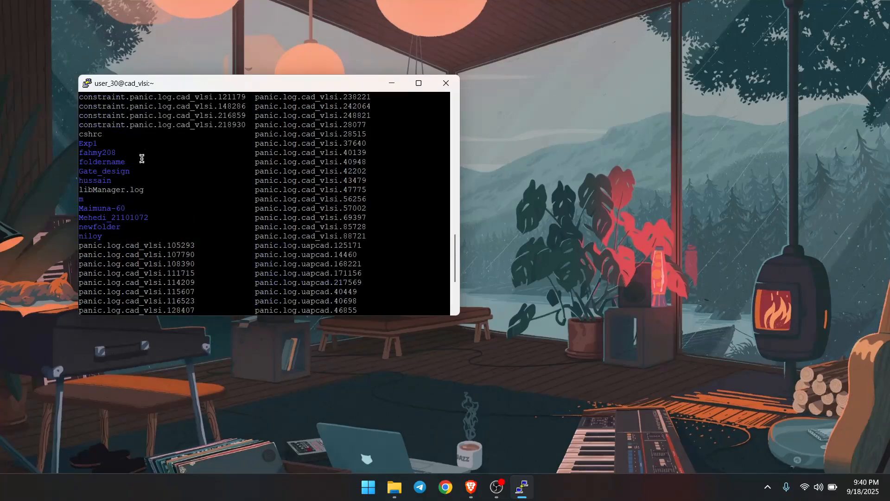
pyautogui.doubleClick(101, 146)
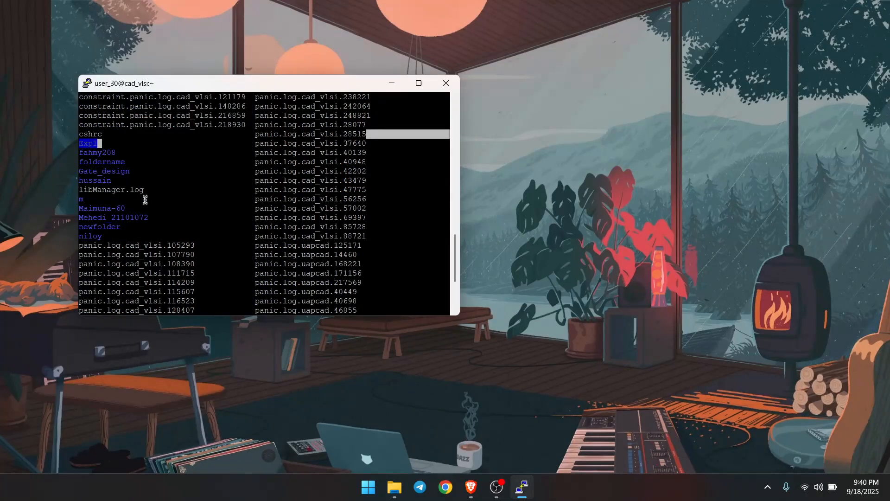
pyautogui.scroll(-4, 215, 253)
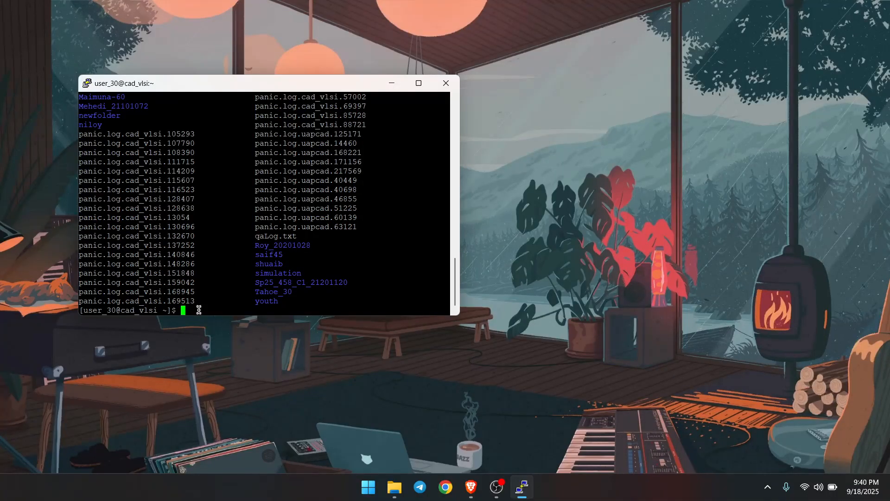
# Change into the Exp1 directory and start the C shell with csh
pyautogui.write('cd Exp1')
pyautogui.press('Return')
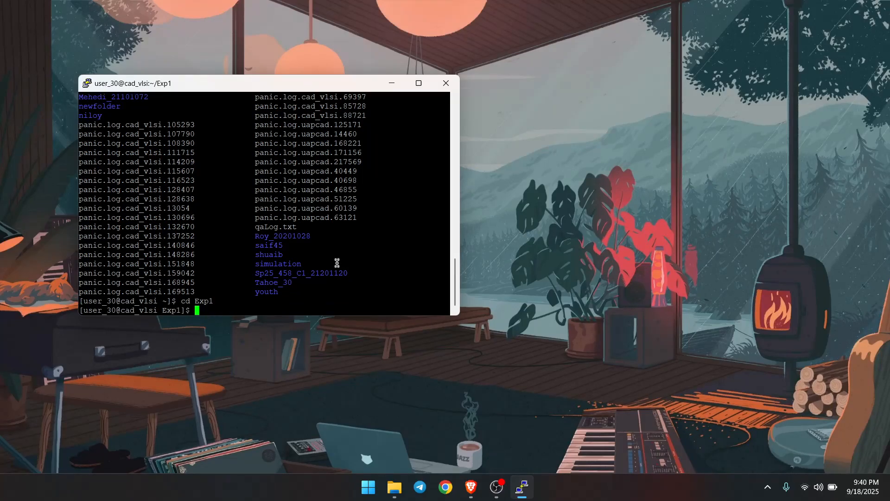
pyautogui.write('csh')
pyautogui.press('Return')
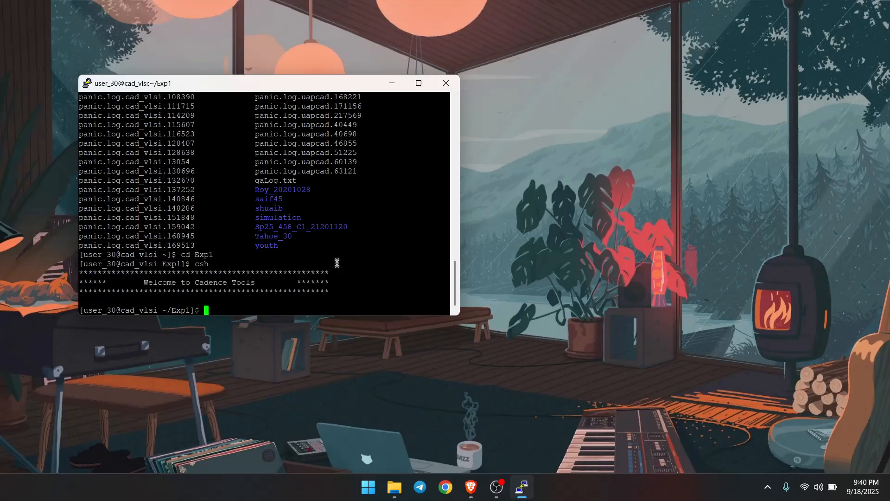
# Launch Virtuoso as a background process with "virtuoso &" and maximize its log window
pyautogui.write('virtuoso &')
pyautogui.press('Return')
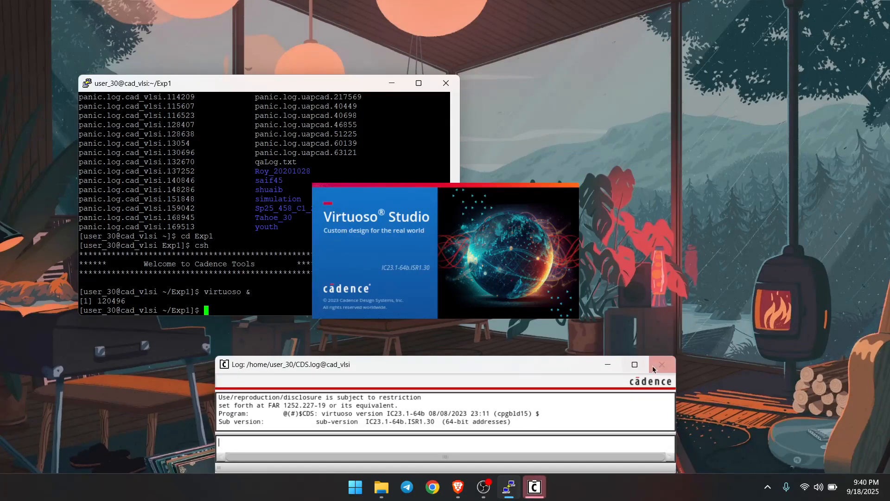
pyautogui.click(634, 365)
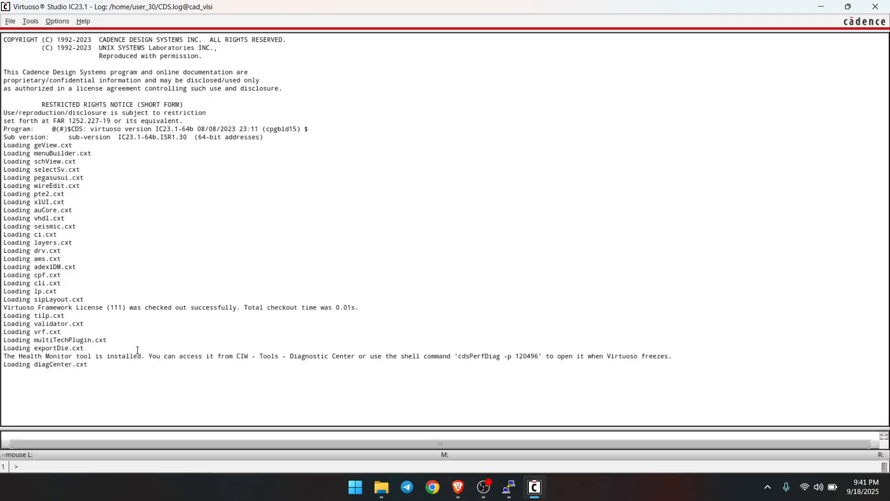
# Create a new library in the Exp1 directory from the Library Manager, using the owner's name as the library name
pyautogui.click(31, 21)
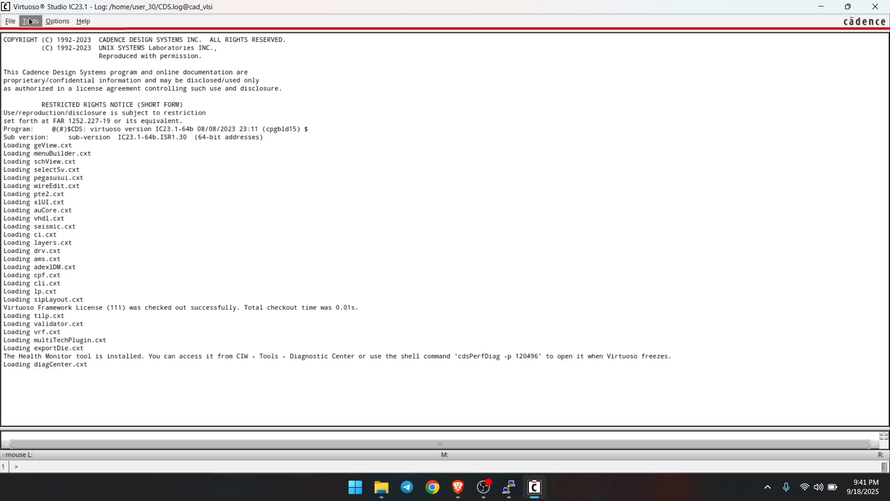
pyautogui.click(59, 42)
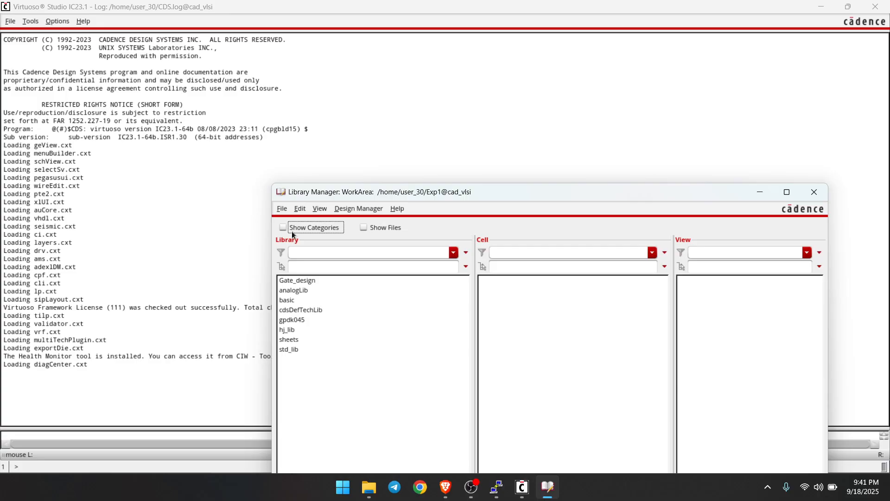
pyautogui.click(280, 210)
pyautogui.moveTo(377, 223)
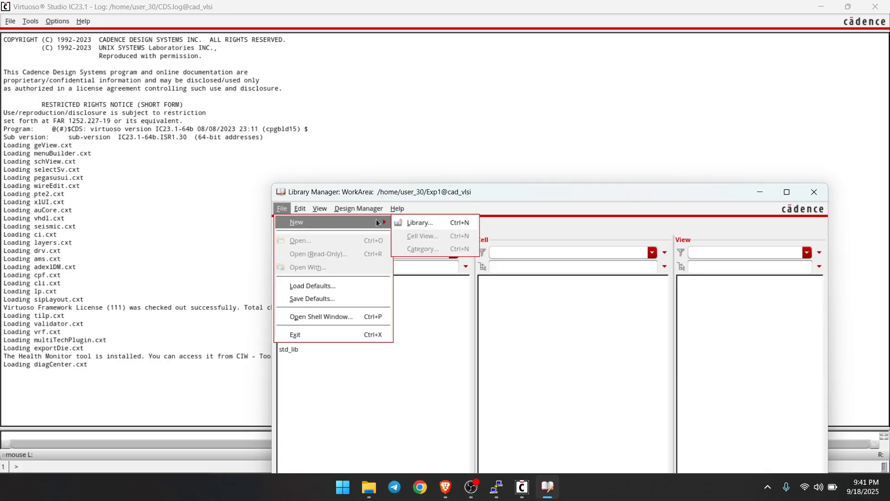
pyautogui.click(422, 221)
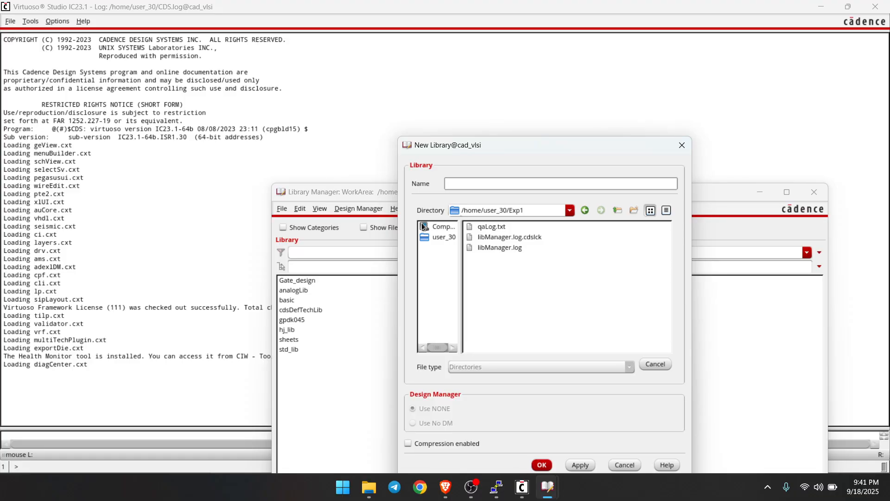
pyautogui.write('Fahmy')
pyautogui.click(584, 465)
pyautogui.press('Return')
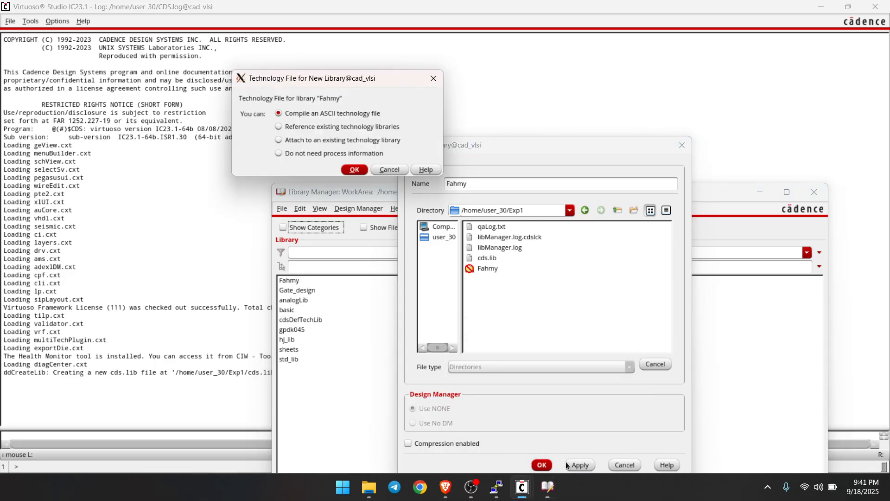
# Attach the new library to the existing technology library gpdk045 and close the New Library dialog
pyautogui.click(278, 141)
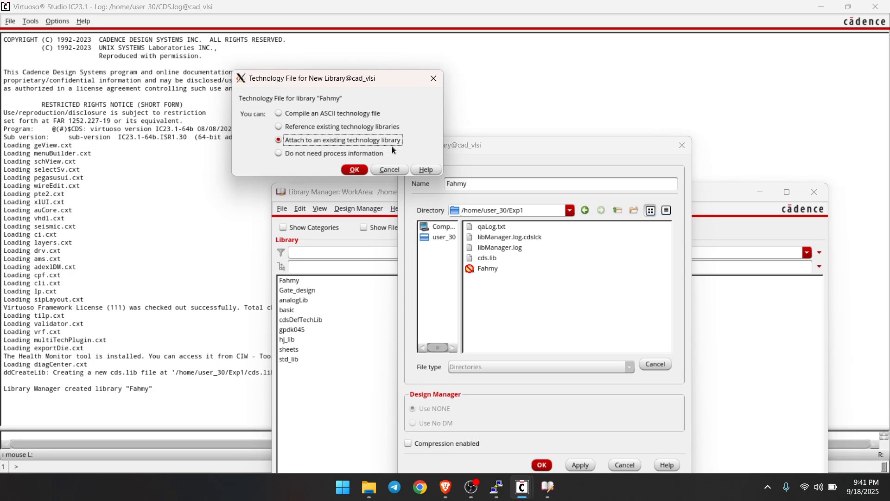
pyautogui.click(355, 170)
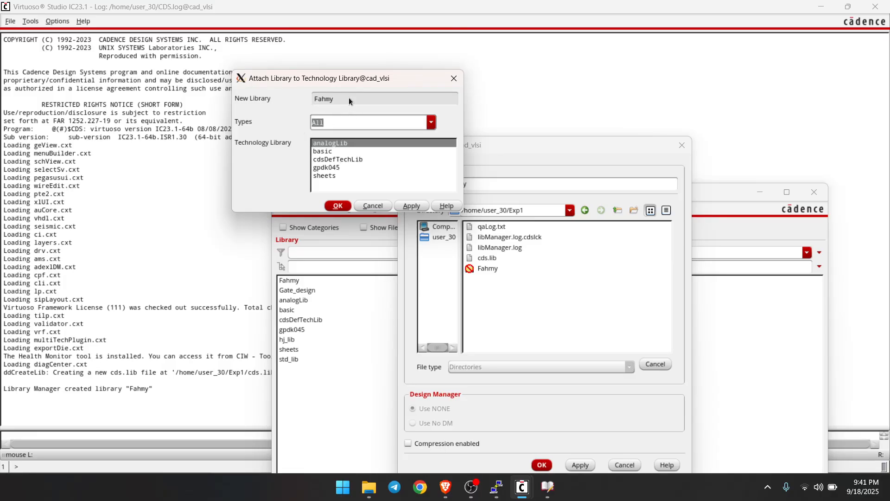
pyautogui.click(328, 167)
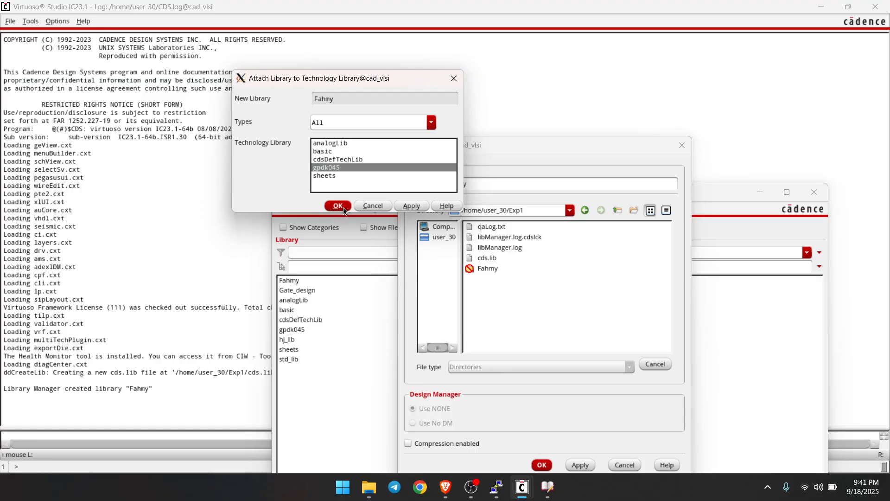
pyautogui.click(412, 206)
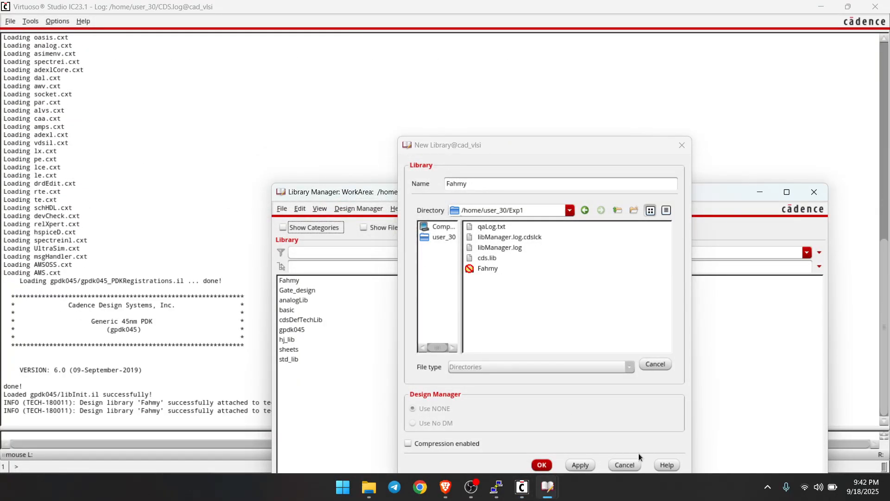
pyautogui.click(681, 145)
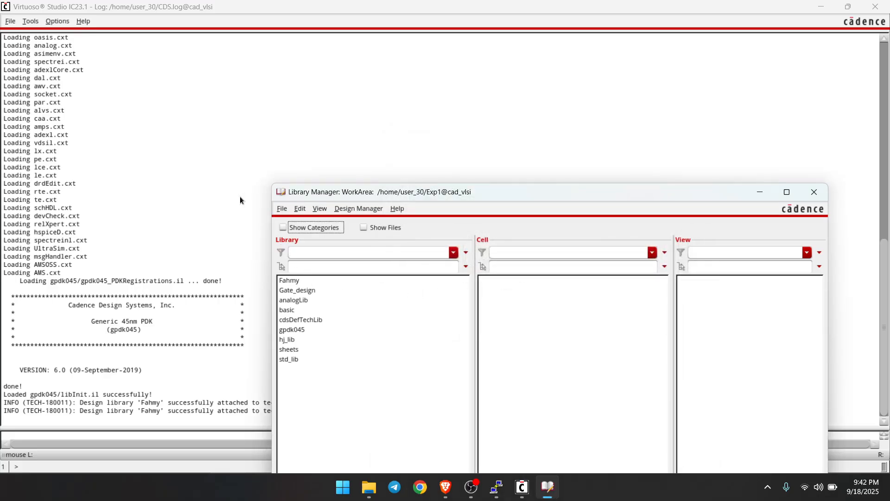
# Start a new schematic cellview from the Virtuoso log window and name the cell Inverter
pyautogui.click(9, 27)
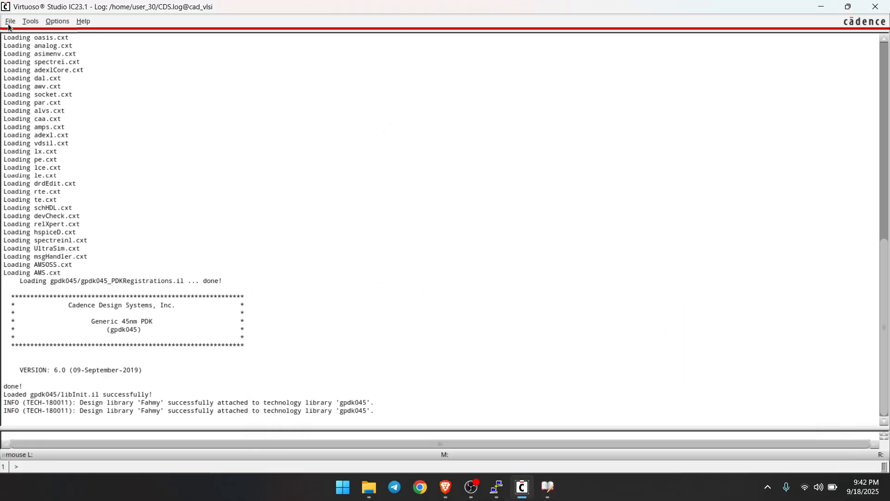
pyautogui.click(10, 22)
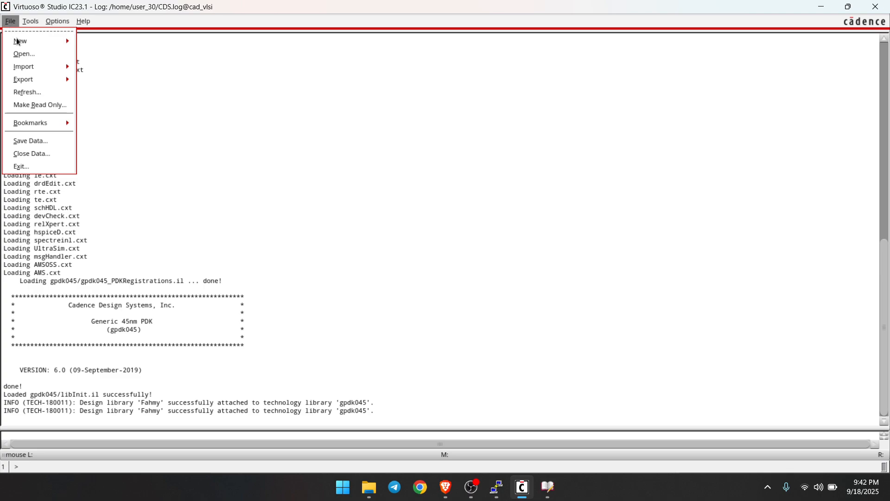
pyautogui.moveTo(58, 45)
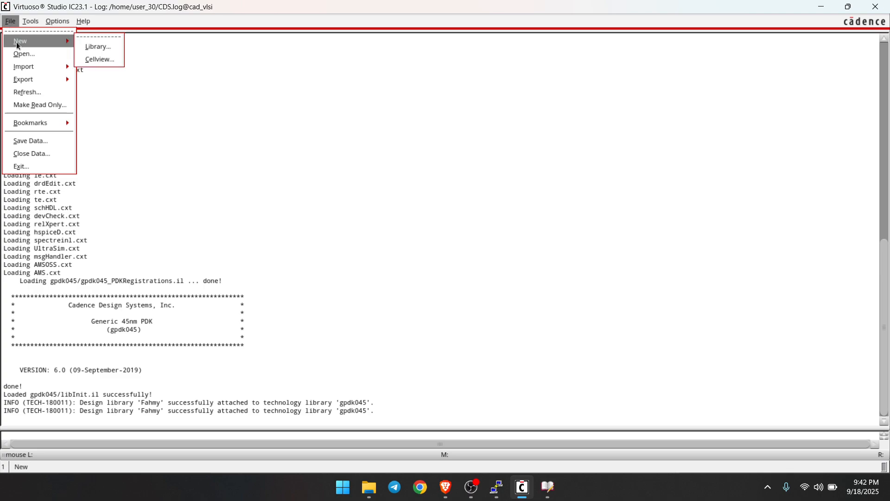
pyautogui.click(96, 59)
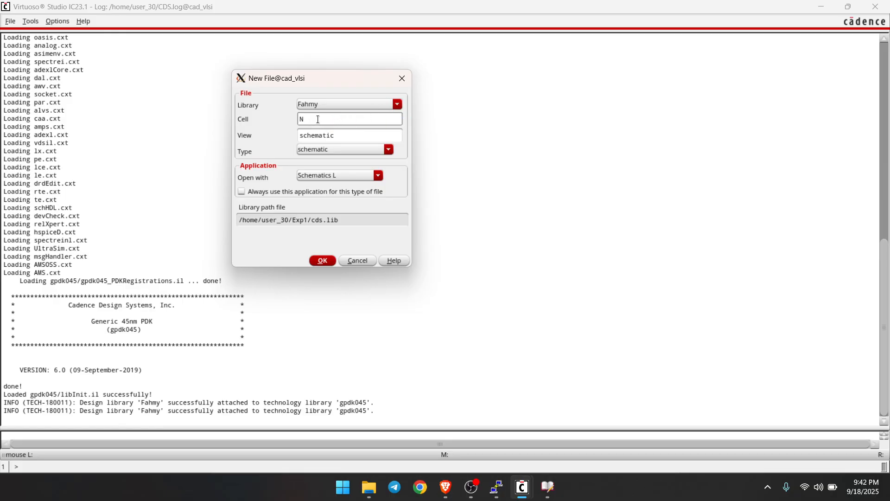
pyautogui.write('vertet')
pyautogui.press('BackSpace')
pyautogui.write('r')
# Set the cellview to open with Schematics XL, create it, and maximize the schematic editor window
pyautogui.click(378, 178)
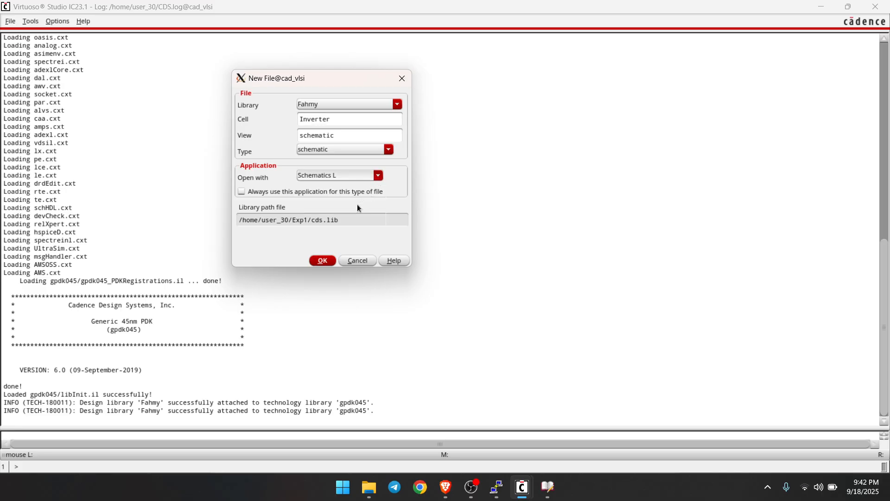
pyautogui.click(340, 224)
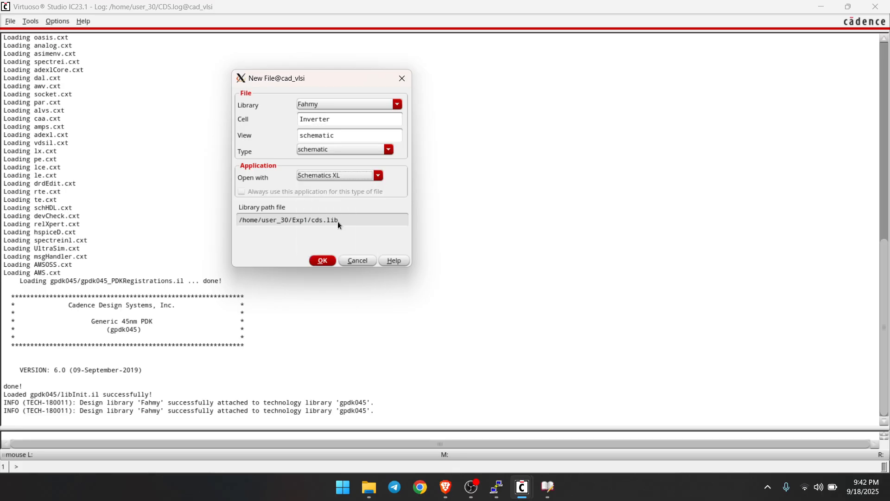
pyautogui.click(322, 261)
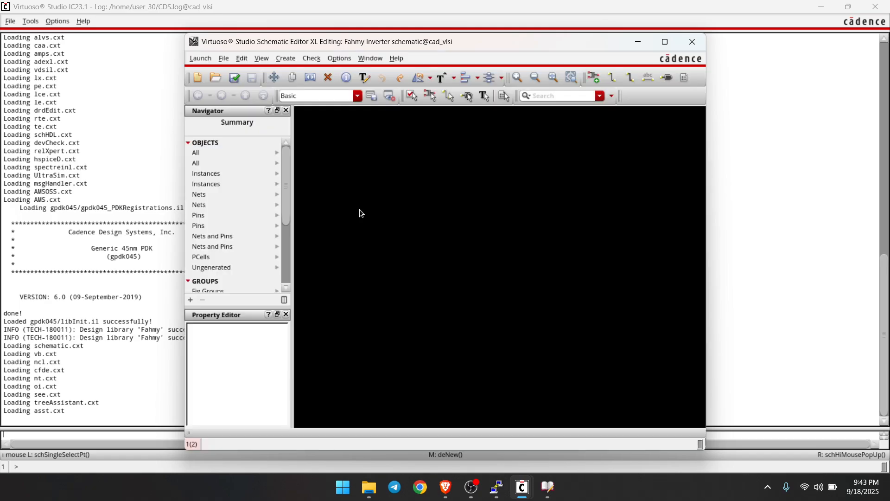
pyautogui.click(668, 41)
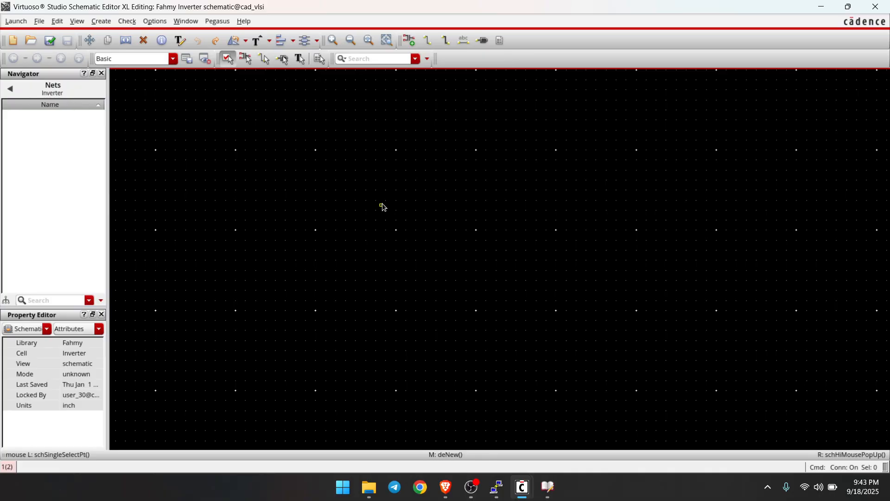
# Place one nmos1v symbol from the gpdk045 library in the schematic
pyautogui.press('Delete')
pyautogui.click(101, 21)
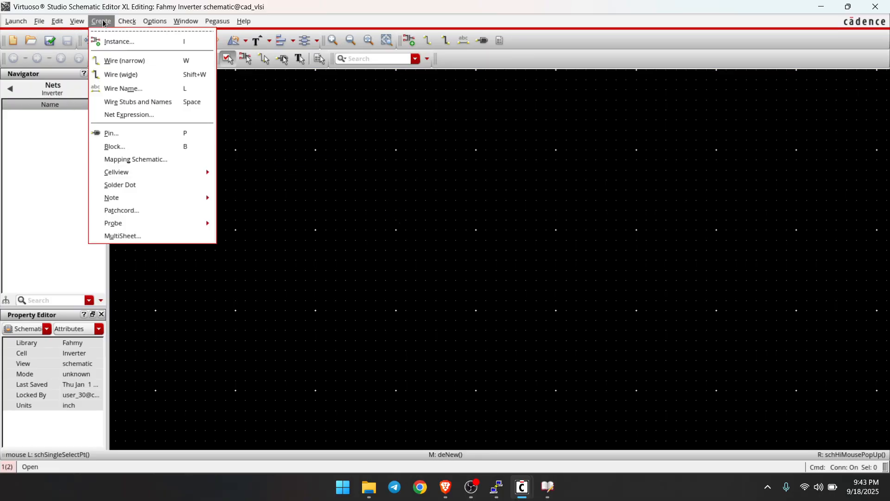
pyautogui.click(112, 41)
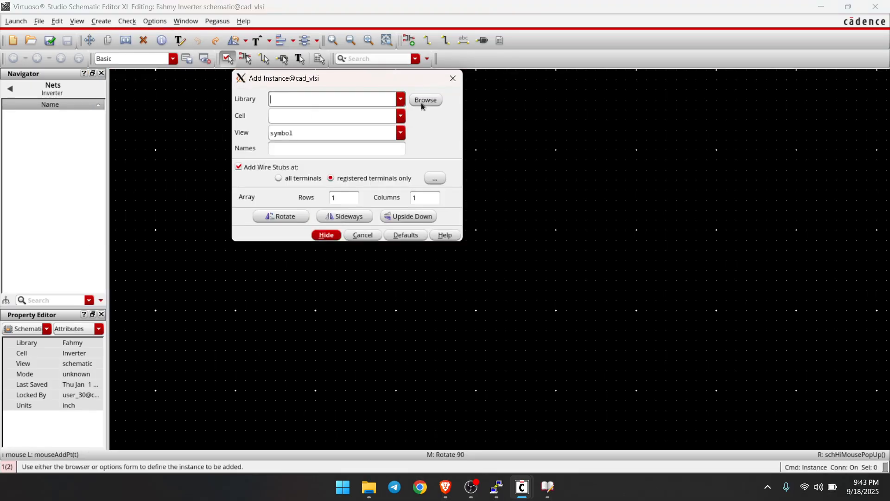
pyautogui.click(423, 101)
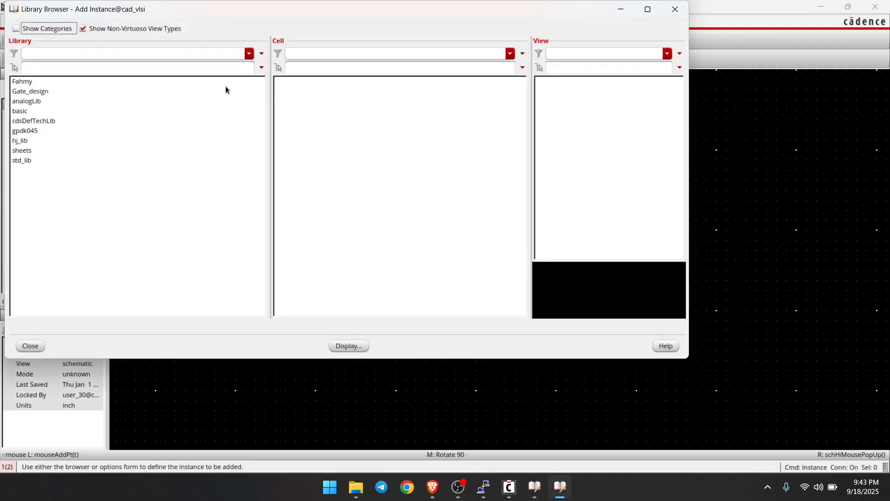
pyautogui.click(21, 82)
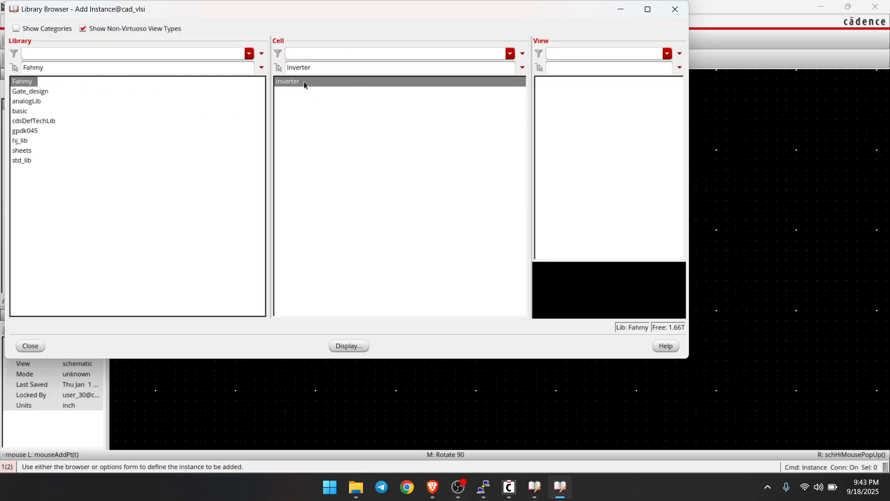
pyautogui.click(24, 131)
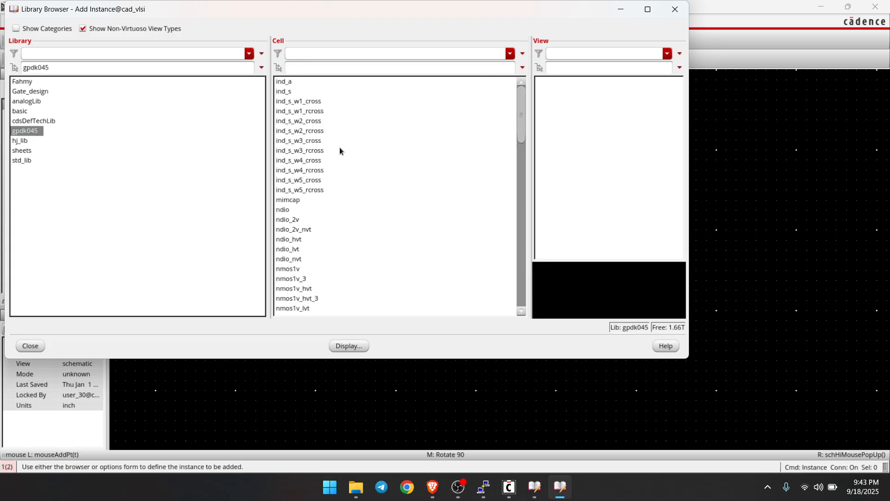
pyautogui.scroll(-4, 306, 232)
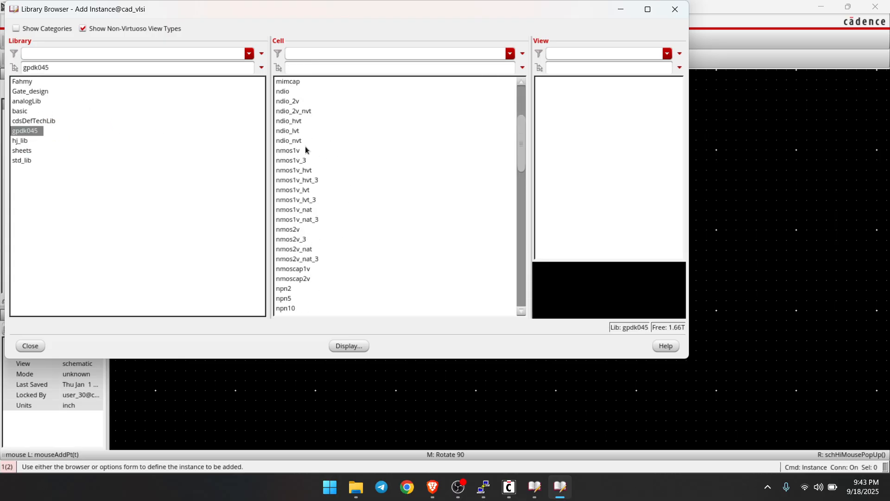
pyautogui.click(302, 149)
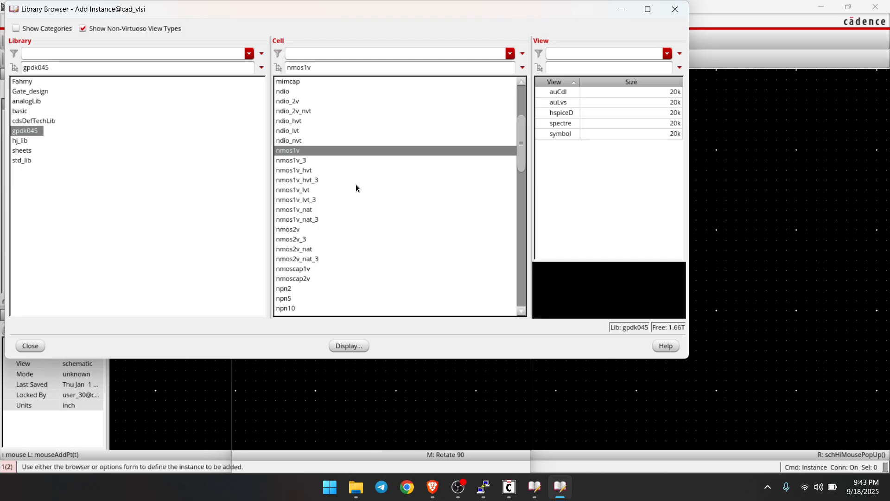
pyautogui.click(564, 134)
pyautogui.click(715, 334)
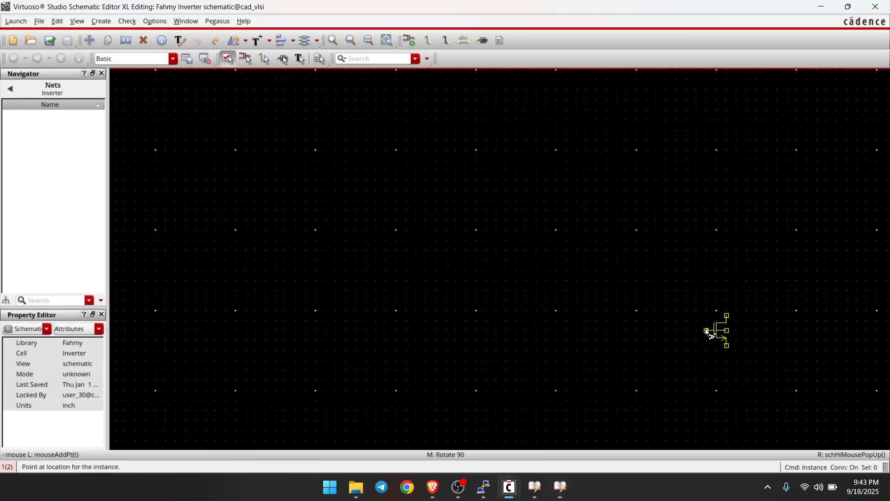
pyautogui.click(705, 330)
pyautogui.press('Escape')
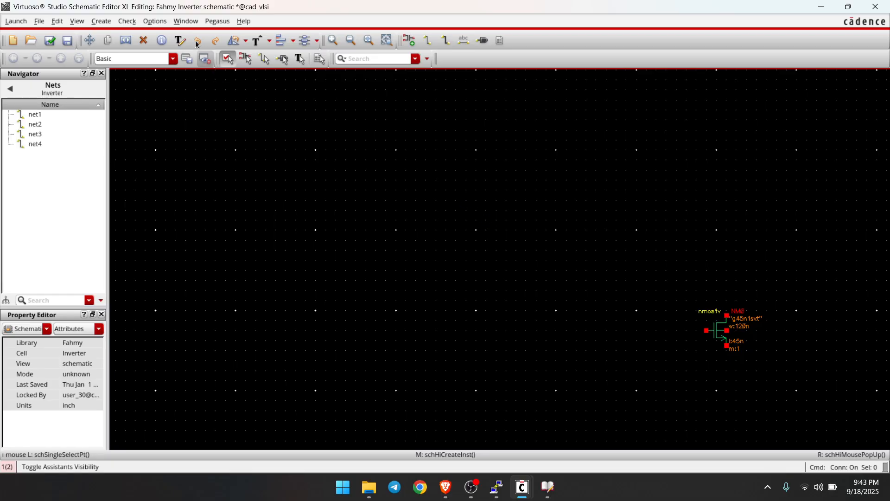
# Move the nmos1v transistor horizontally to the lower middle of the canvas and deselect it
pyautogui.click(716, 331)
pyautogui.moveTo(717, 330); pyautogui.dragTo(546, 321)
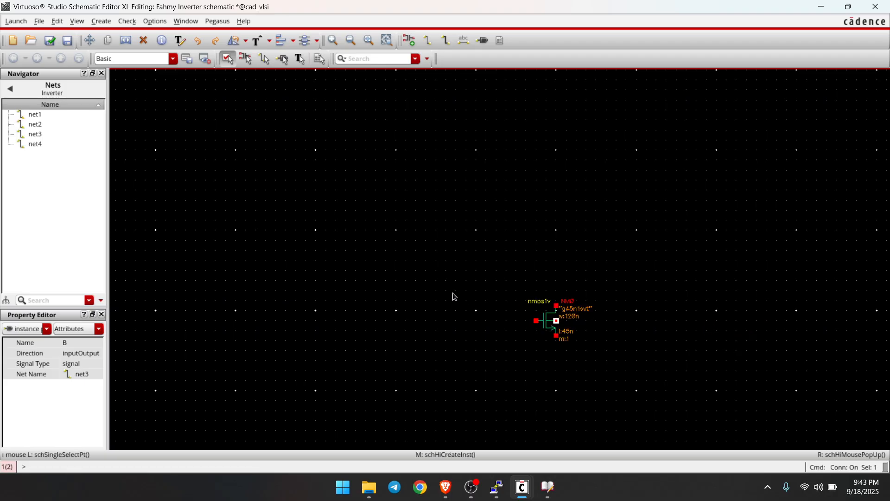
pyautogui.click(453, 295)
# Place a pmos1v symbol from gpdk045 directly above the nmos1v transistor, aligned with it
pyautogui.click(105, 25)
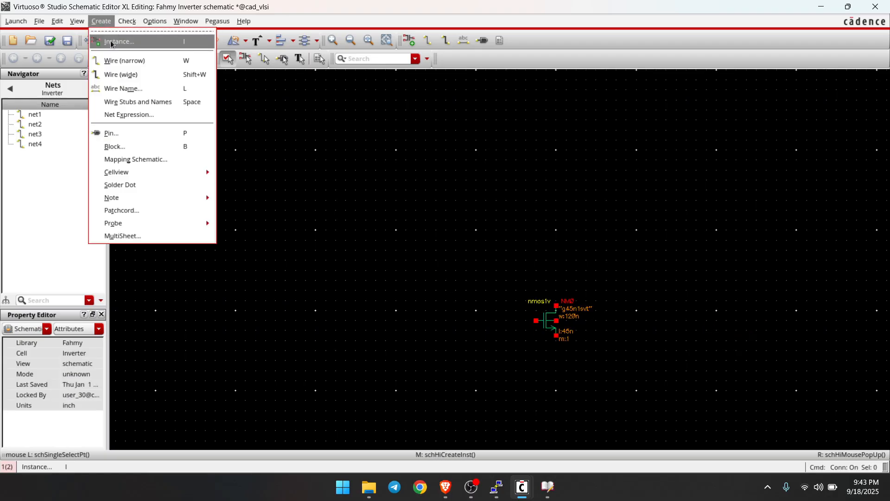
pyautogui.click(113, 41)
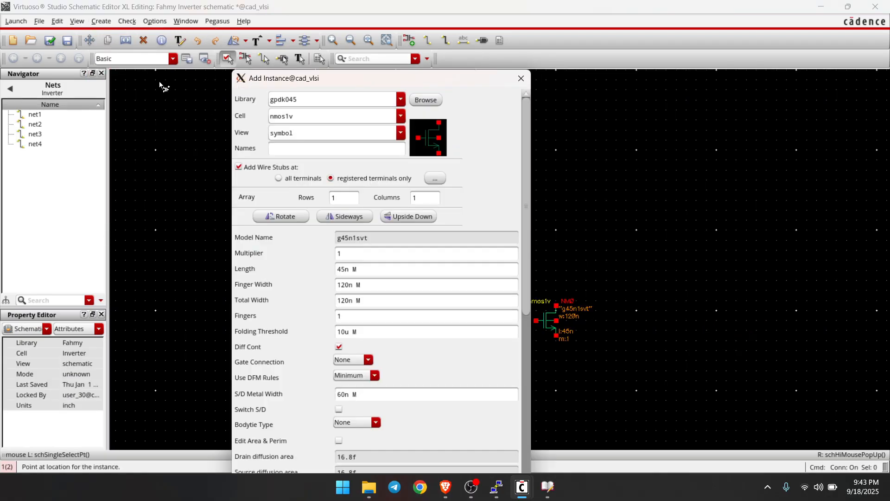
pyautogui.click(400, 119)
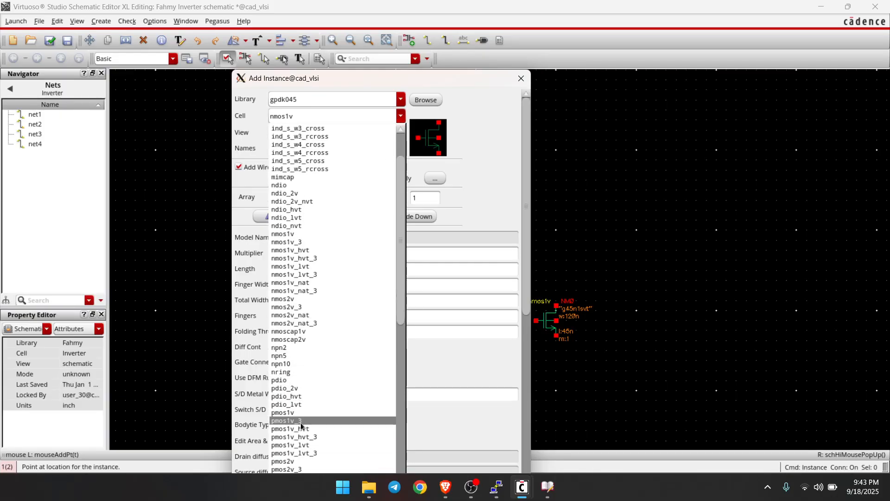
pyautogui.click(306, 412)
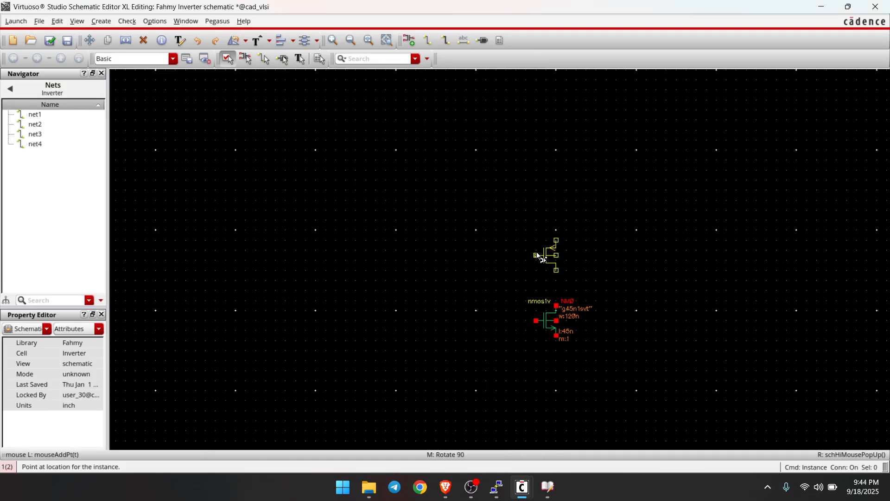
pyautogui.click(536, 254)
pyautogui.press('Escape')
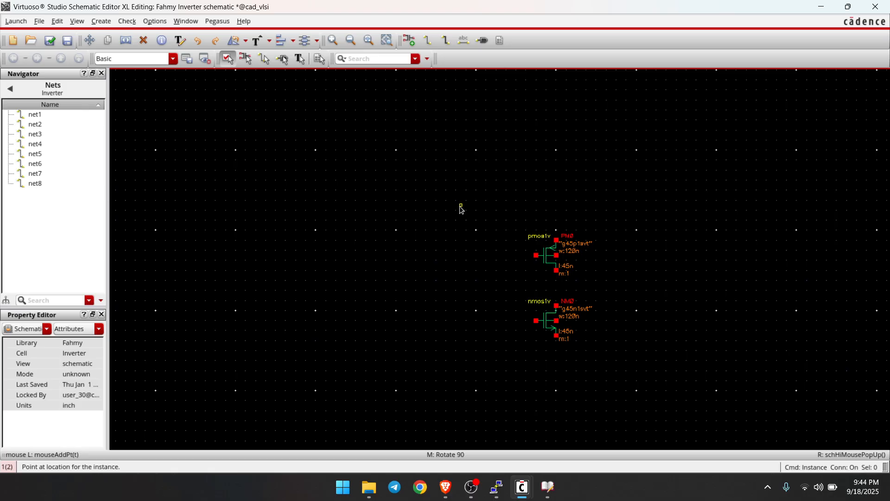
# Wire the drain of the pmos1v transistor to the drain of the nmos1v transistor with a narrow wire
pyautogui.click(368, 41)
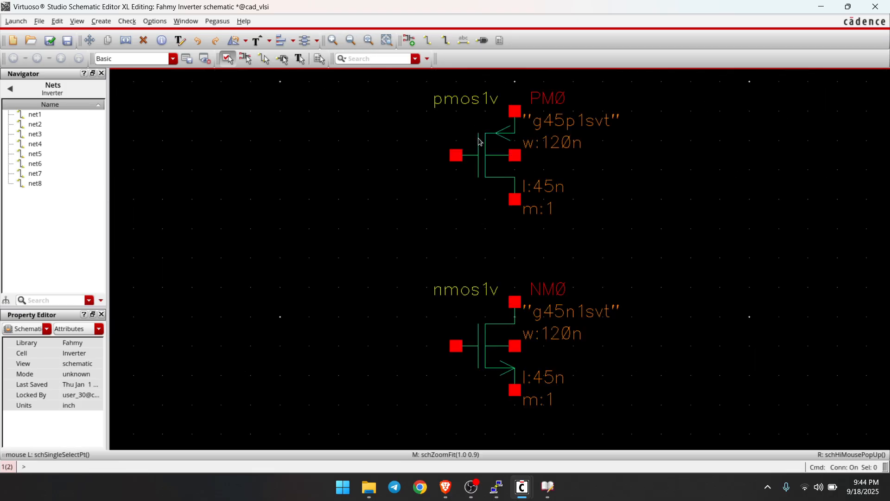
pyautogui.click(426, 44)
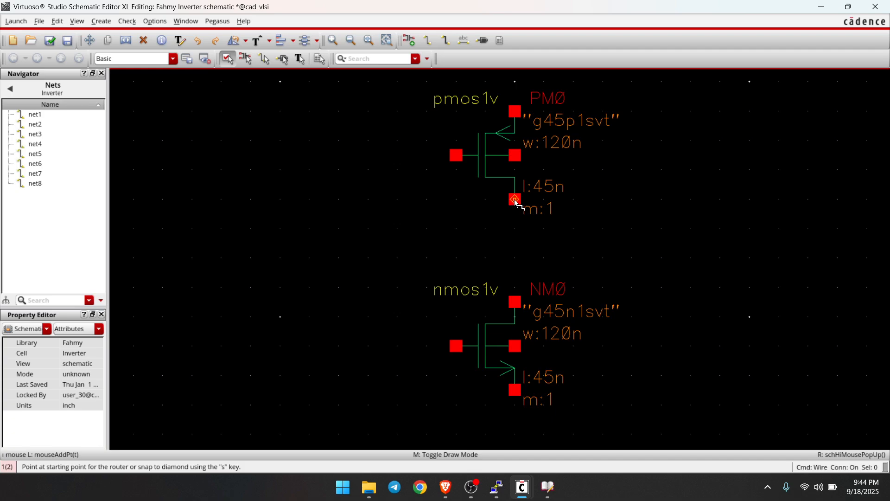
pyautogui.click(515, 201)
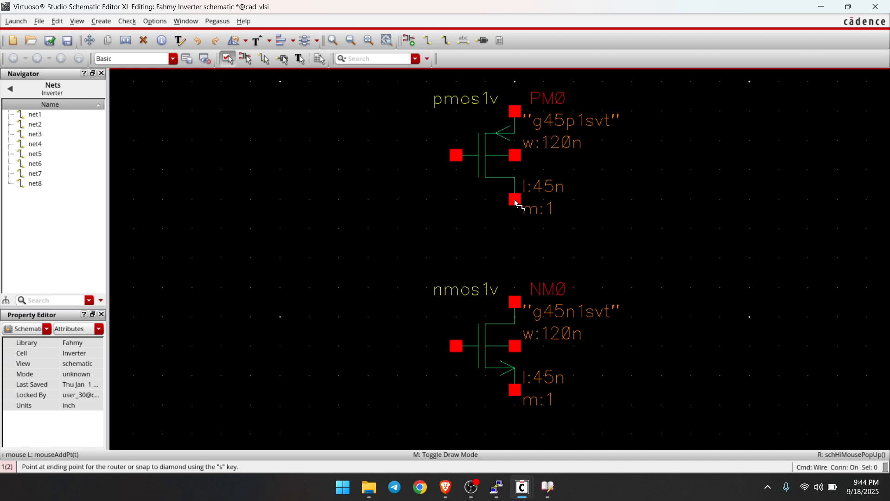
pyautogui.click(515, 301)
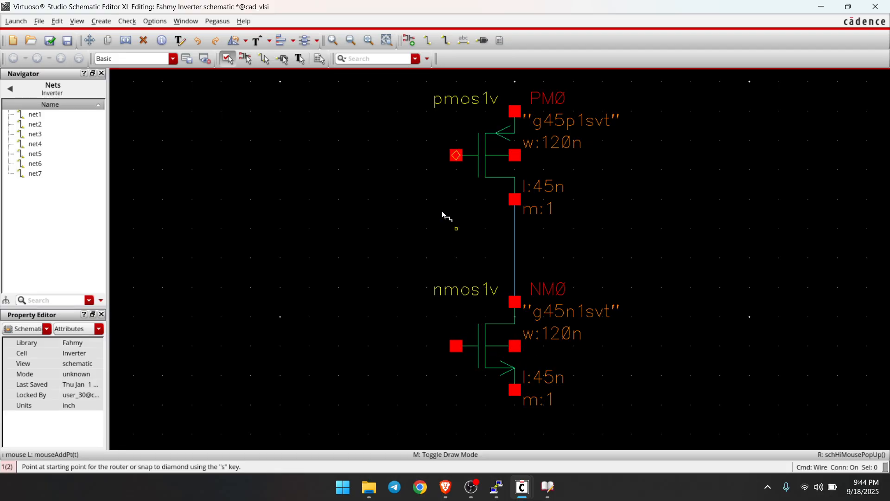
pyautogui.press('Escape')
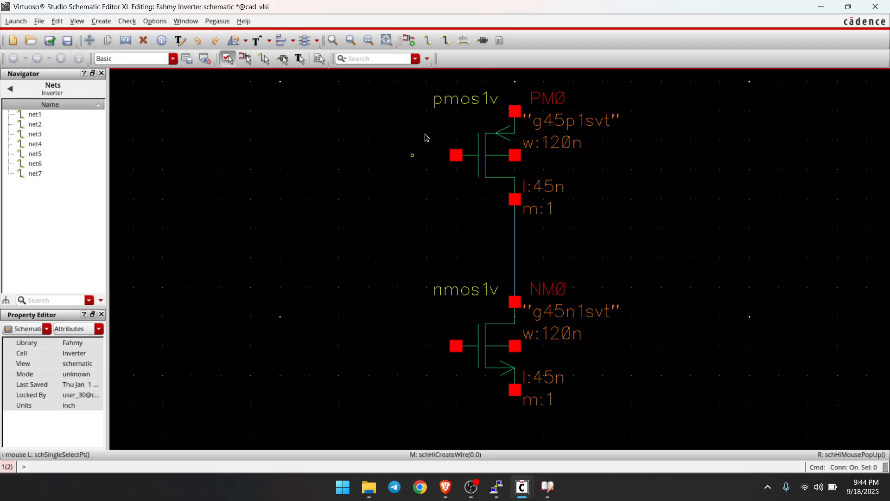
# Create input pins A, VDD and GND beside the transistors, with VDD above A and GND below it
pyautogui.click(482, 41)
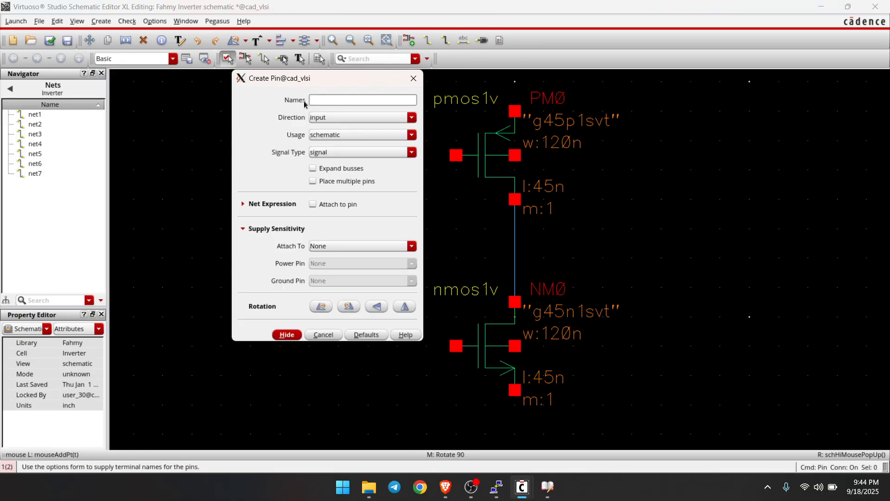
pyautogui.click(327, 98)
pyautogui.click(280, 335)
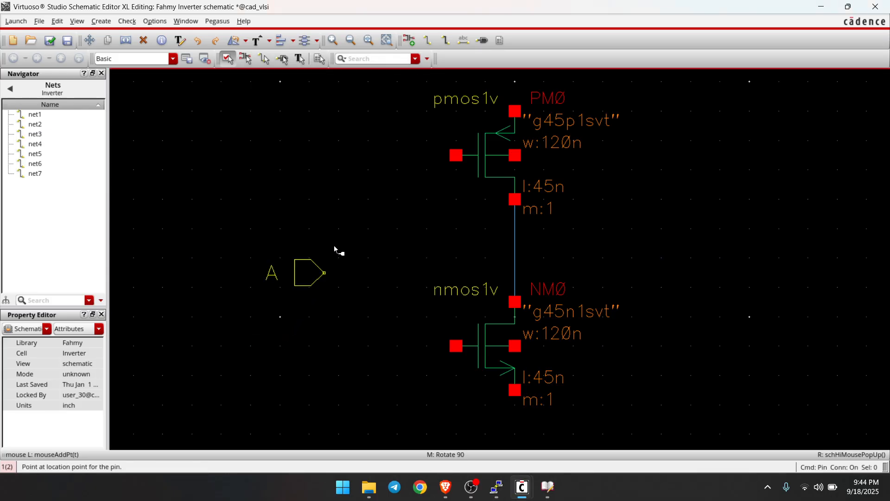
pyautogui.click(379, 248)
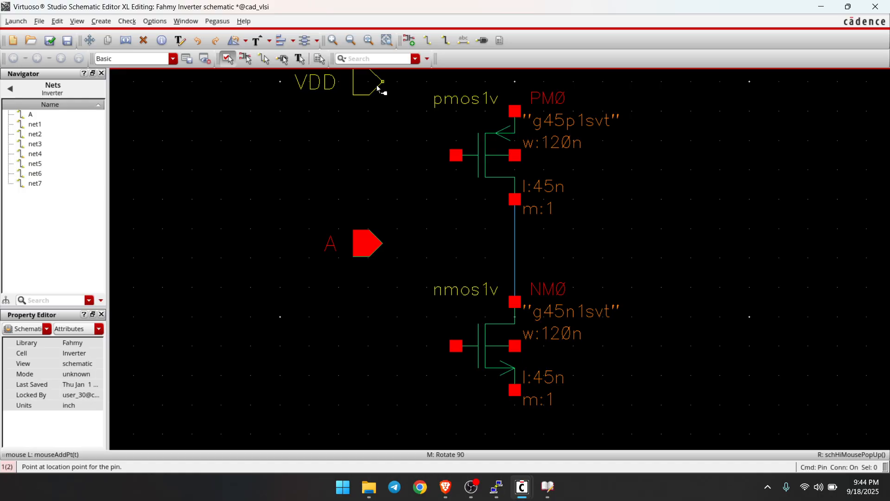
pyautogui.click(378, 88)
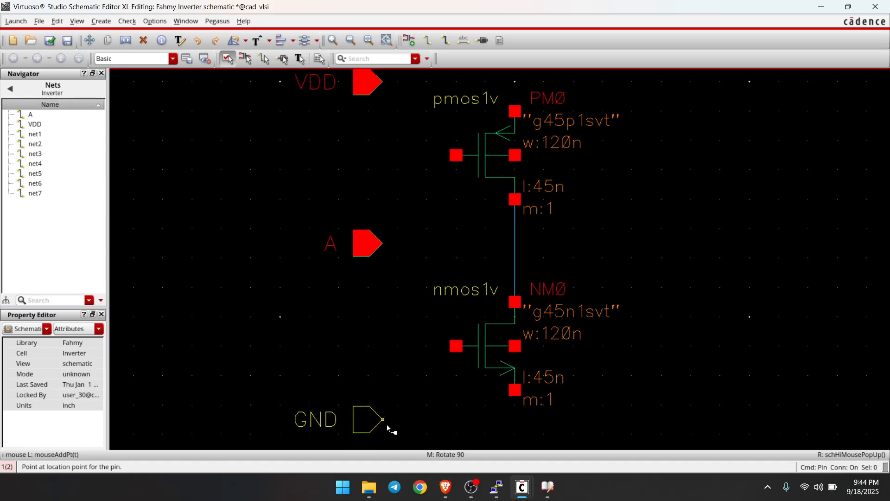
pyautogui.click(389, 427)
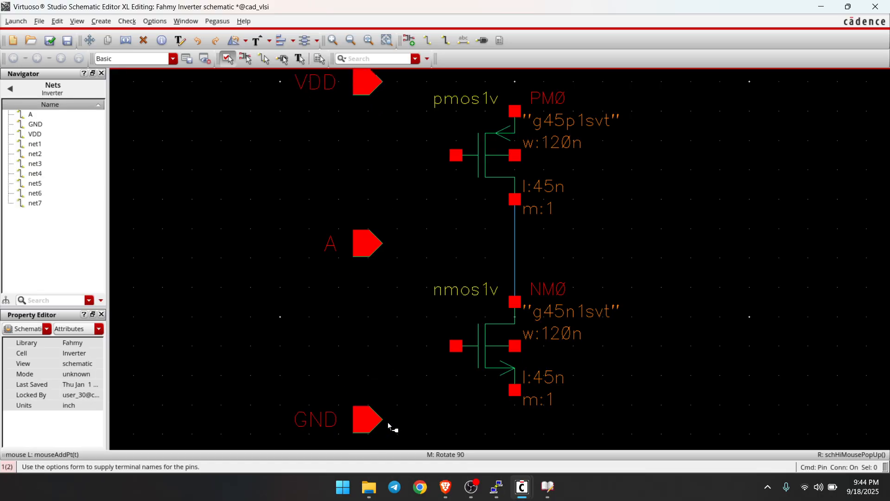
pyautogui.press('Escape')
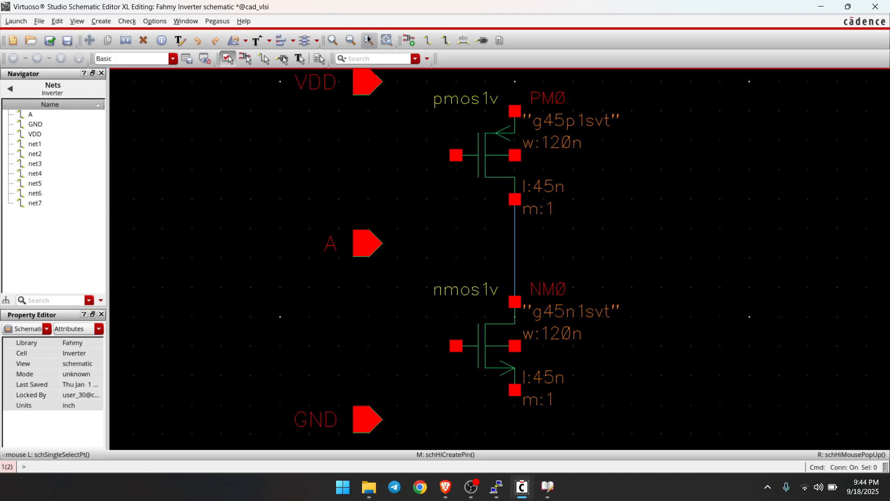
pyautogui.click(369, 40)
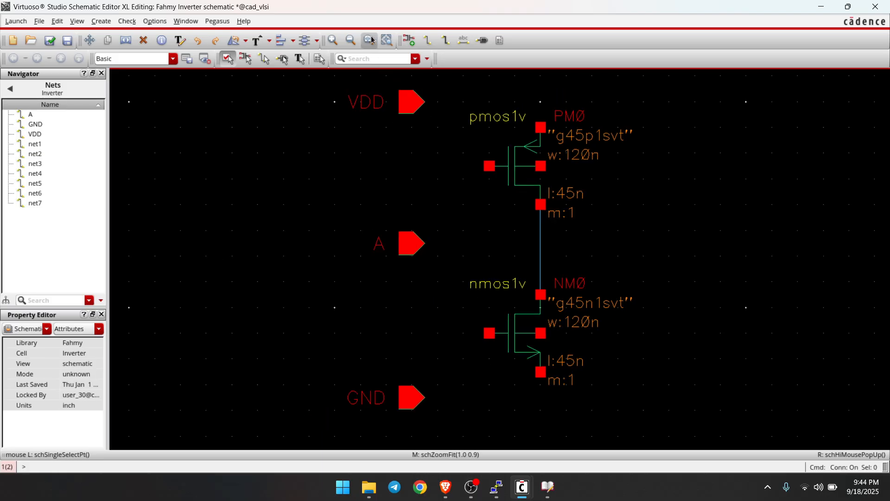
# Create an output pin named Y on the opposite side of the transistors from pin A, at the same height
pyautogui.click(482, 40)
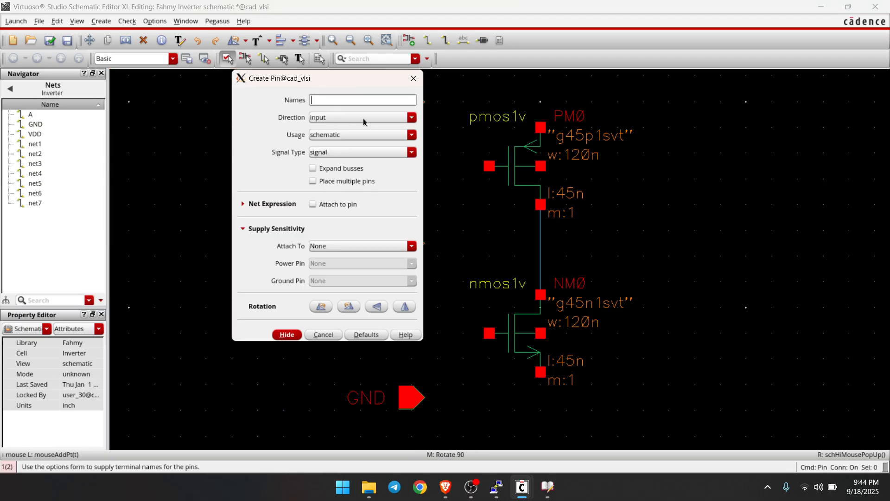
pyautogui.write('Y')
pyautogui.click(383, 118)
pyautogui.click(363, 138)
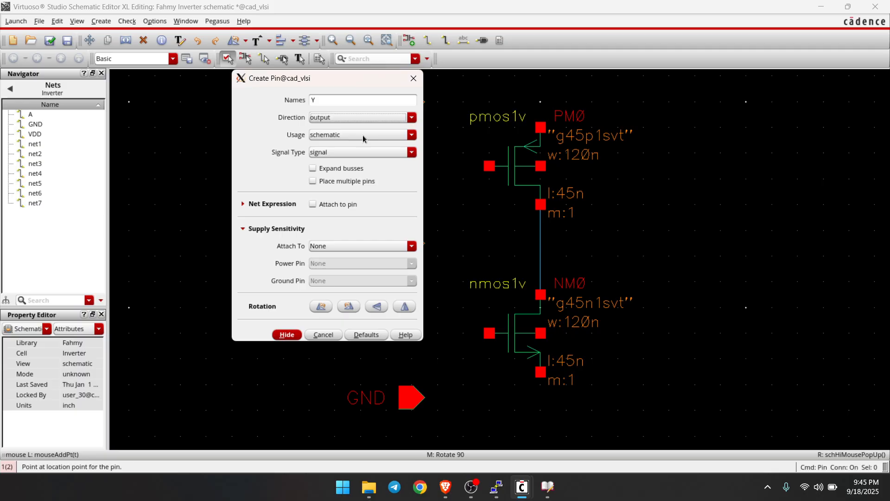
pyautogui.click(287, 334)
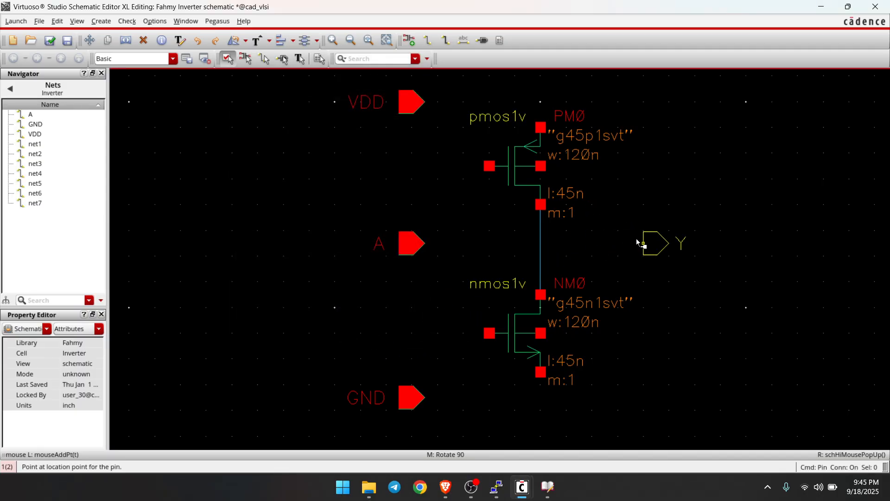
pyautogui.click(633, 241)
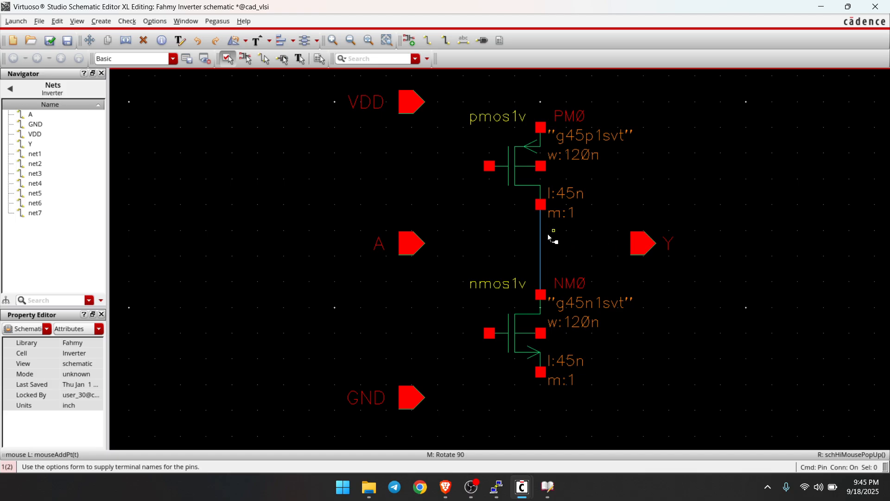
pyautogui.press('Escape')
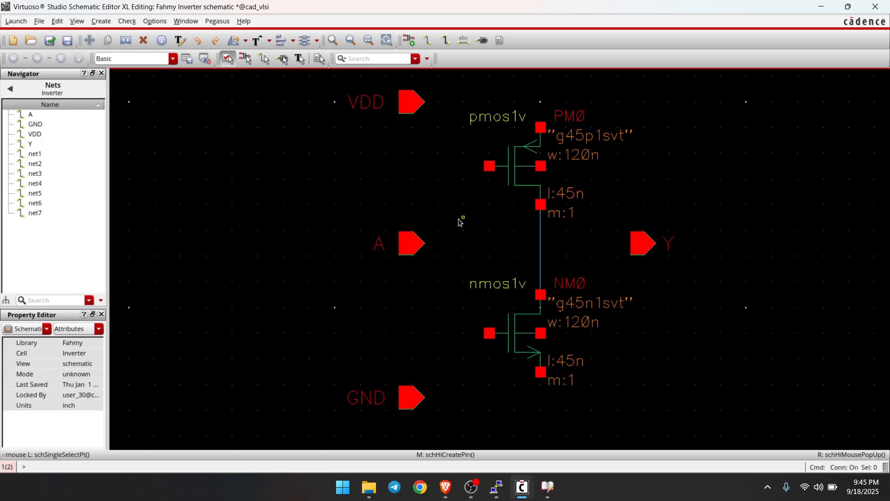
# Wire input pin A to the gates of both the pmos1v and nmos1v transistors with a shared vertical wire
pyautogui.click(435, 45)
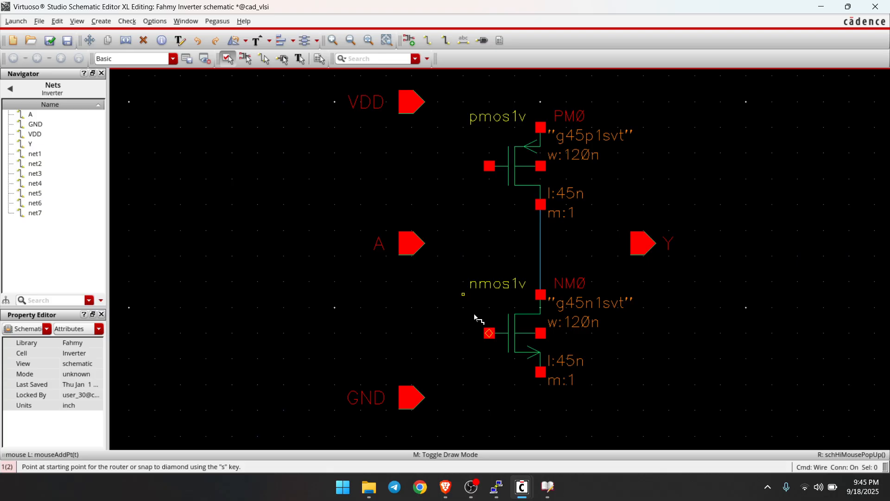
pyautogui.click(489, 166)
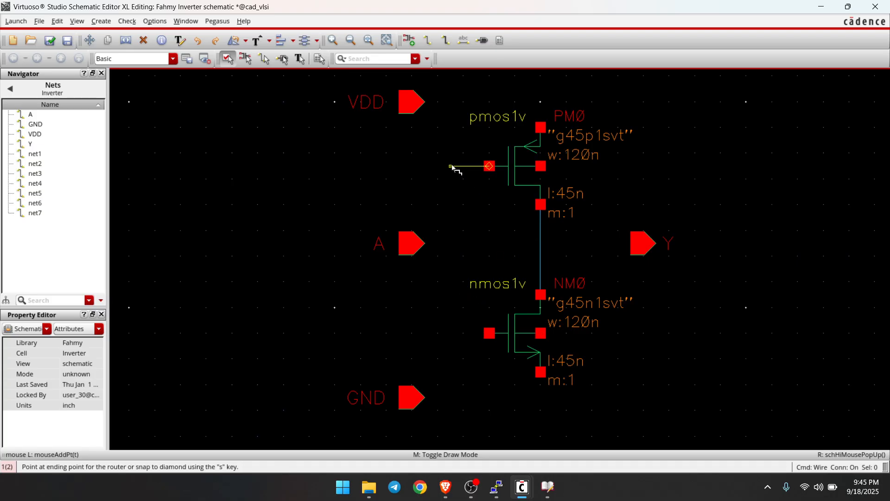
pyautogui.click(451, 166)
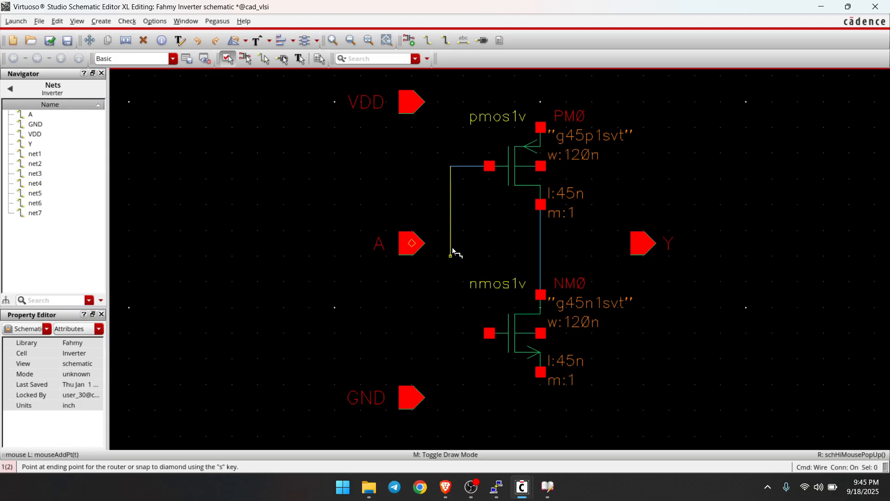
pyautogui.click(424, 243)
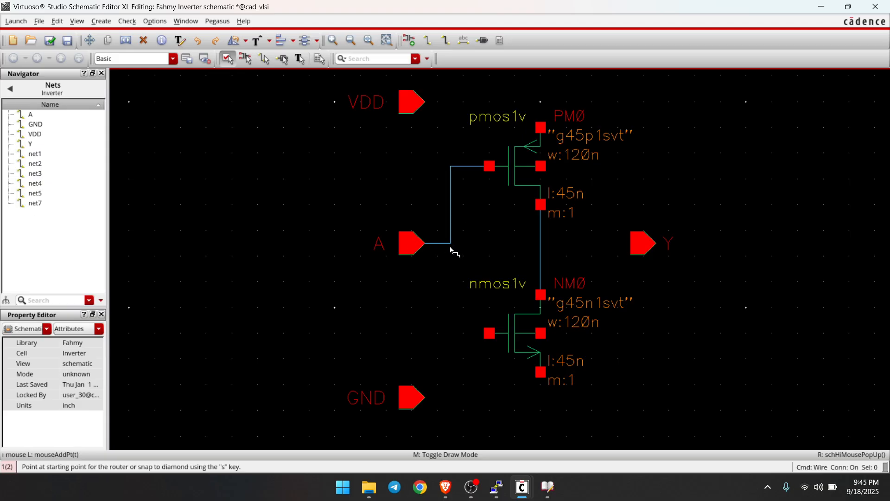
pyautogui.click(451, 243)
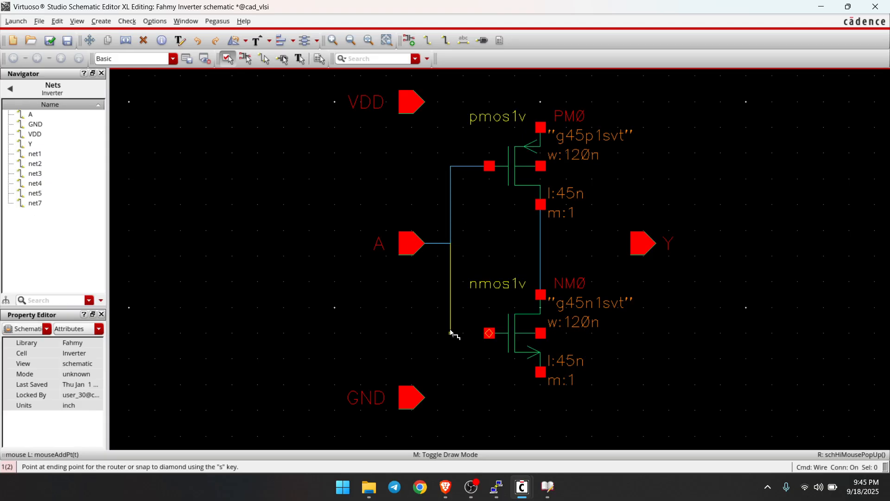
pyautogui.click(451, 333)
pyautogui.click(490, 333)
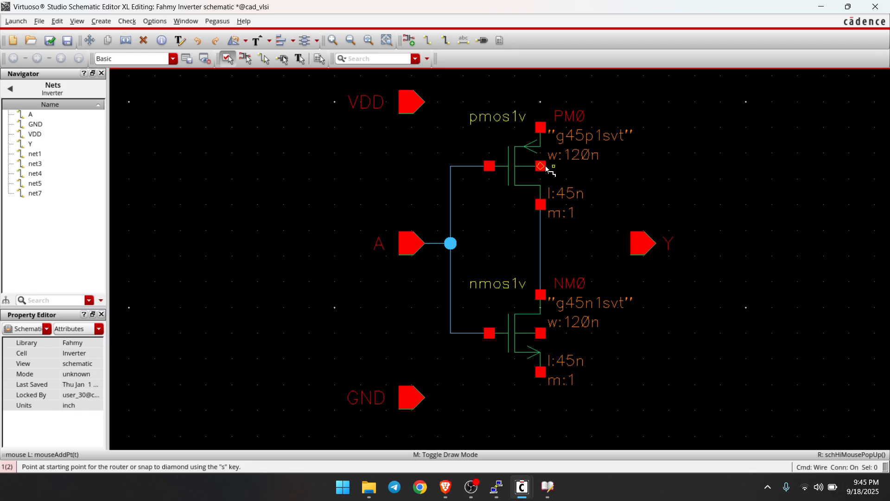
# Wire the VDD pin to the source of the pmos1v transistor and connect its body terminal to the same net
pyautogui.click(413, 102)
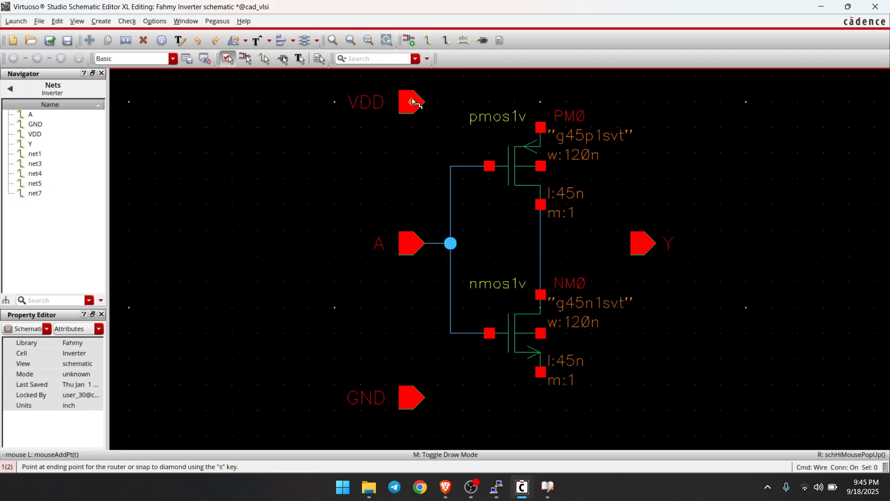
pyautogui.click(541, 127)
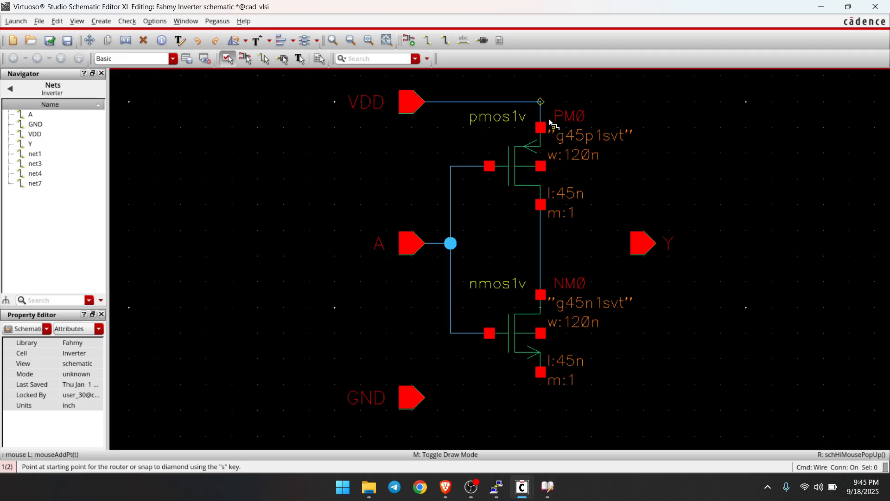
pyautogui.click(541, 101)
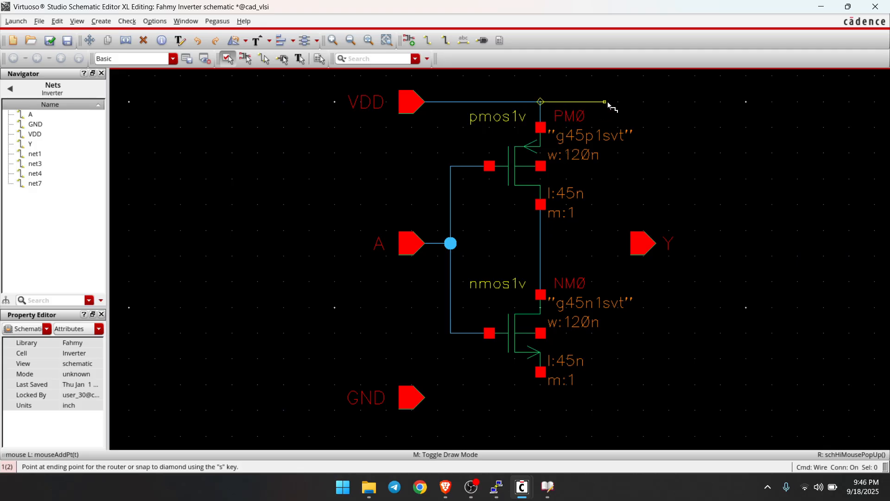
pyautogui.click(608, 103)
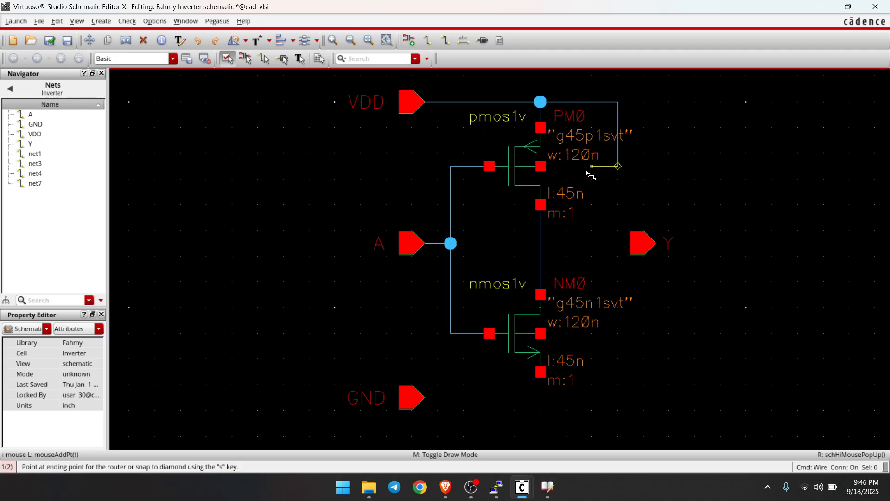
pyautogui.click(541, 167)
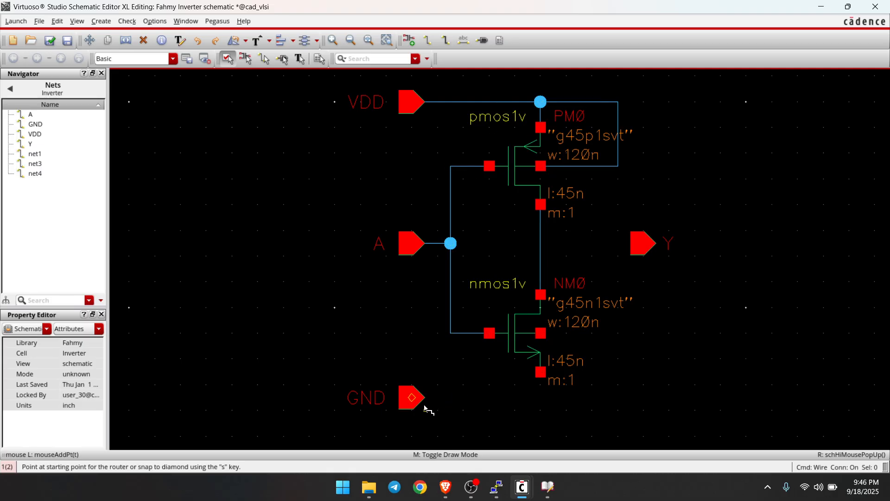
# Wire the GND pin to the source of the nmos1v transistor and connect its body terminal to the same net
pyautogui.click(411, 398)
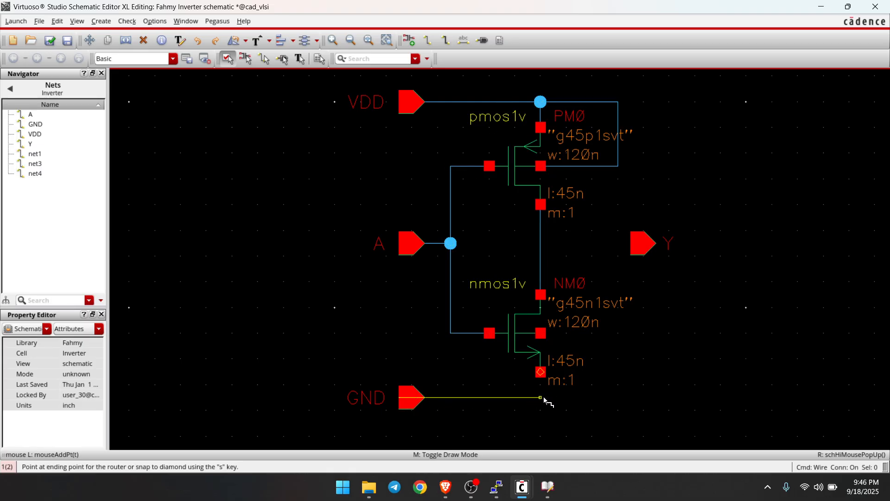
pyautogui.click(540, 372)
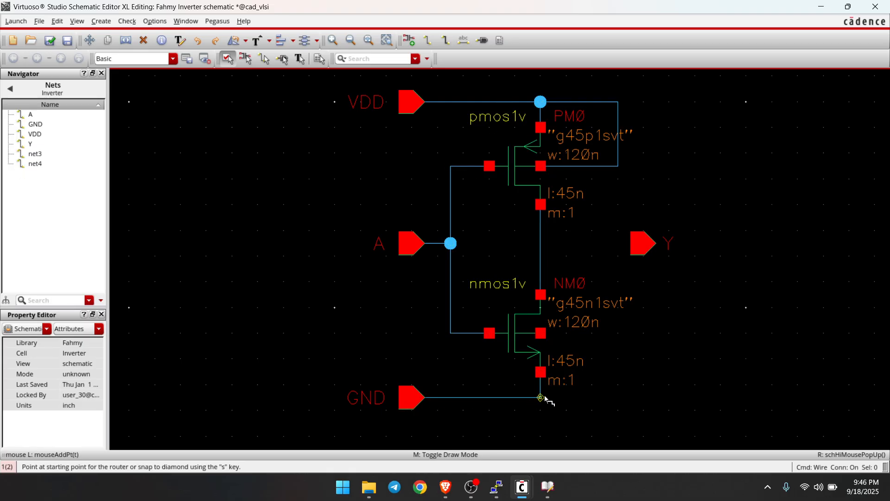
pyautogui.click(541, 334)
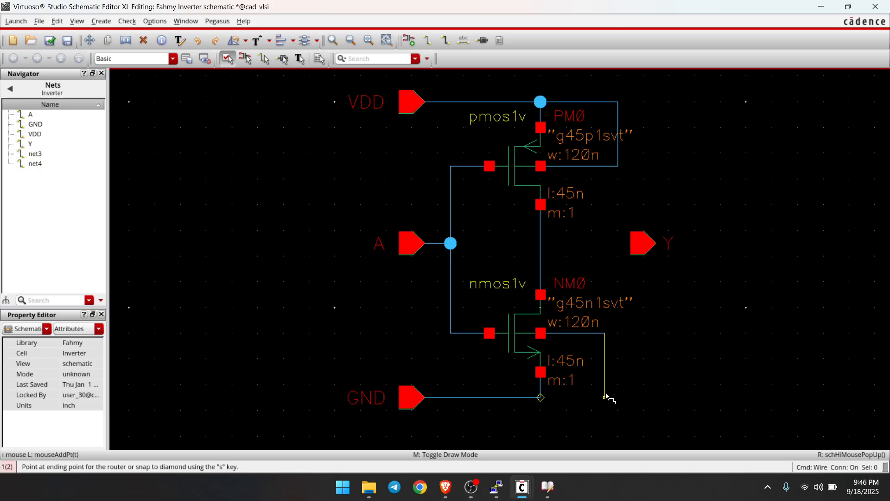
pyautogui.click(541, 398)
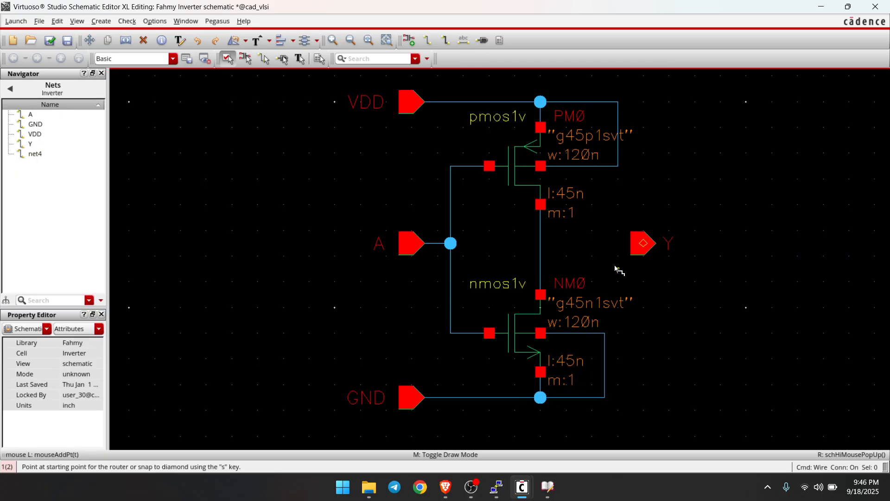
# Wire the connection between the two transistor drains to output pin Y, and check and save the schematic
pyautogui.click(540, 243)
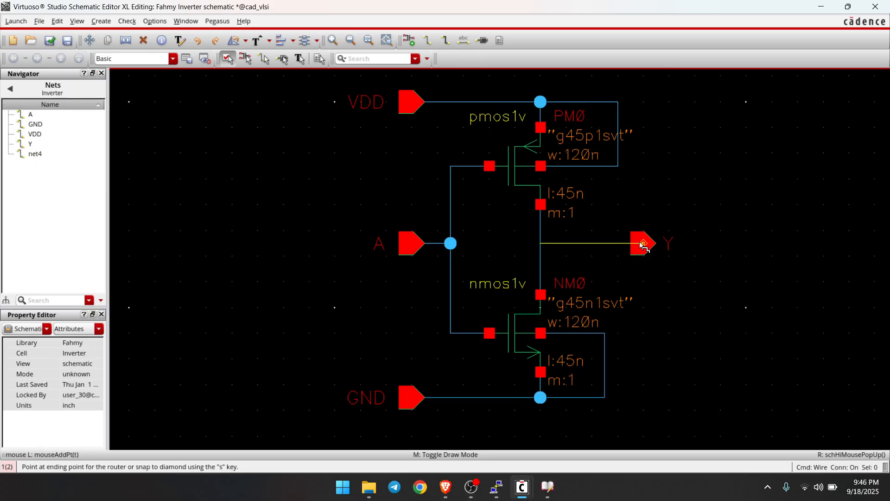
pyautogui.click(642, 243)
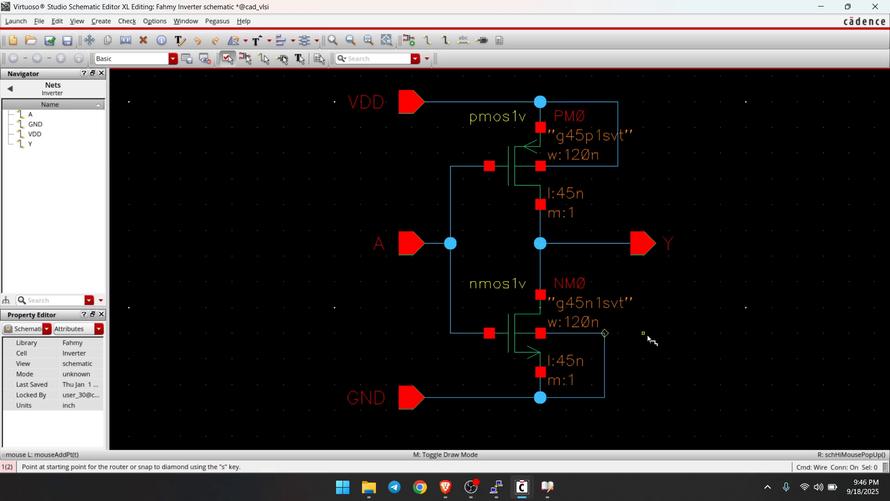
pyautogui.press('Escape')
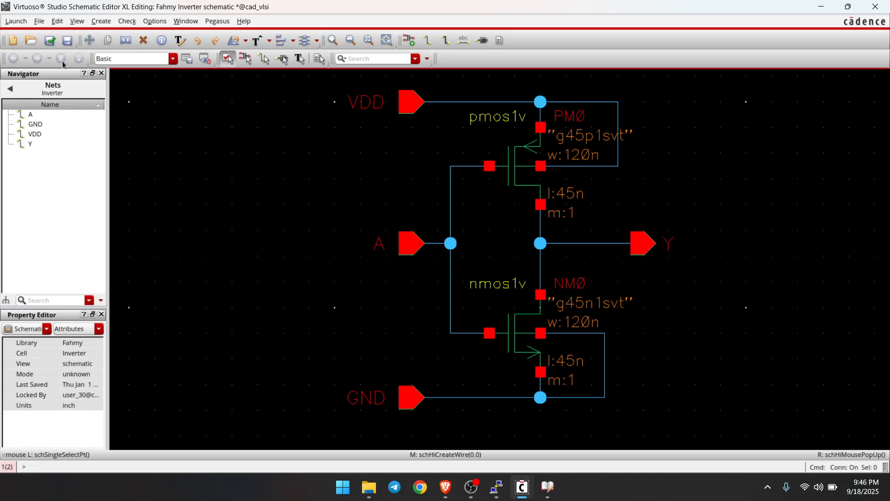
pyautogui.click(52, 41)
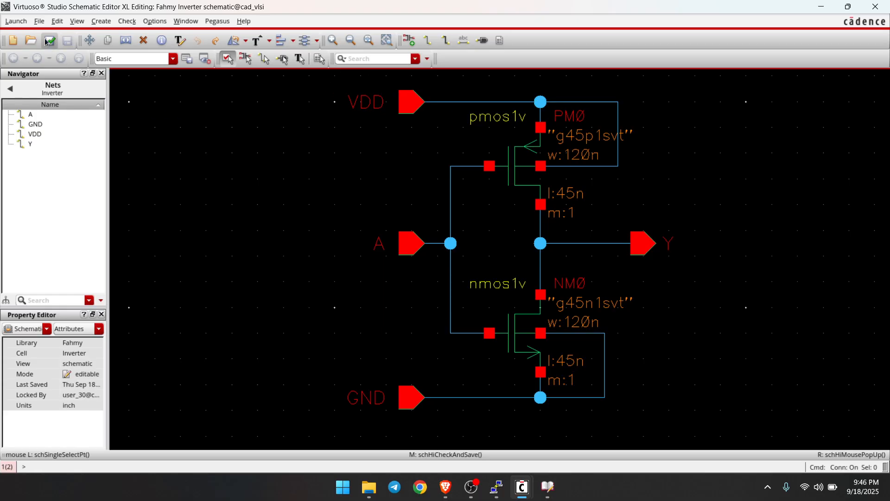
# Start generating a symbol view from the Inverter schematic cellview, using the schematicSymbol data type
pyautogui.click(101, 21)
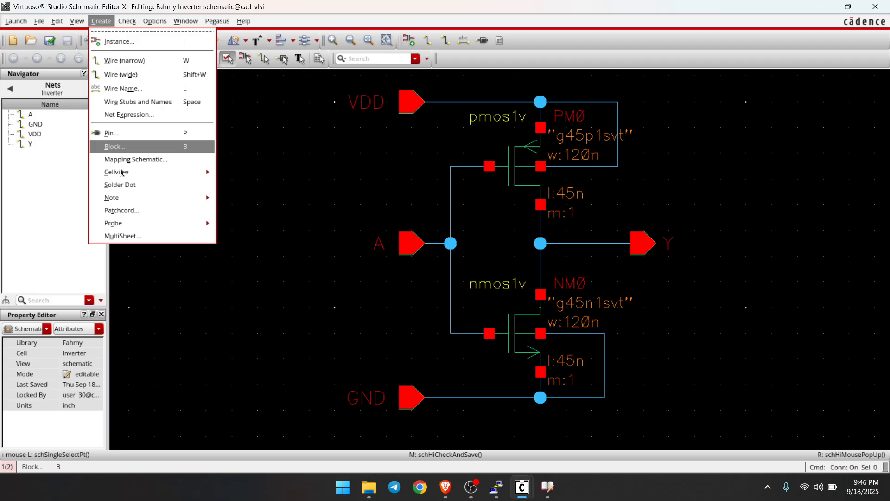
pyautogui.moveTo(121, 172)
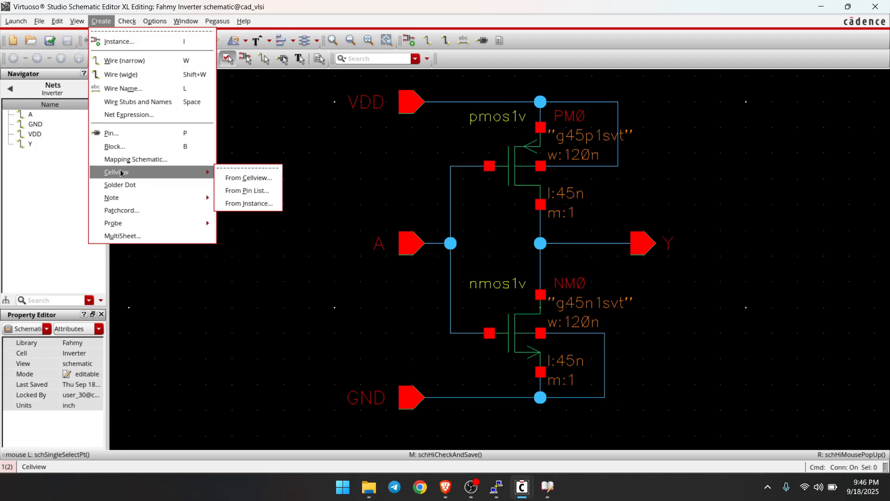
pyautogui.click(261, 178)
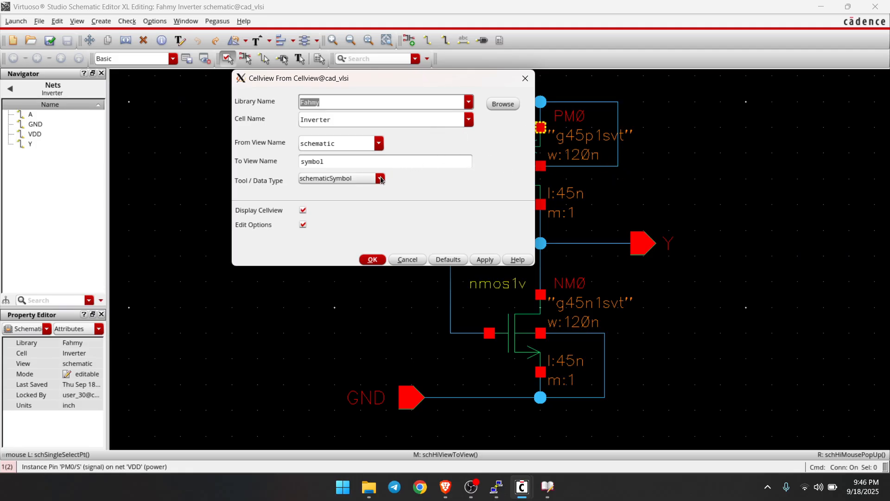
pyautogui.click(377, 262)
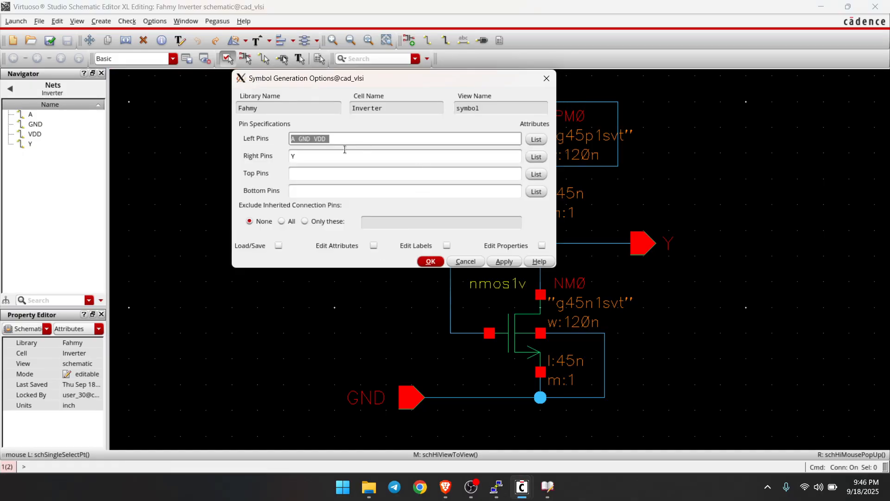
# Move GND and VDD from the symbol's Left Pins to its Top Pins, keeping only A as a left pin
pyautogui.moveTo(385, 72)
pyautogui.mouseDown()
pyautogui.moveTo(378, 99)
pyautogui.moveTo(375, 75)
pyautogui.mouseUp()
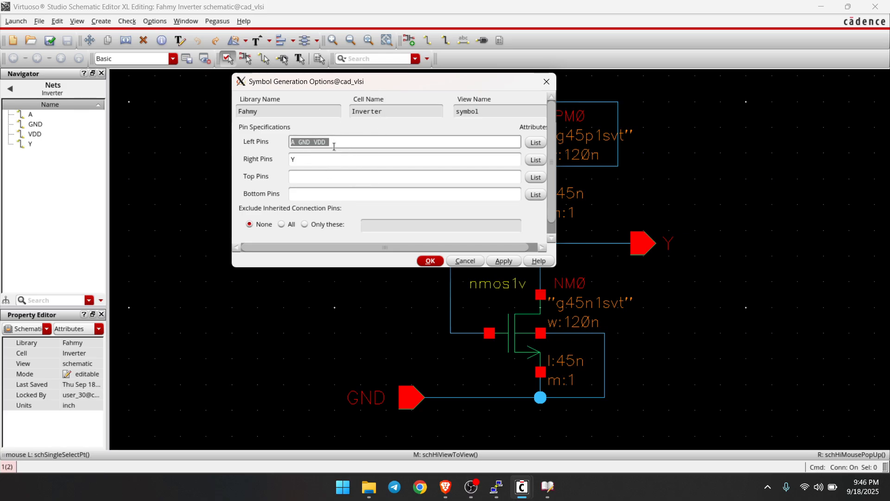
pyautogui.moveTo(334, 146); pyautogui.dragTo(300, 144)
pyautogui.hotkey('ctrl', 'c')
pyautogui.press('BackSpace')
pyautogui.click(312, 163)
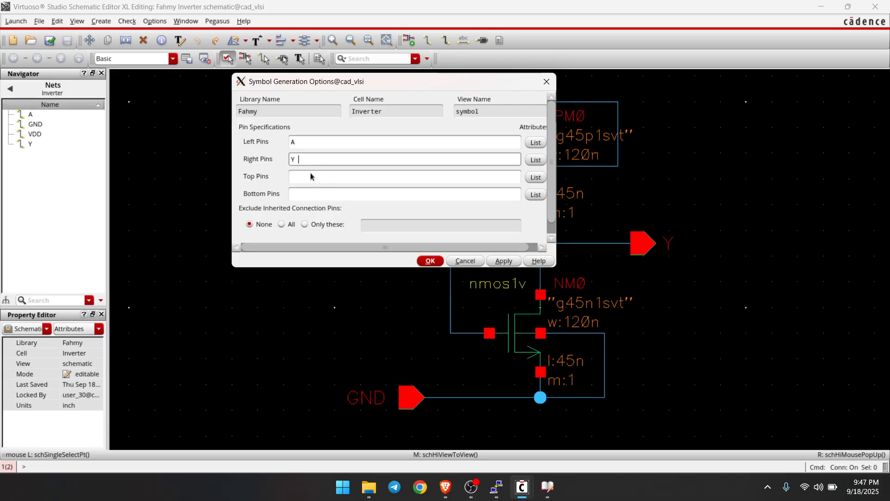
pyautogui.click(333, 175)
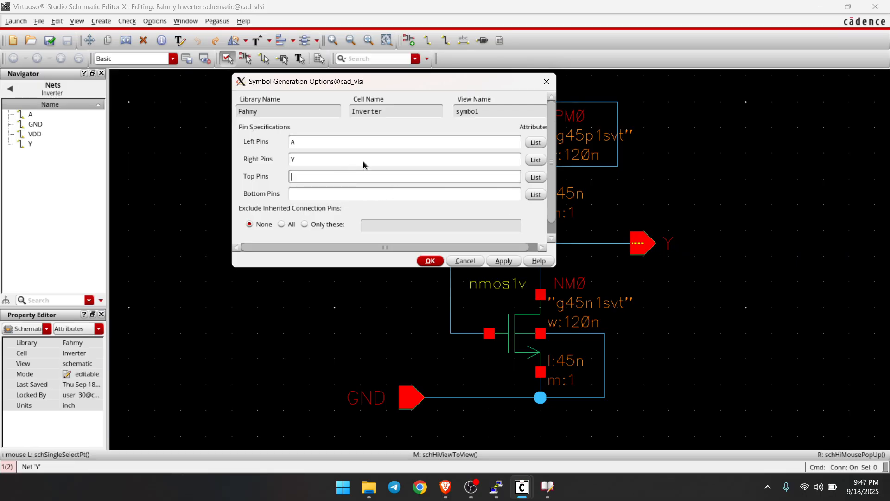
pyautogui.hotkey('ctrl', 'v')
# Move GND from the symbol's Top Pins to its Bottom Pins, and generate the symbol in a maximized editor
pyautogui.doubleClick(306, 177)
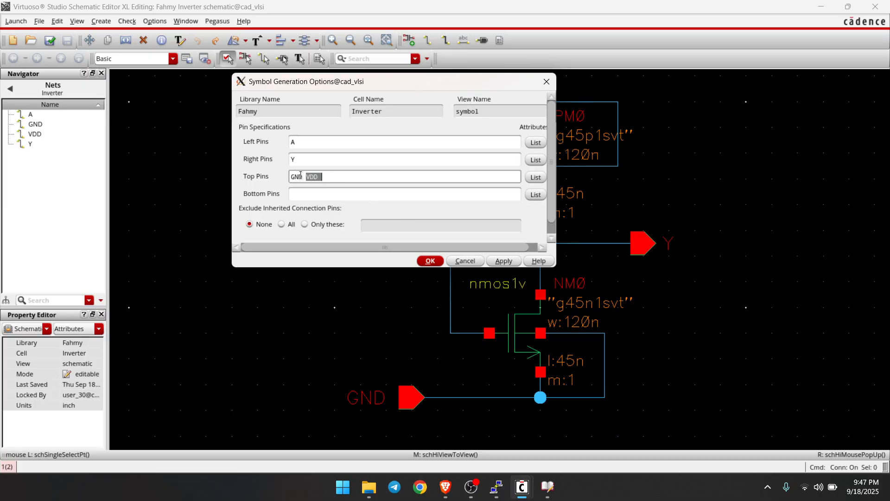
pyautogui.moveTo(306, 176); pyautogui.dragTo(284, 179)
pyautogui.hotkey('ctrl', 'x')
pyautogui.click(306, 195)
pyautogui.hotkey('ctrl', 'v')
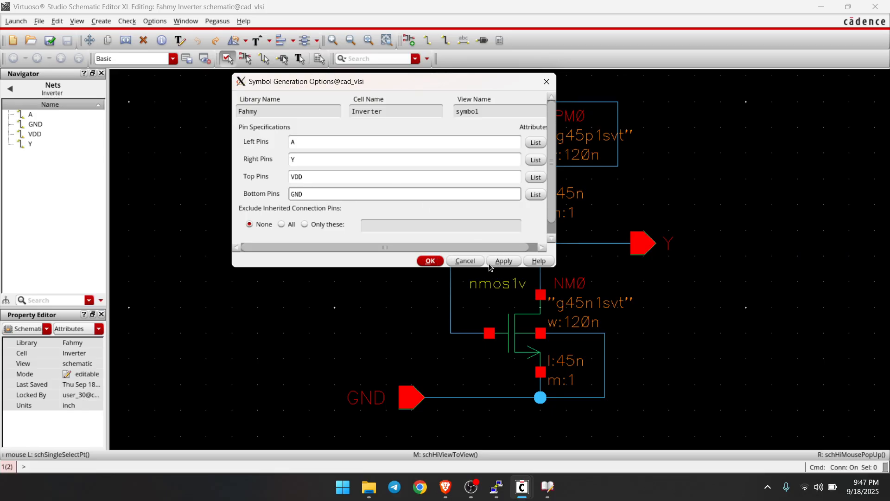
pyautogui.click(431, 261)
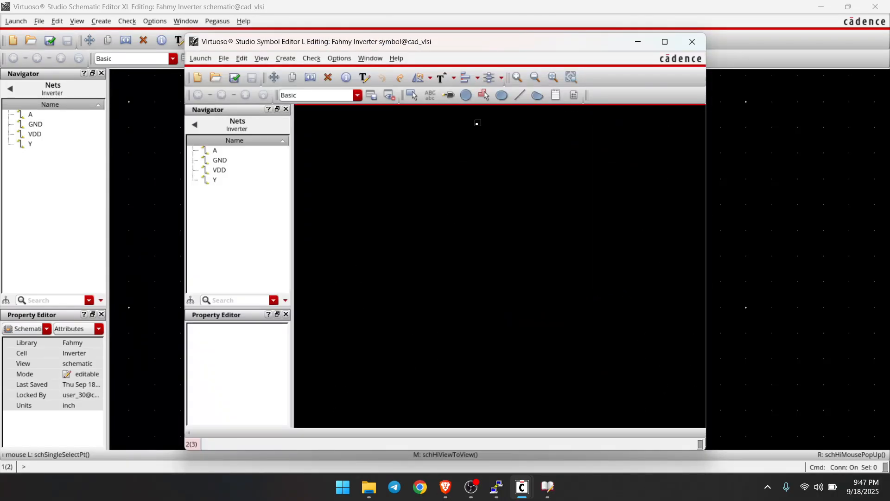
pyautogui.click(665, 42)
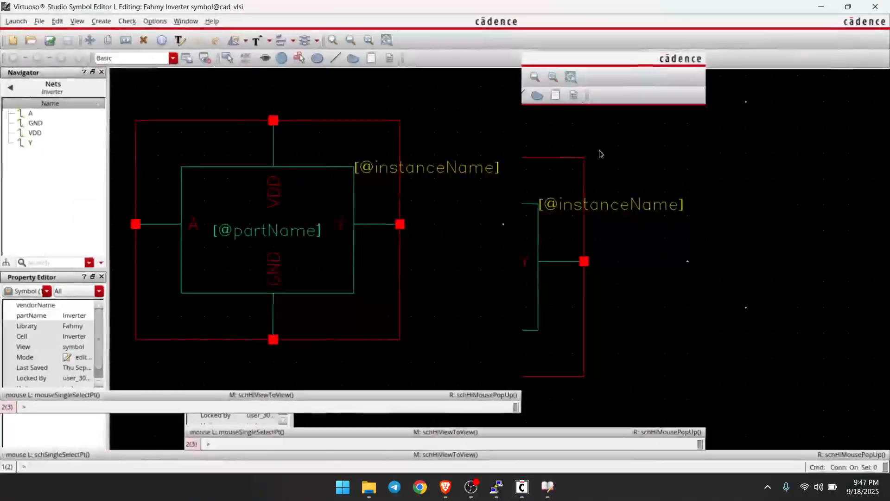
pyautogui.click(362, 42)
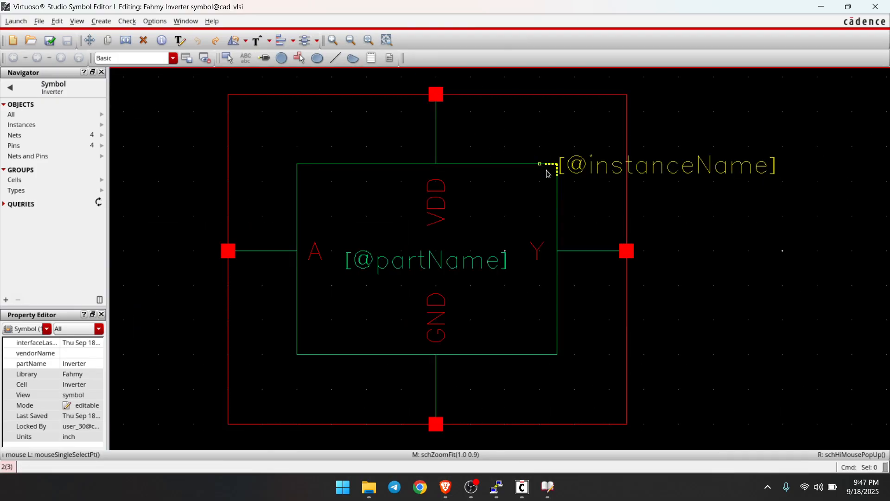
pyautogui.click(705, 181)
pyautogui.press('Delete')
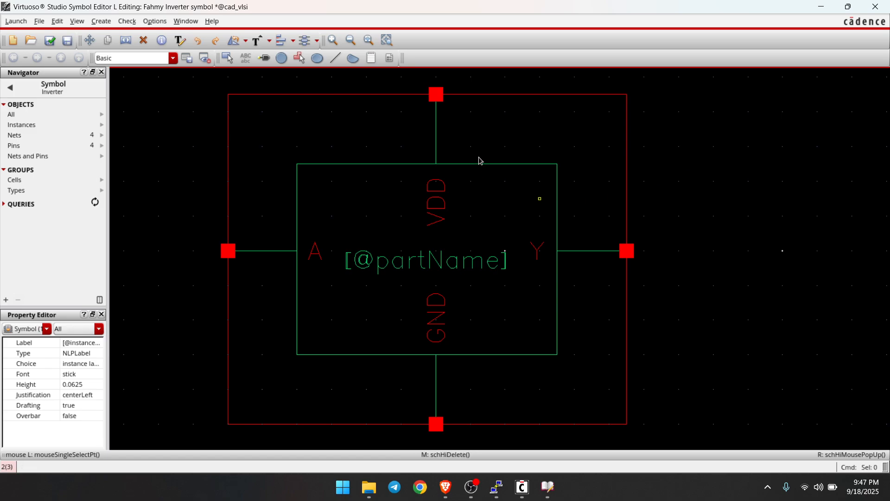
# Delete the symbol's red outer selection box and the green body rectangle, keeping the pins and their lines
pyautogui.click(522, 100)
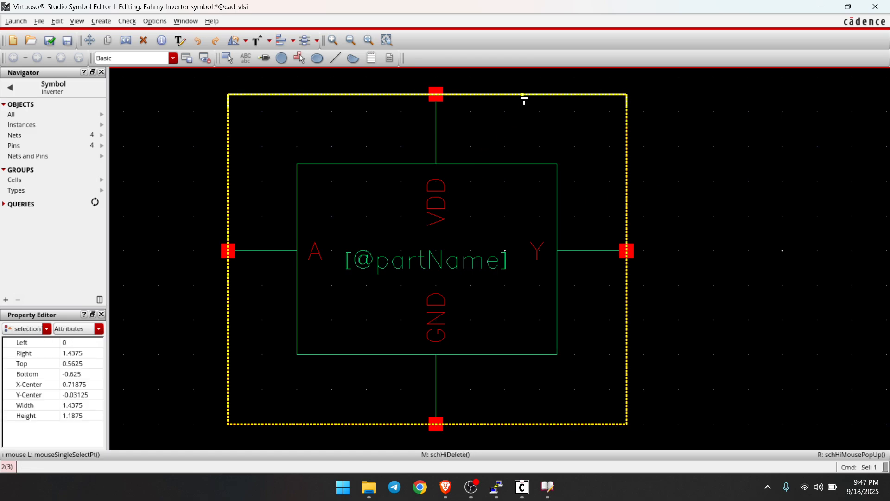
pyautogui.press('Delete')
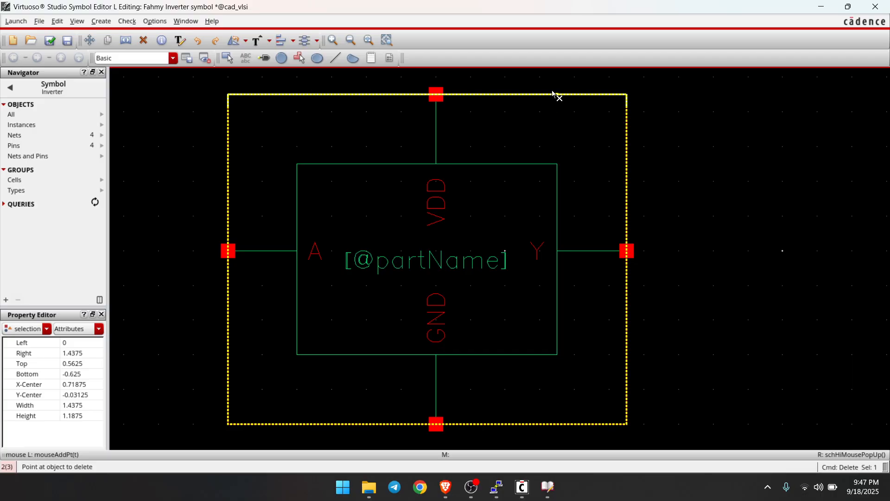
pyautogui.click(557, 95)
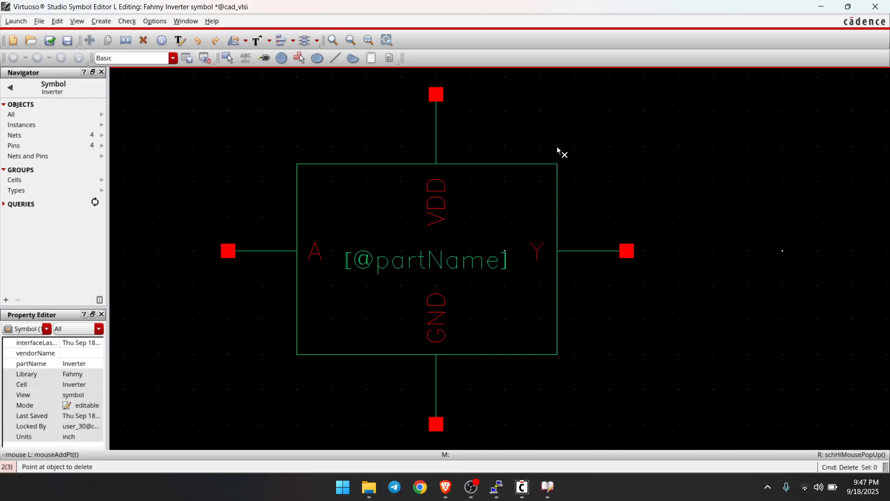
pyautogui.click(541, 167)
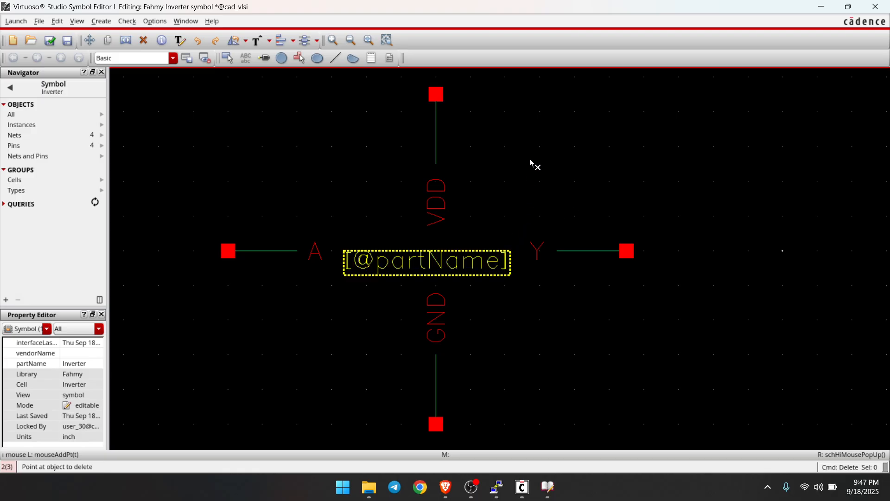
pyautogui.press('Escape')
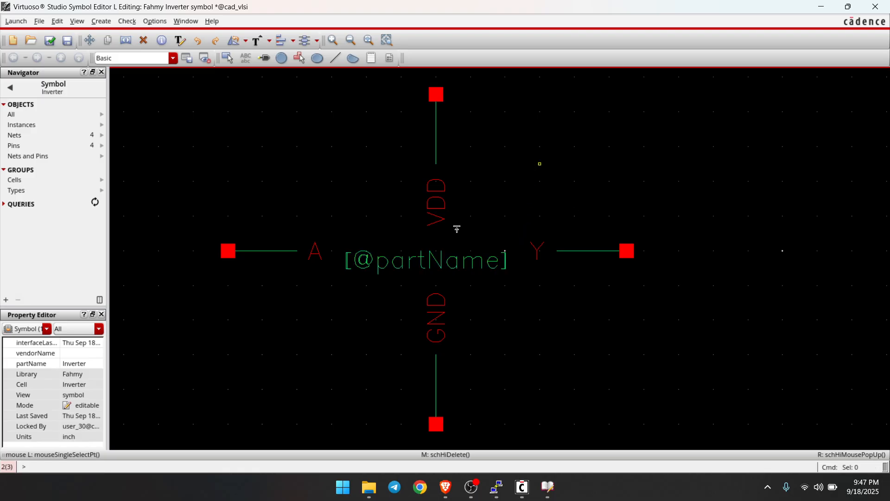
pyautogui.doubleClick(396, 272)
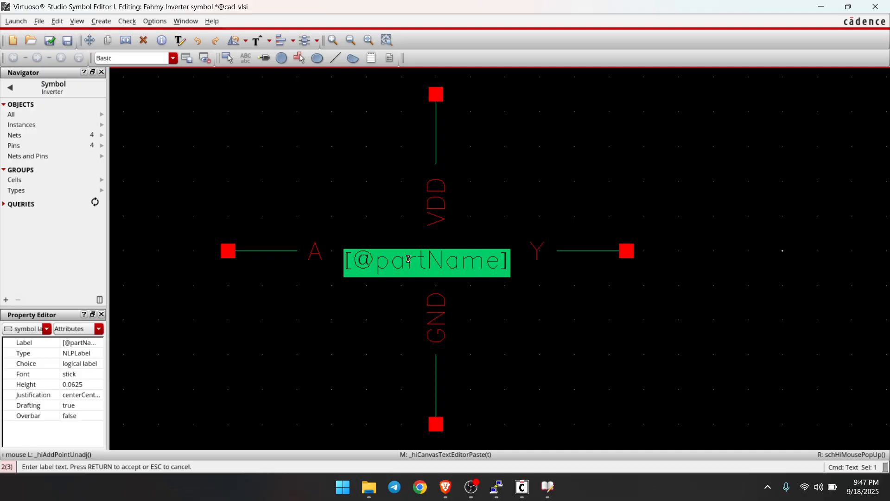
pyautogui.press('BackSpace')
pyautogui.write('Inverter')
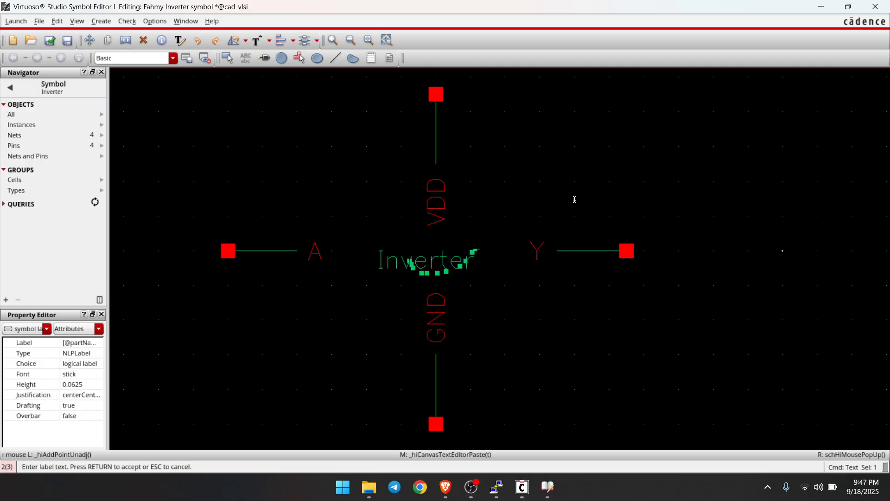
pyautogui.press('Return')
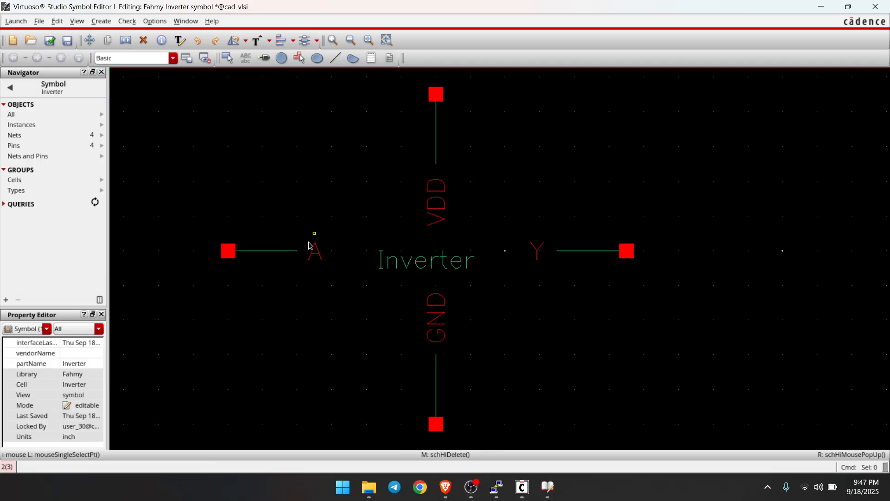
# Draw a closed triangle with lines, its vertical side at the end of pin A's line and its tip pointing towards Y
pyautogui.click(334, 57)
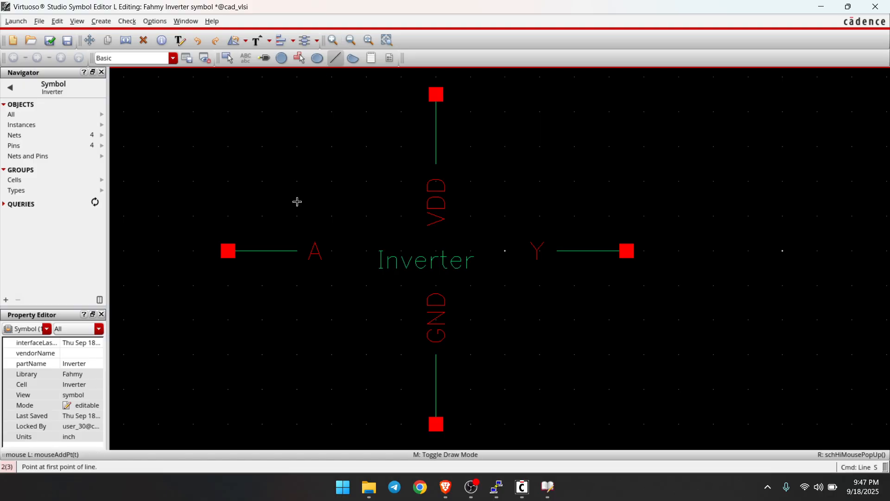
pyautogui.click(300, 153)
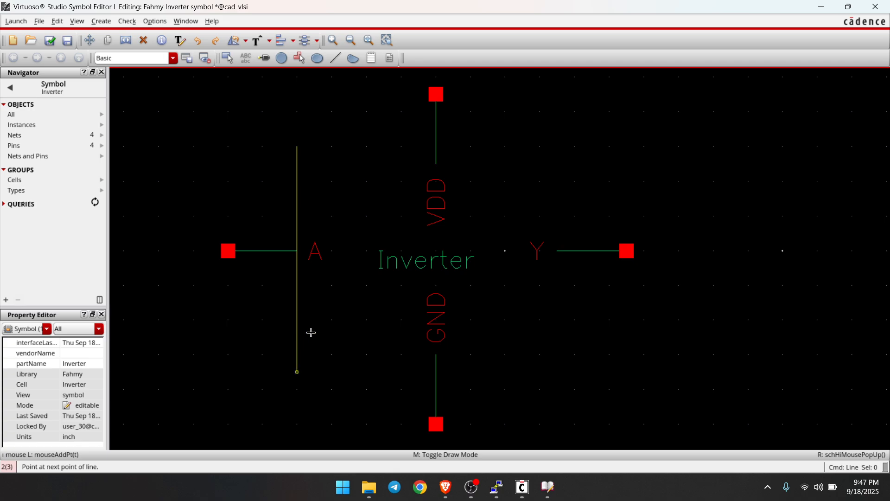
pyautogui.click(312, 372)
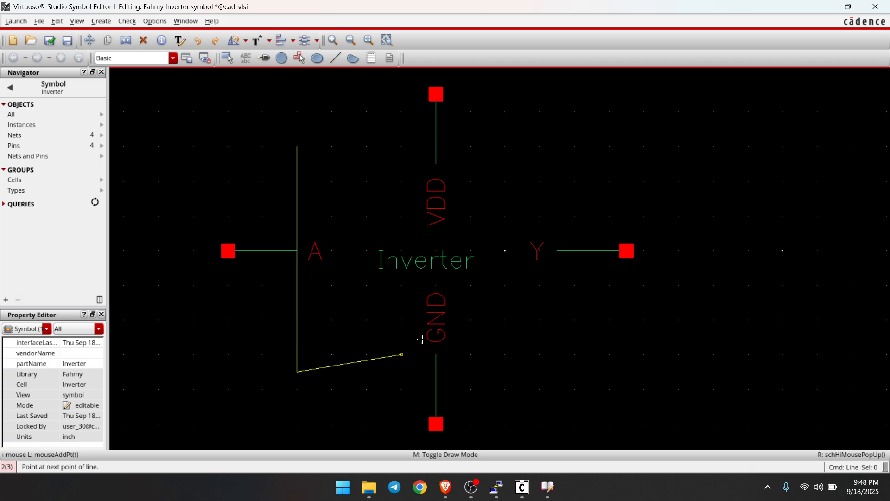
pyautogui.click(508, 254)
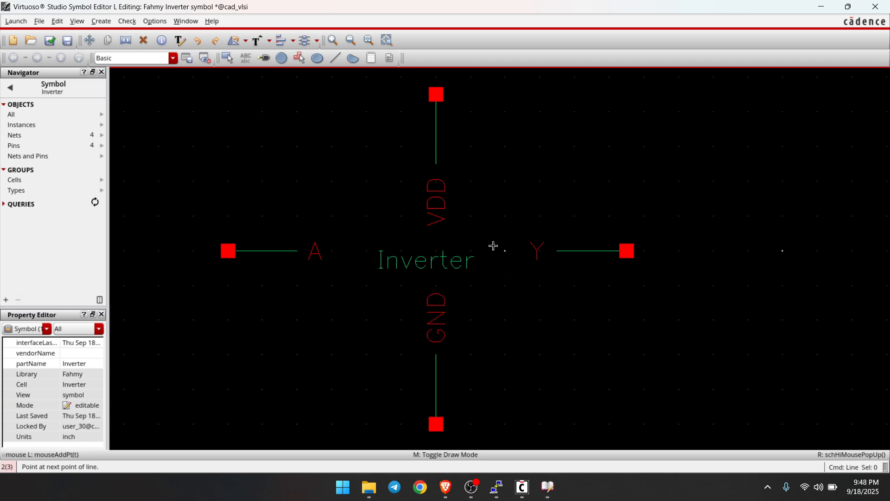
pyautogui.click(297, 147)
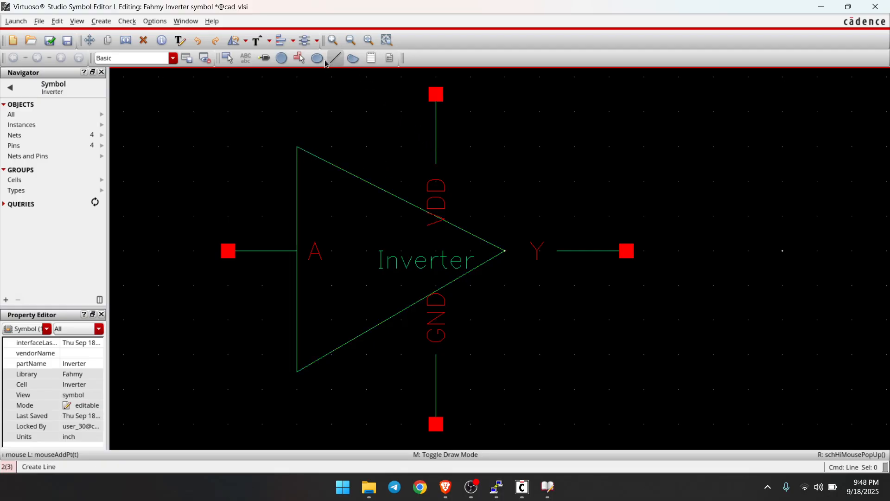
# Draw an inversion bubble circle of radius 0.0625 touching the triangle's tip on the Y side
pyautogui.click(281, 58)
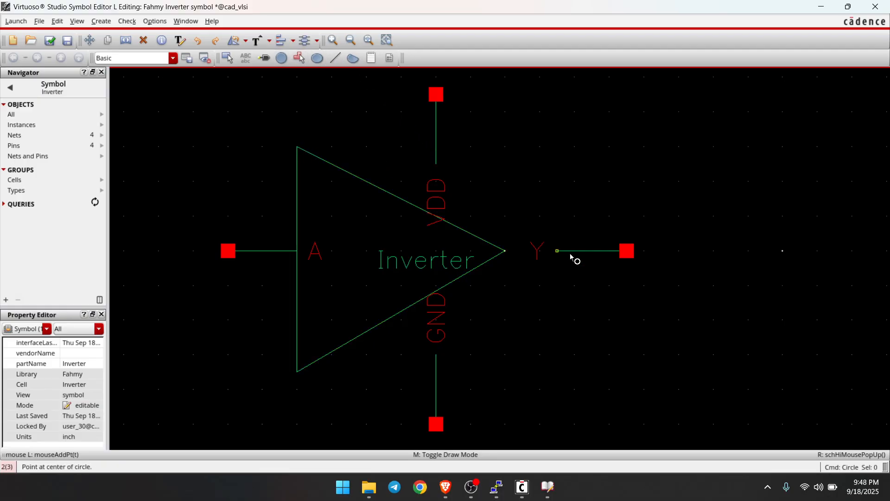
pyautogui.click(523, 251)
pyautogui.click(507, 246)
pyautogui.press('l')
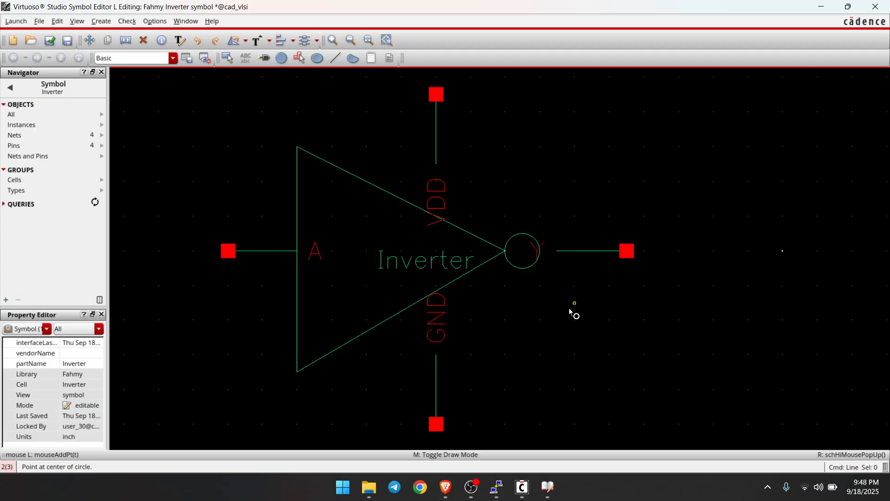
pyautogui.press('Escape')
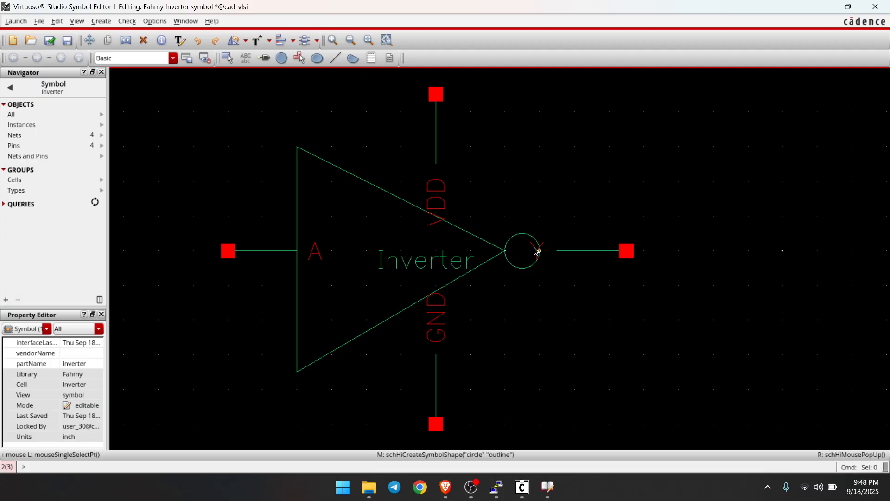
# Move the Y label out of the circle to the outer side of the output pin, keeping the circle at the triangle's tip
pyautogui.click(535, 250)
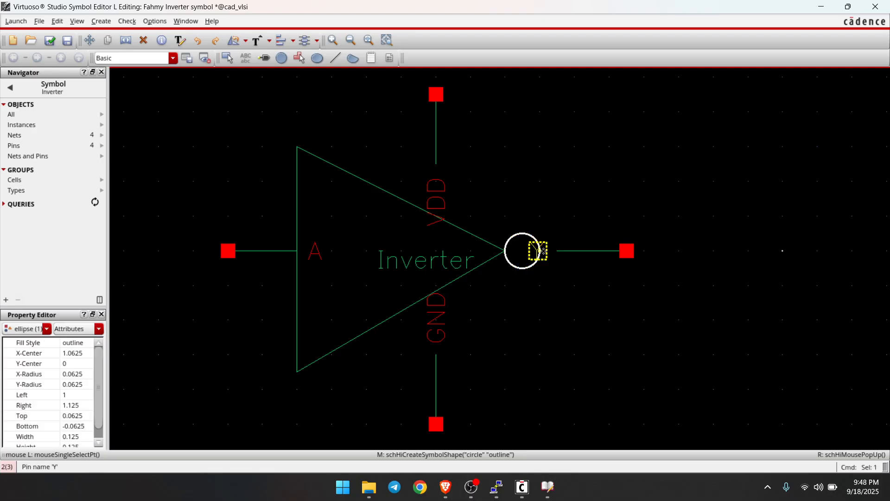
pyautogui.click(556, 278)
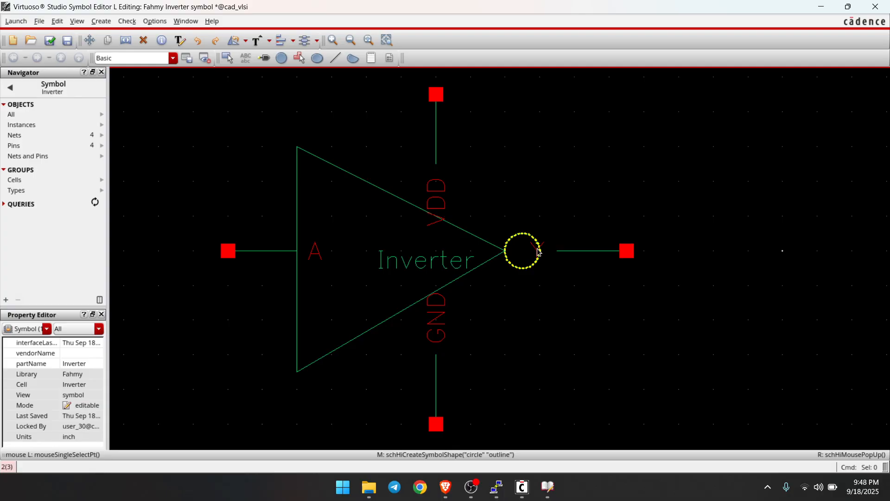
pyautogui.click(531, 251)
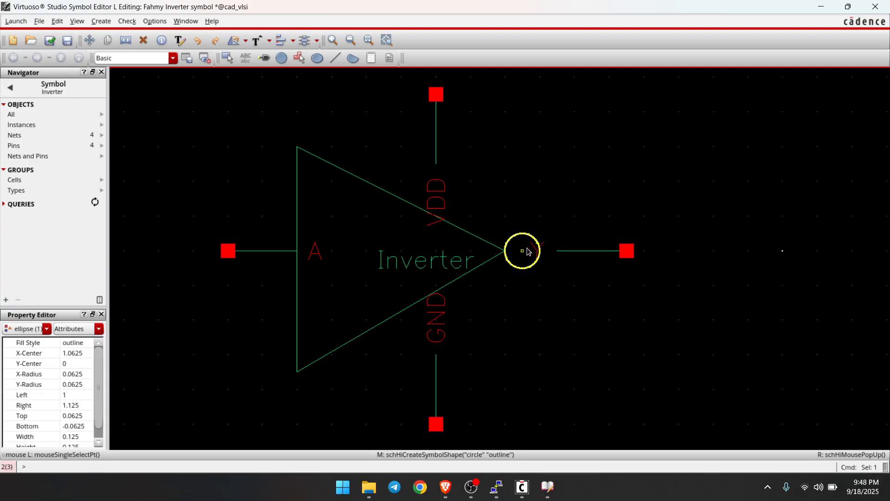
pyautogui.moveTo(531, 251); pyautogui.dragTo(546, 306)
pyautogui.moveTo(537, 251); pyautogui.dragTo(660, 251)
pyautogui.moveTo(545, 295); pyautogui.dragTo(524, 248)
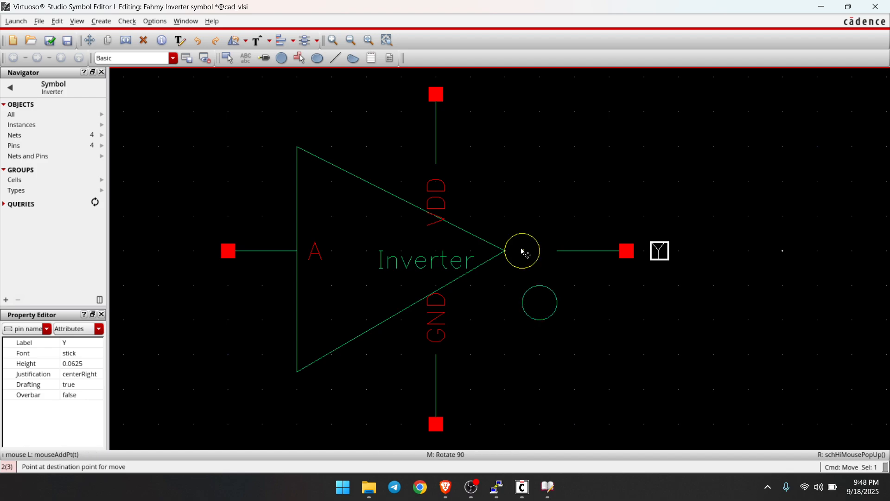
# Move output pin Y and its line inwards so the line touches the circle's edge
pyautogui.click(646, 287)
pyautogui.moveTo(645, 286); pyautogui.dragTo(563, 236)
pyautogui.press('m')
pyautogui.click(568, 256)
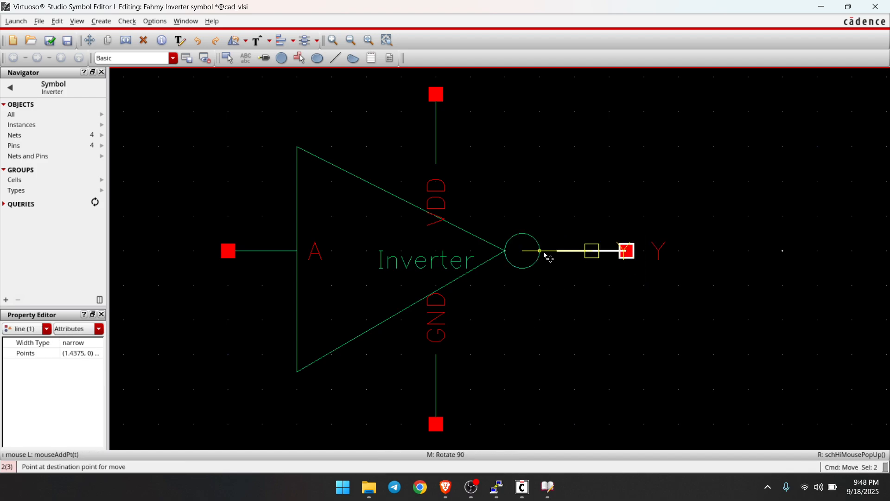
pyautogui.click(552, 255)
pyautogui.click(634, 265)
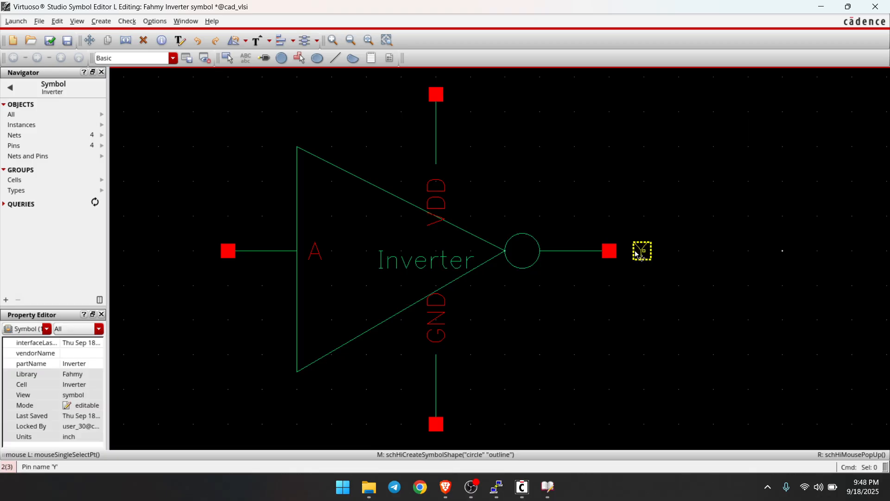
# Fine-tune the Y label's position, leaving a small gap just outside the output pin
pyautogui.moveTo(639, 254); pyautogui.dragTo(622, 254)
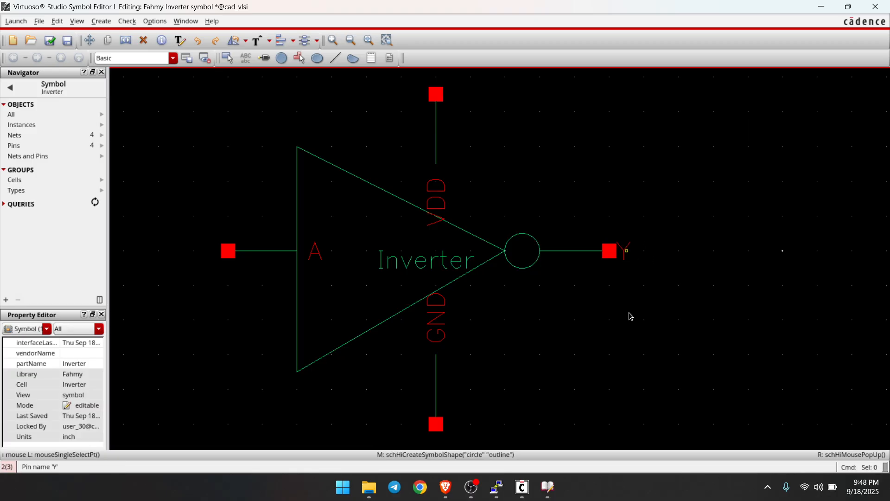
pyautogui.click(624, 255)
pyautogui.moveTo(625, 252); pyautogui.dragTo(635, 252)
pyautogui.click(607, 325)
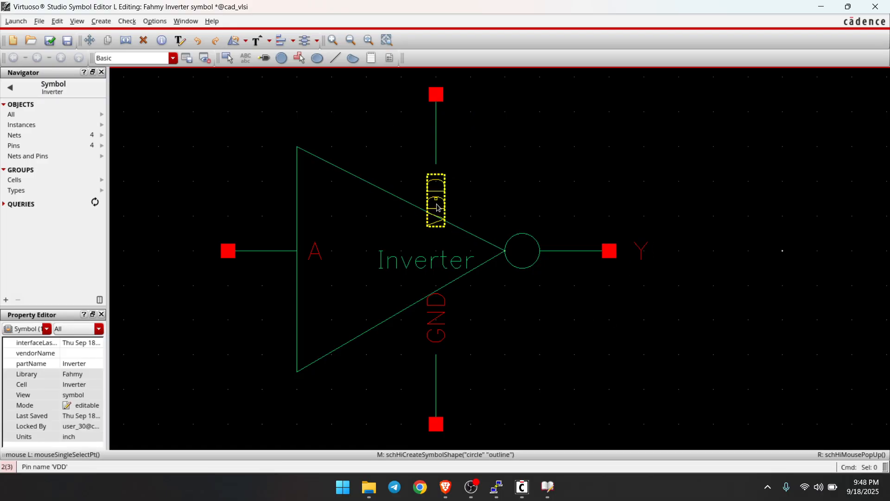
# Lower the VDD pin and its line onto the triangle's upper edge, and place the VDD label just right of the pin
pyautogui.click(453, 228)
pyautogui.moveTo(453, 227); pyautogui.dragTo(444, 118)
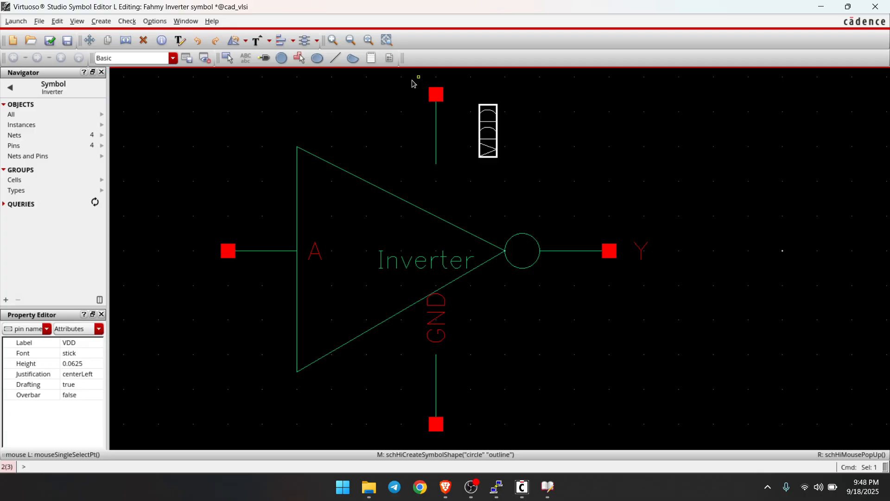
pyautogui.moveTo(416, 79); pyautogui.dragTo(454, 179)
pyautogui.moveTo(436, 130); pyautogui.dragTo(436, 184)
pyautogui.click(493, 189)
pyautogui.moveTo(492, 189); pyautogui.dragTo(470, 150)
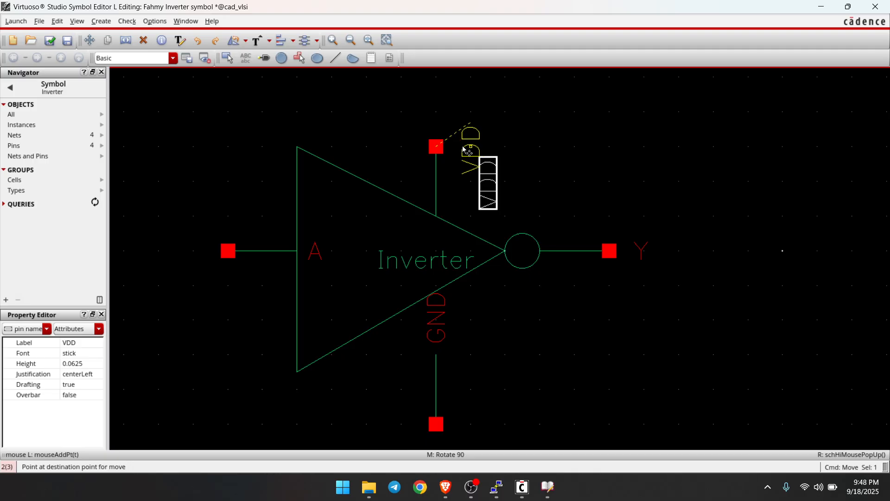
pyautogui.click(468, 151)
# Move the GND label out of the triangle to the right of the GND pin's line
pyautogui.click(450, 335)
pyautogui.click(437, 323)
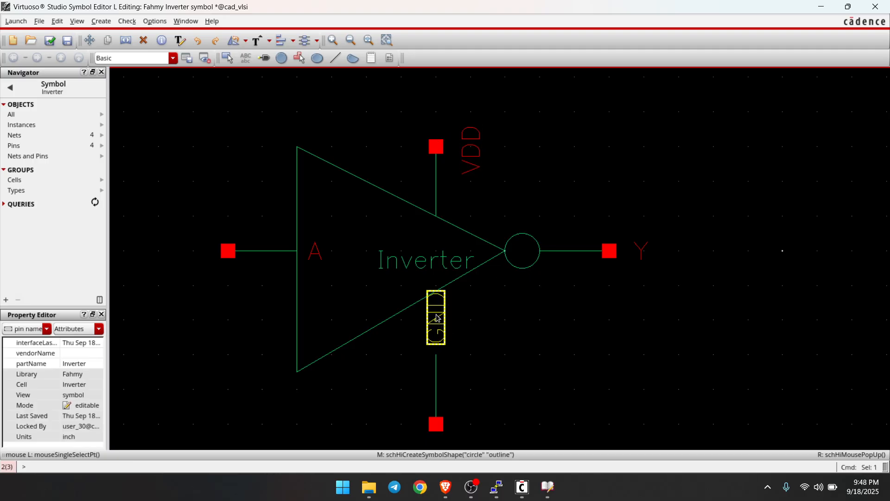
pyautogui.moveTo(437, 320); pyautogui.dragTo(492, 354)
# Shift the Inverter label left and slightly up inside the triangle, and move the A label outside it, just below-left of pin A
pyautogui.click(434, 269)
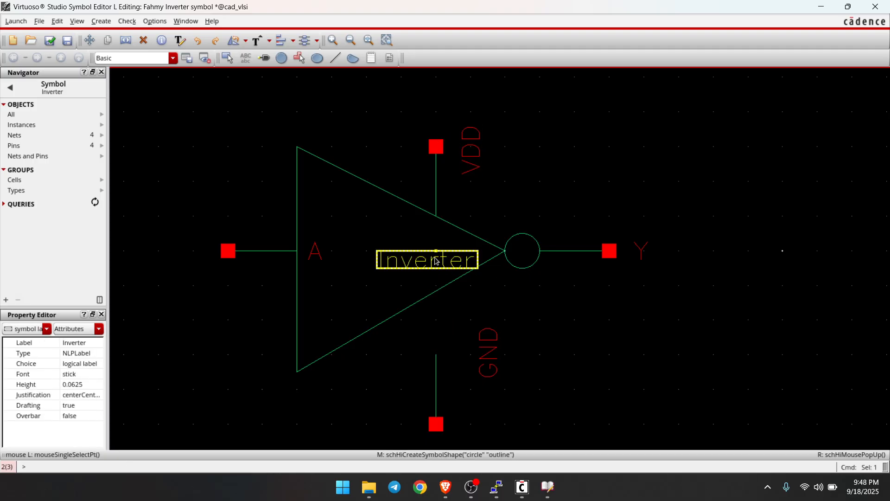
pyautogui.moveTo(434, 269); pyautogui.dragTo(383, 253)
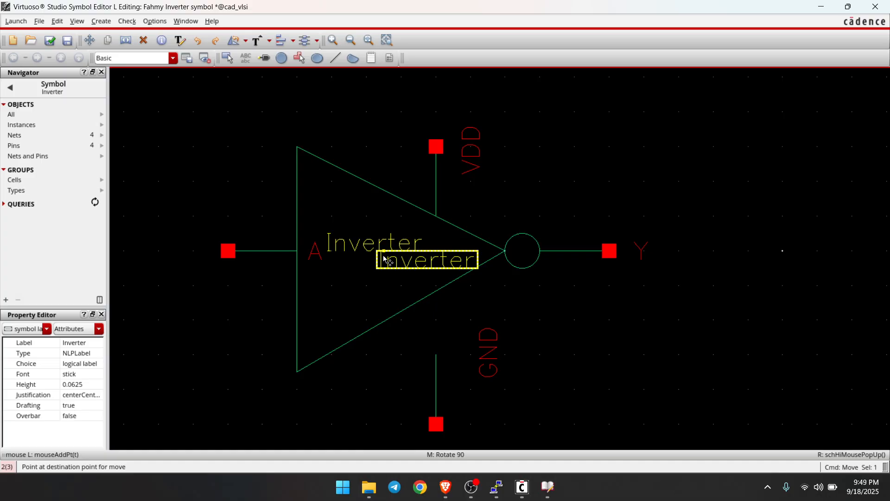
pyautogui.press('Escape')
pyautogui.click(315, 251)
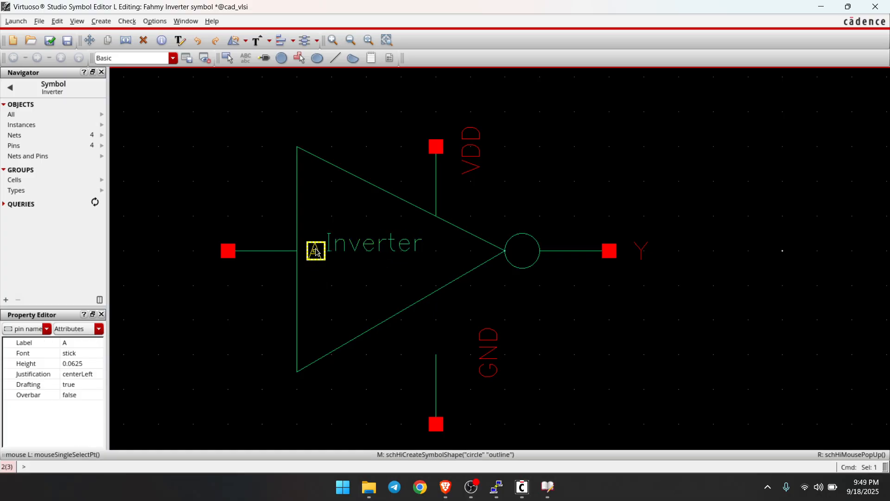
pyautogui.moveTo(315, 251); pyautogui.dragTo(212, 268)
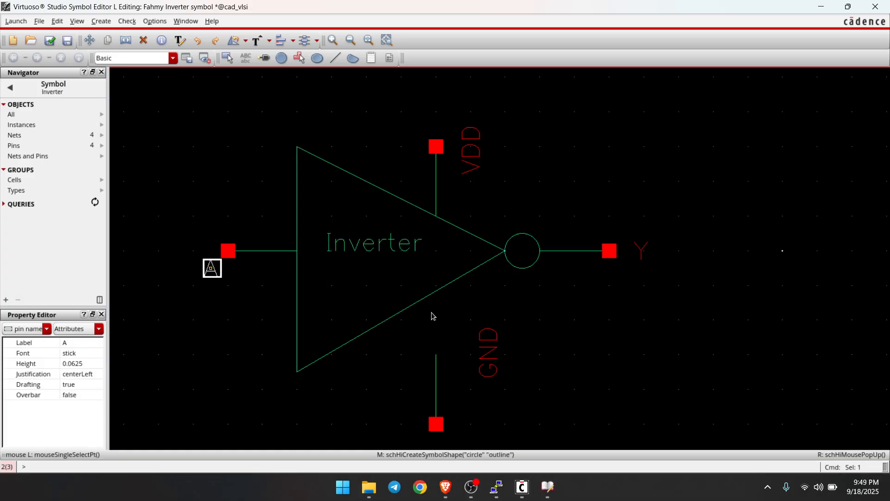
# Move the GND pin and its line up so the line meets the triangle's lower edge
pyautogui.click(439, 372)
pyautogui.click(470, 432)
pyautogui.moveTo(469, 437); pyautogui.dragTo(398, 340)
pyautogui.press('m')
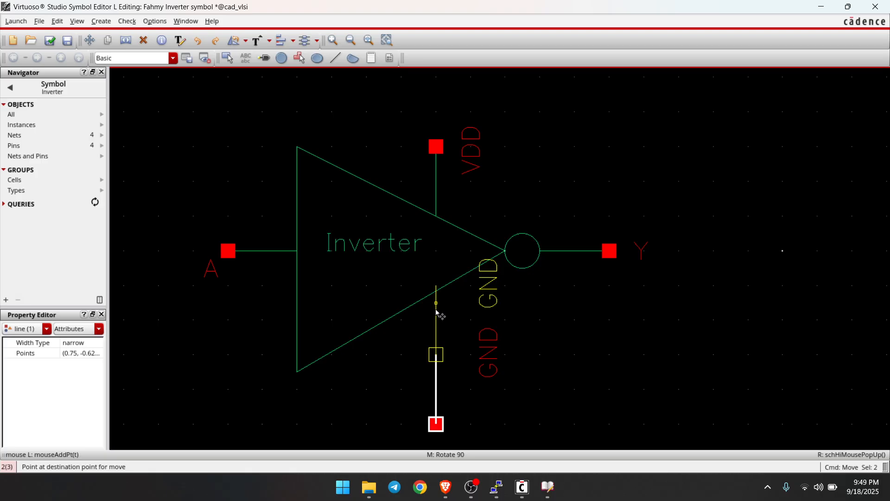
pyautogui.click(437, 313)
# Move the GND label down to just right of the GND pin, and check and save the symbol
pyautogui.click(488, 306)
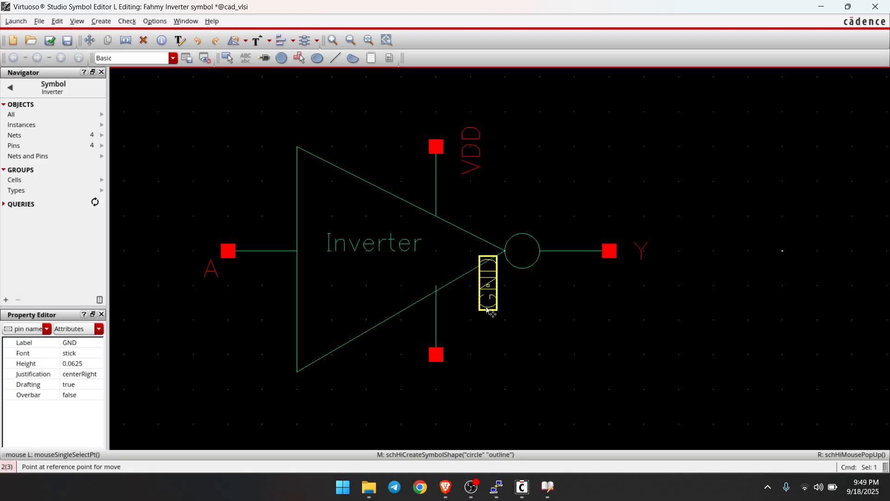
pyautogui.click(488, 310)
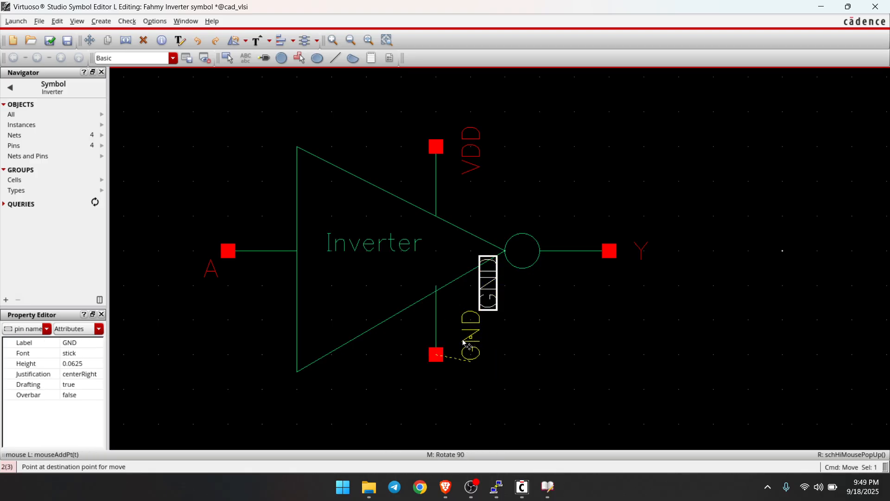
pyautogui.click(538, 342)
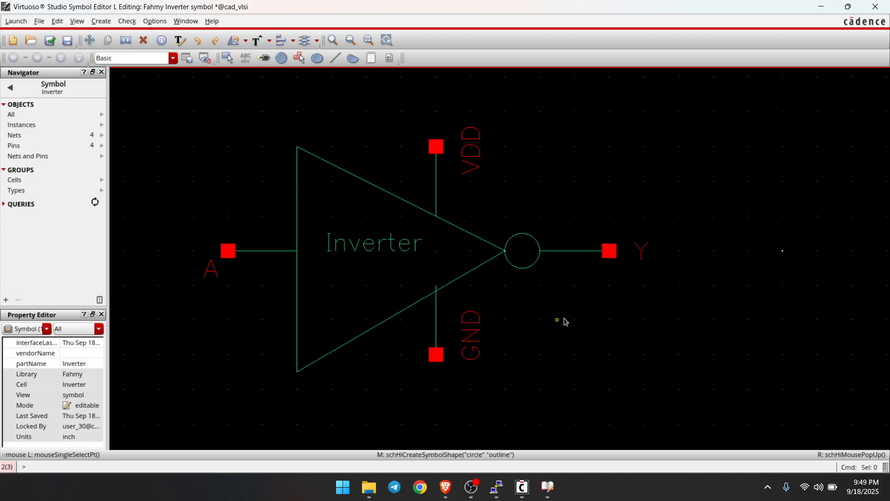
pyautogui.click(48, 40)
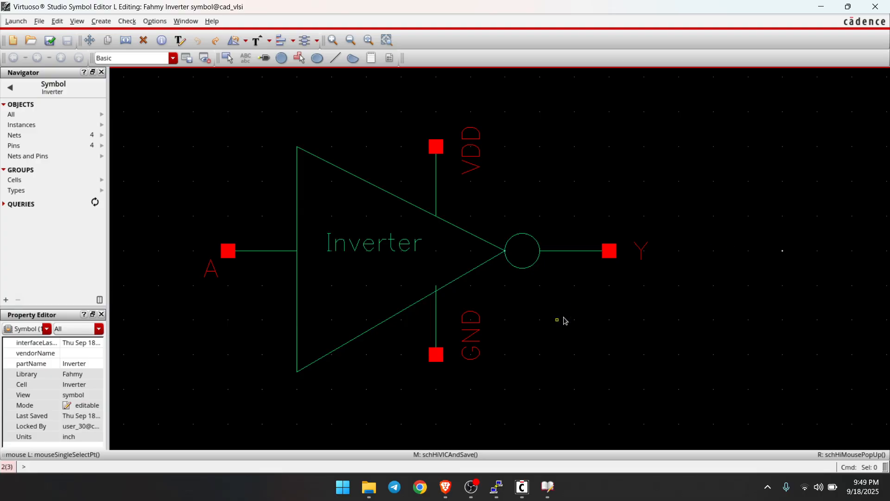
# Examine the Inverter cell's views in the custom library in the Library Manager
pyautogui.click(548, 487)
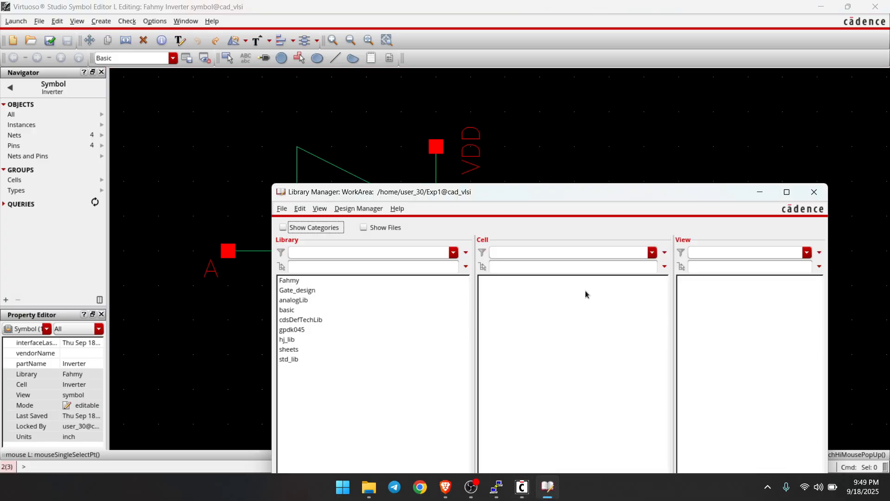
pyautogui.moveTo(566, 194); pyautogui.dragTo(445, 109)
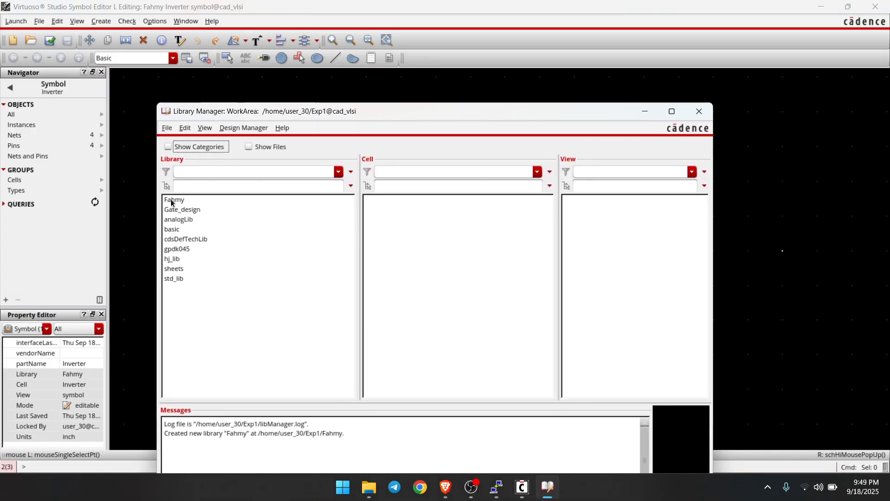
pyautogui.click(174, 199)
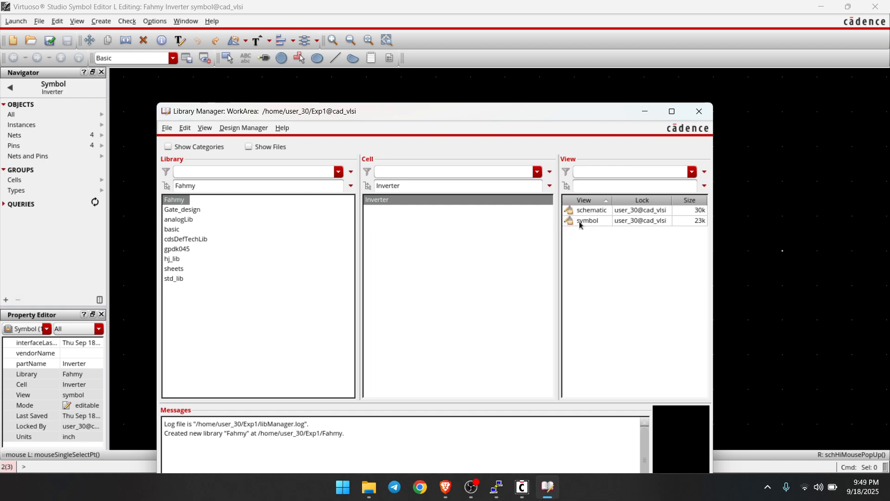
pyautogui.click(645, 111)
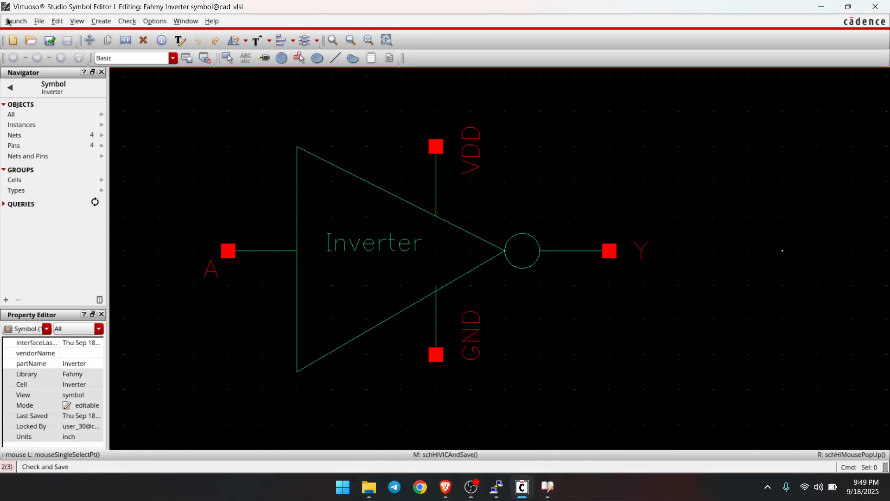
# Create a new schematic cellview for the cell AND_Gate in the same library, opened with Schematics XL
pyautogui.click(38, 22)
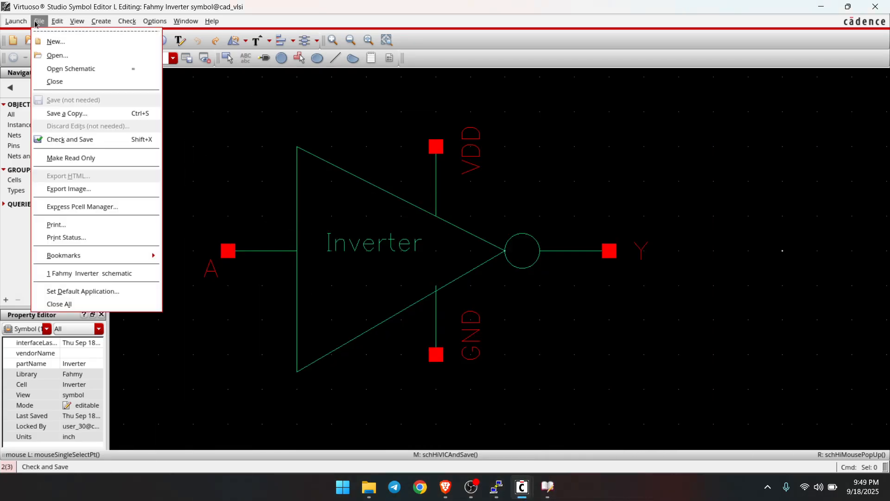
pyautogui.click(56, 42)
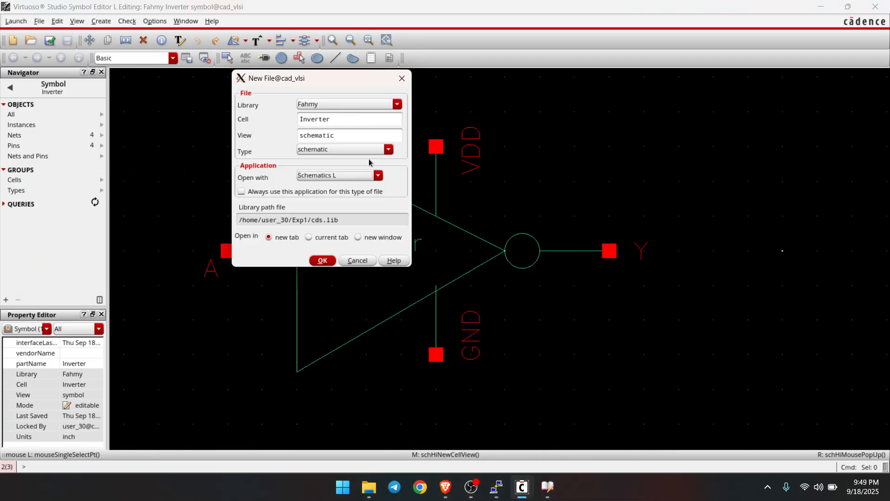
pyautogui.click(346, 117)
pyautogui.doubleClick(340, 118)
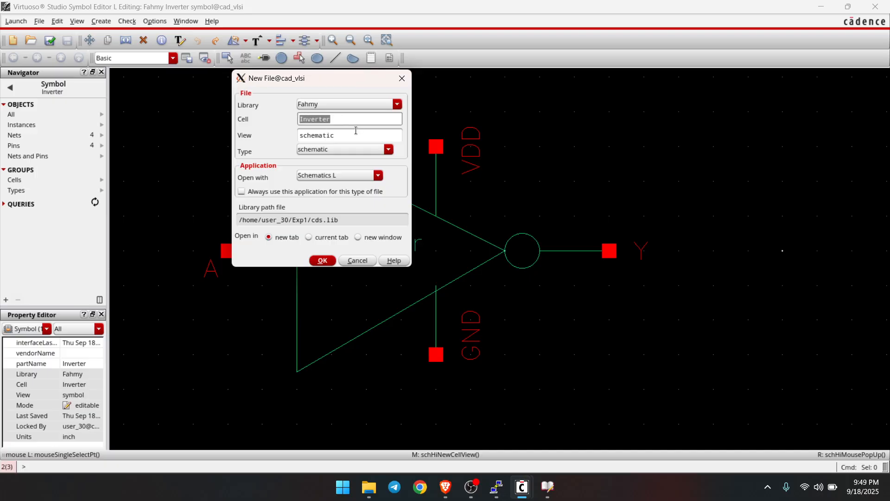
pyautogui.press('BackSpace')
pyautogui.click(379, 175)
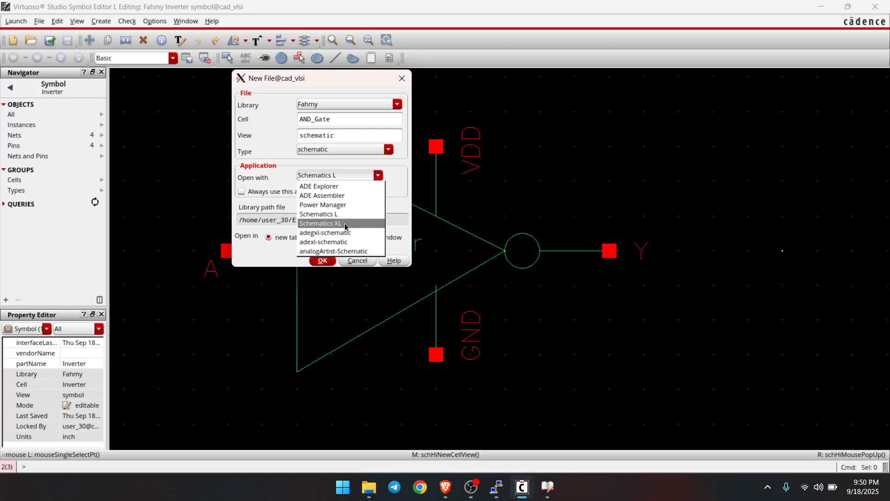
pyautogui.click(345, 224)
pyautogui.click(321, 260)
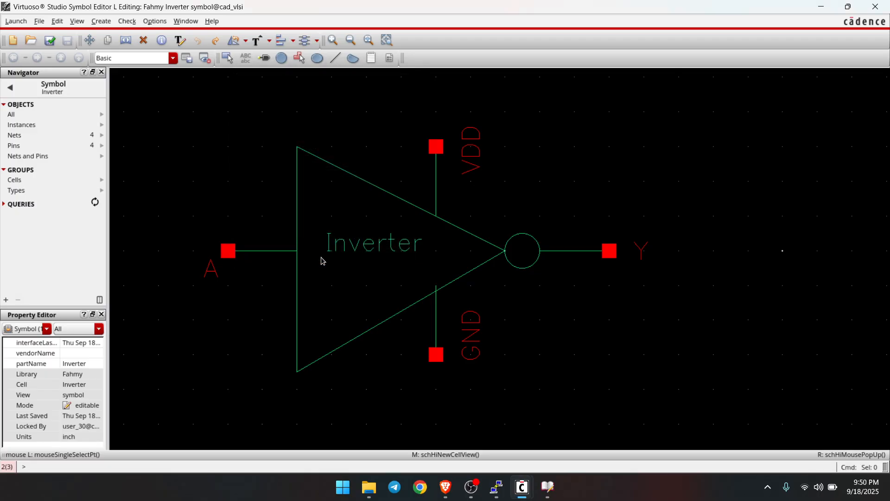
pyautogui.scroll(1, 443, 192)
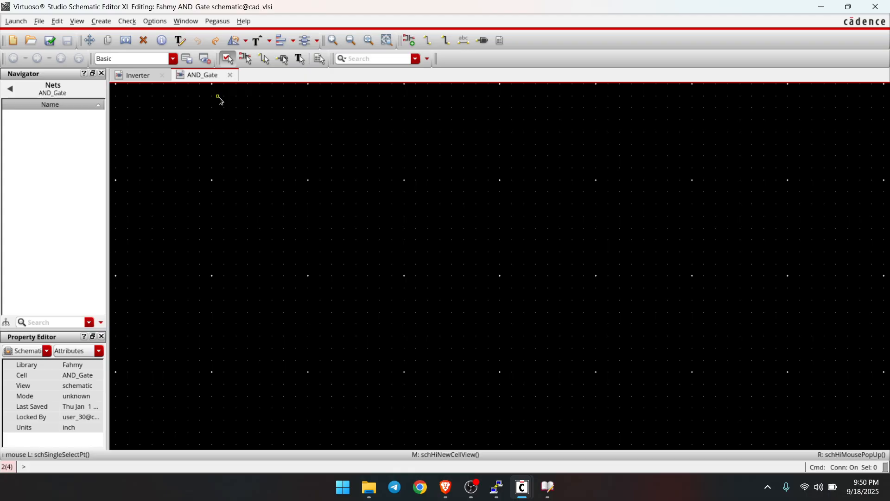
# Place two gpdk045 nmos1v transistors stacked vertically in the lower part of the AND_Gate schematic
pyautogui.click(126, 22)
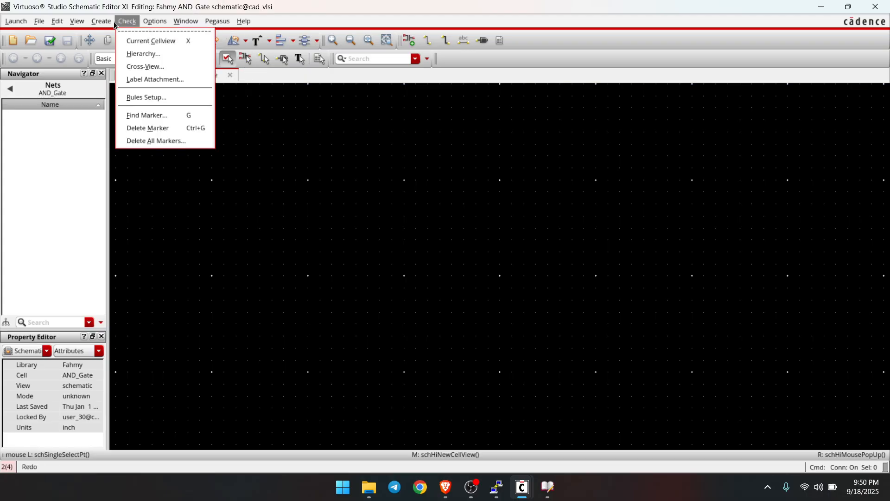
pyautogui.click(125, 23)
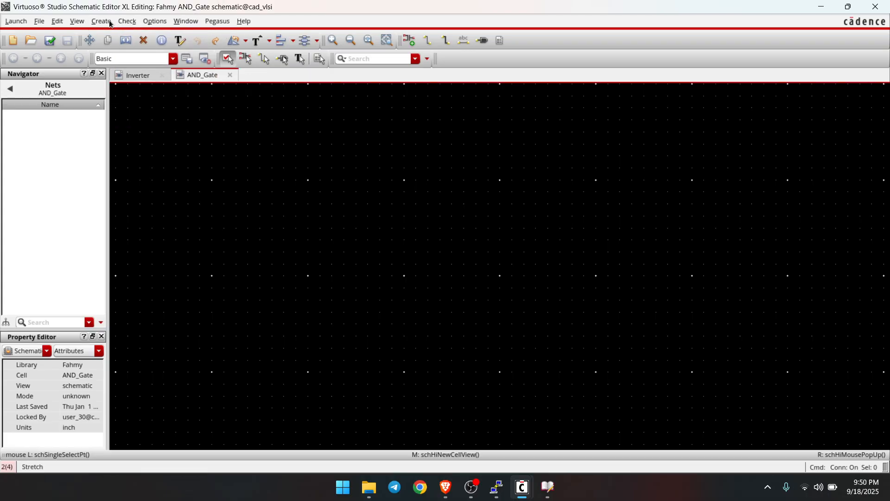
pyautogui.click(104, 21)
pyautogui.click(135, 41)
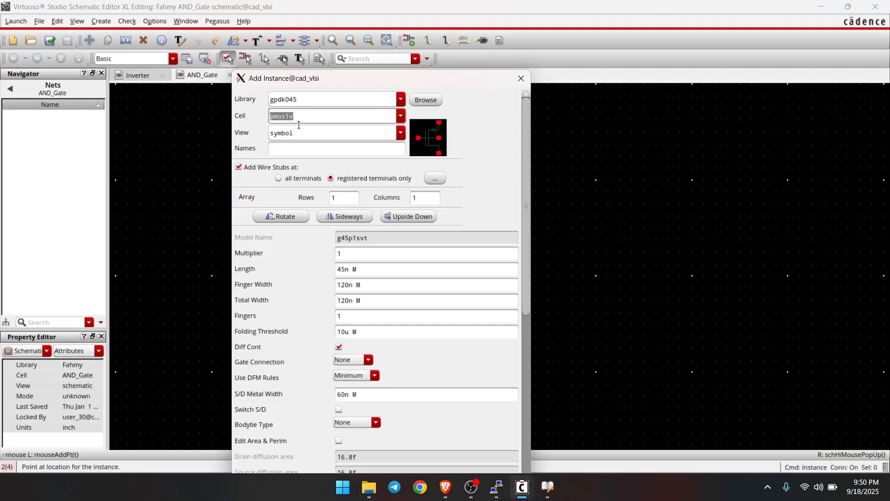
pyautogui.click(274, 117)
pyautogui.press('BackSpace')
pyautogui.write('n')
pyautogui.click(291, 129)
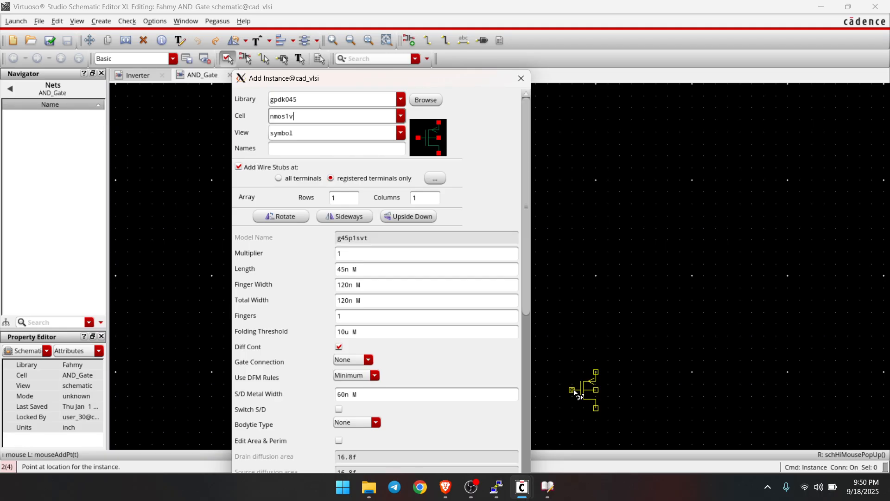
pyautogui.click(576, 392)
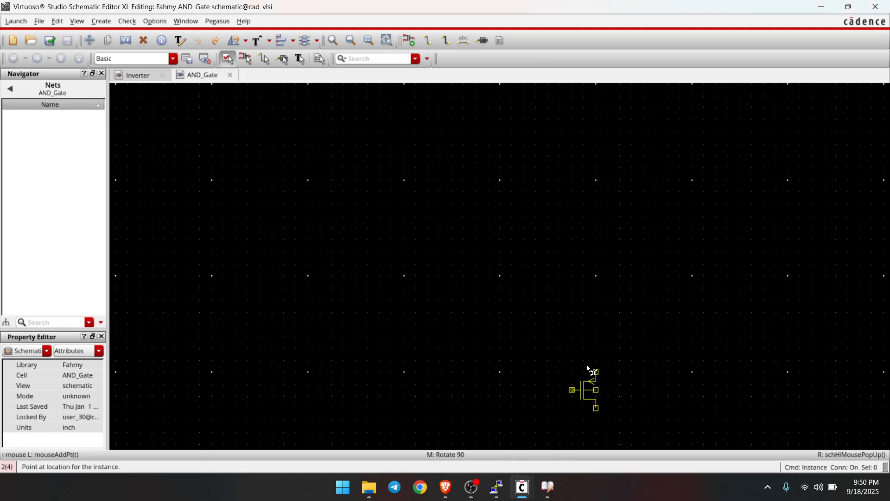
pyautogui.click(574, 318)
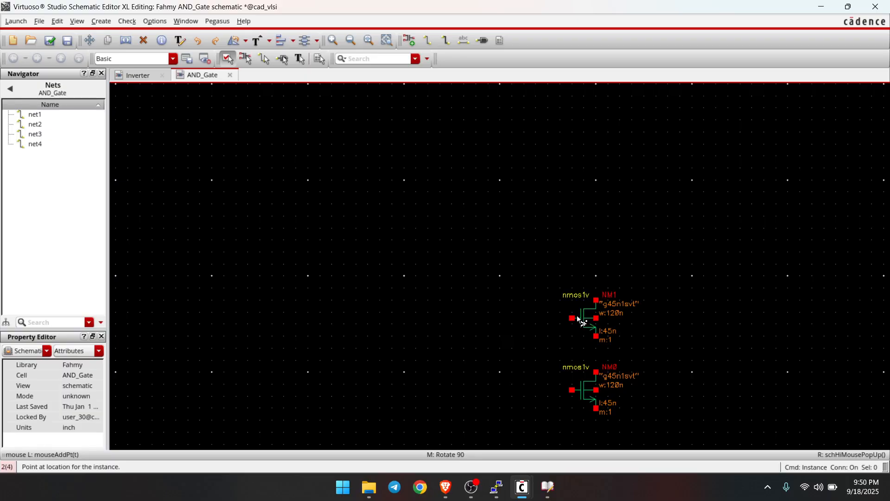
pyautogui.press('Escape')
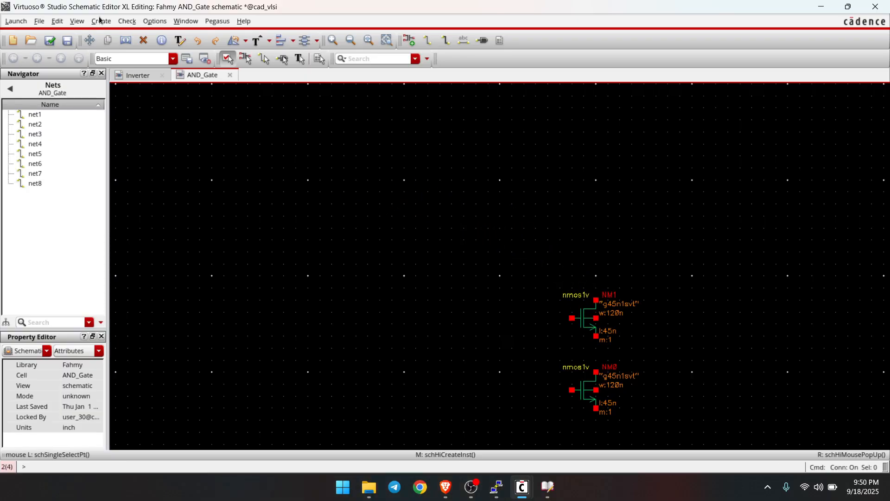
# Place two gpdk045 pmos1v transistors side by side above the NMOS pair, and shift both left to centre them over it
pyautogui.click(101, 21)
pyautogui.click(109, 42)
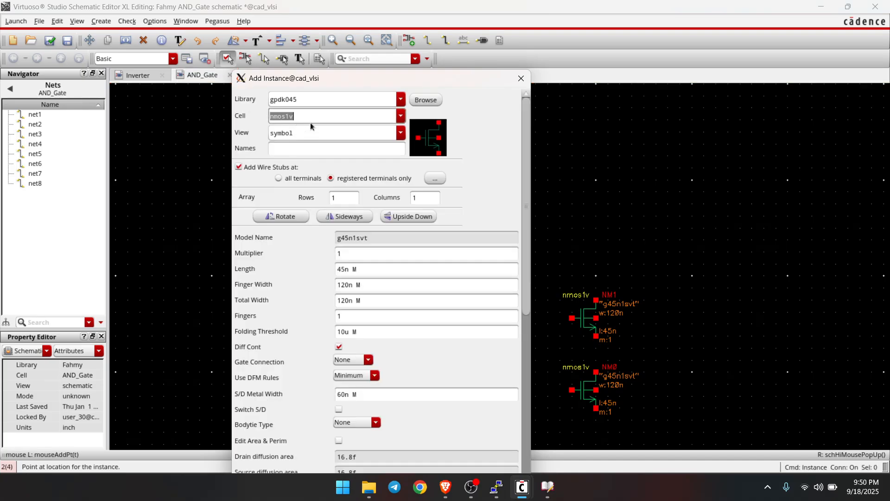
pyautogui.click(401, 116)
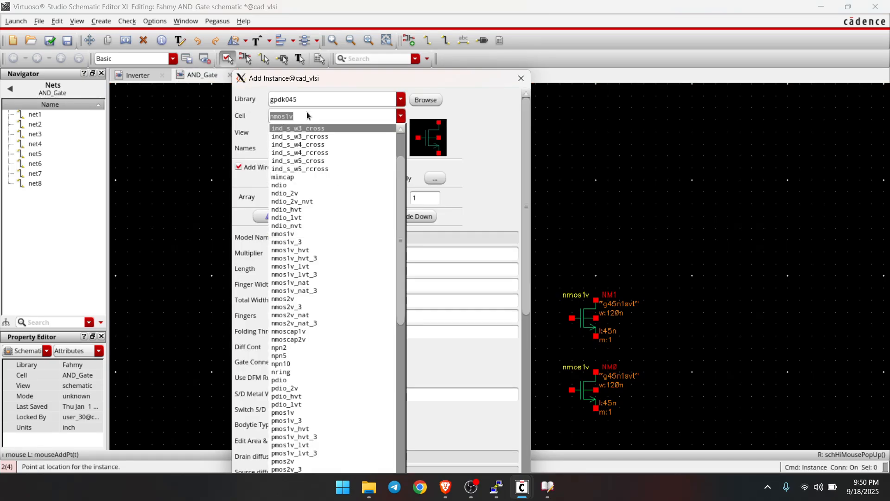
pyautogui.click(290, 116)
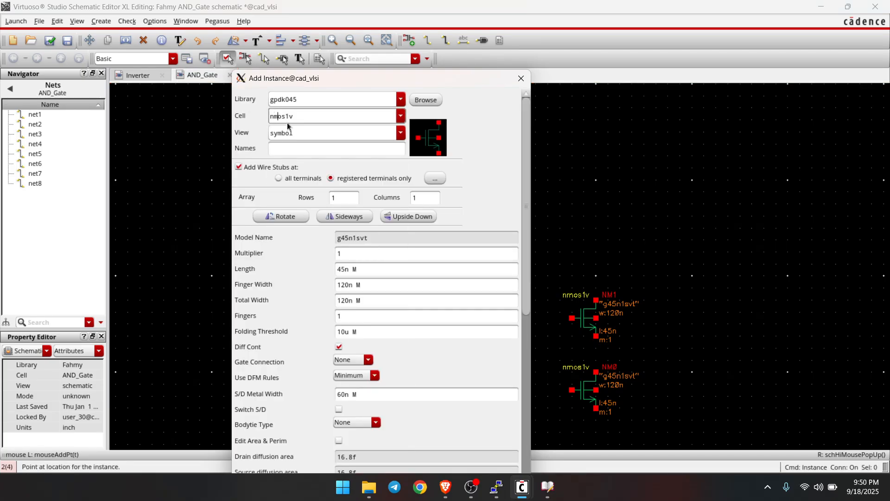
pyautogui.press('Left')
pyautogui.press('BackSpace')
pyautogui.write('p')
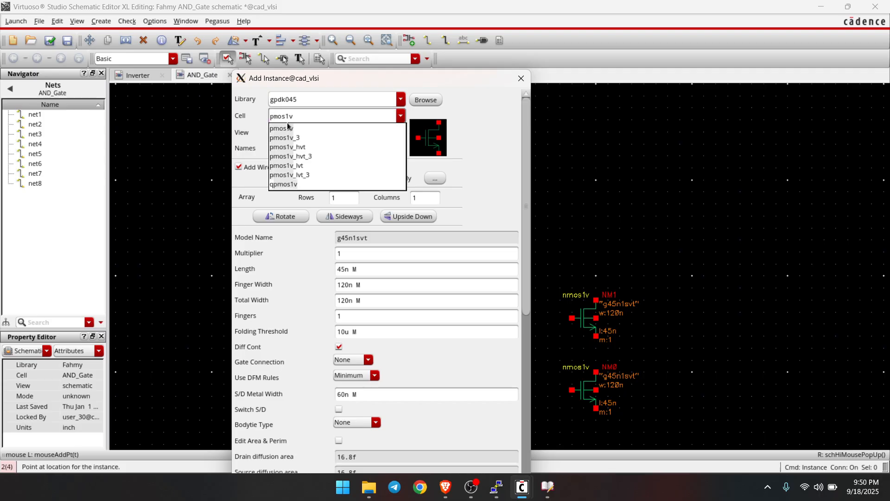
pyautogui.click(289, 129)
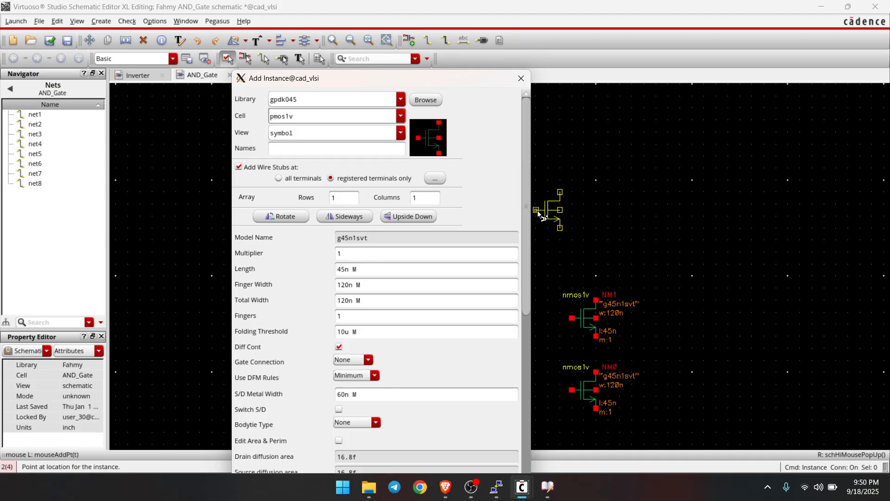
pyautogui.click(541, 198)
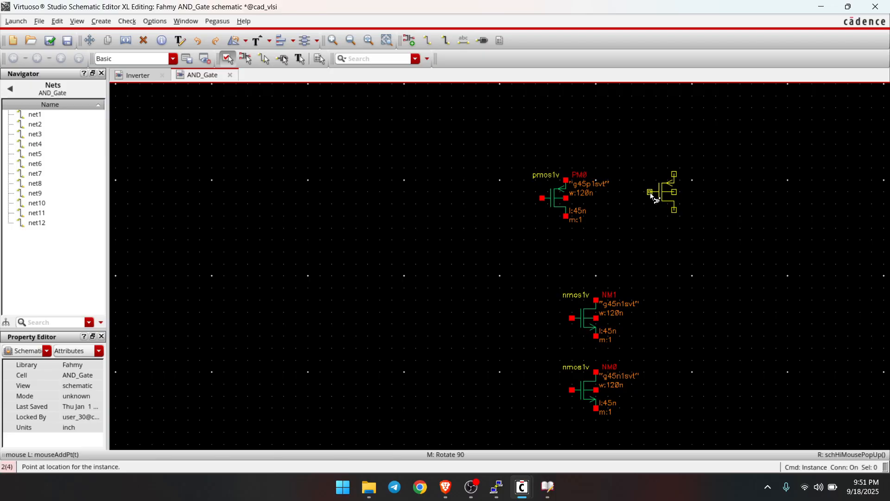
pyautogui.click(650, 198)
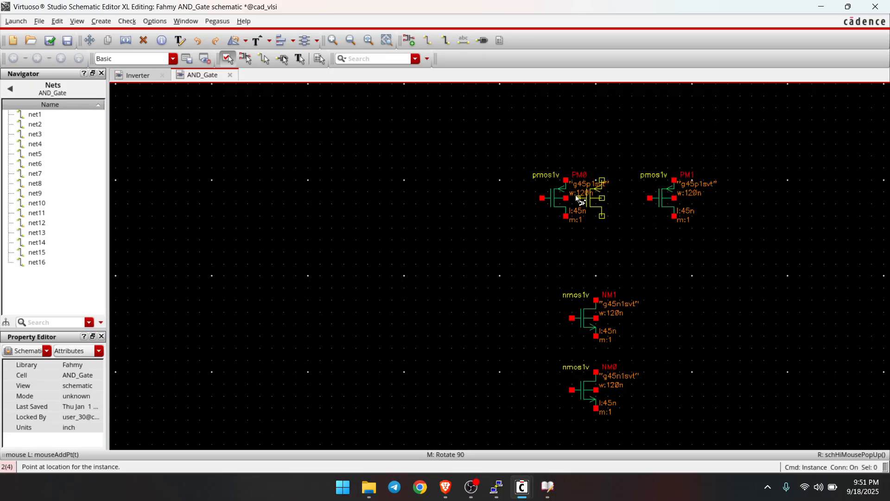
pyautogui.press('Escape')
pyautogui.moveTo(493, 133); pyautogui.dragTo(771, 243)
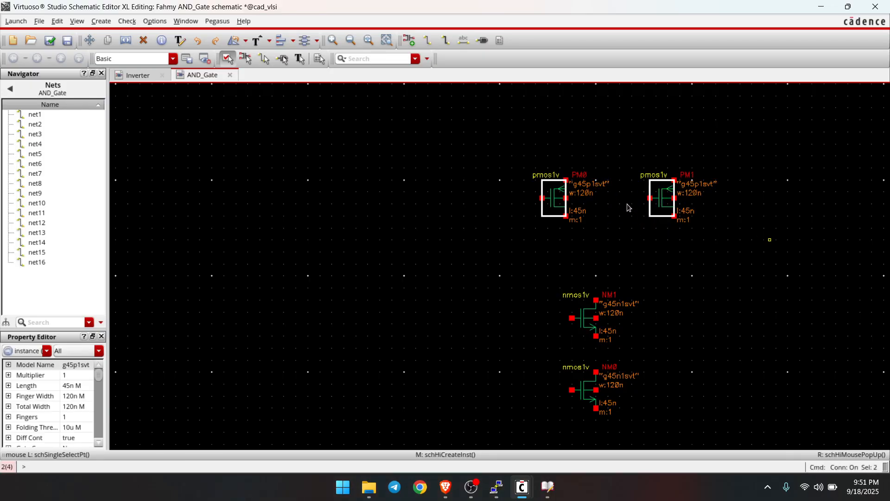
pyautogui.moveTo(550, 203); pyautogui.dragTo(520, 202)
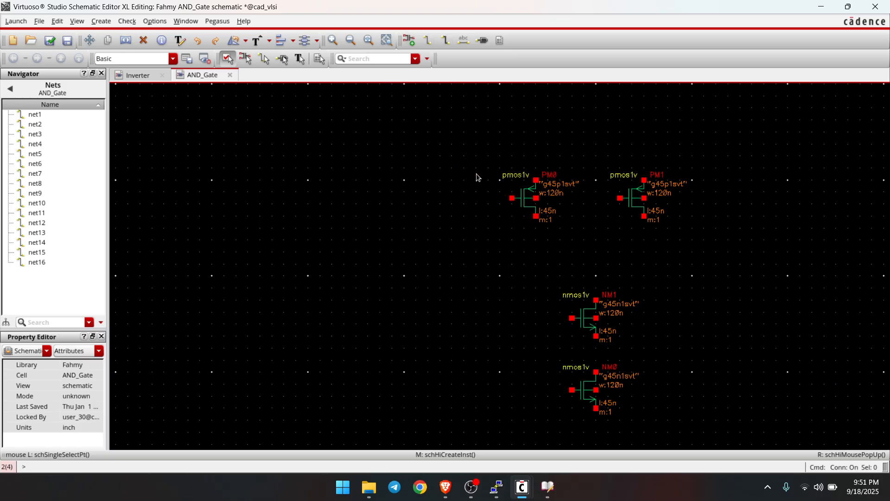
# Create input pins A, B, VDD and GND, placing VDD at the upper left of the transistors, A and B at mid-height and GND at the lower left
pyautogui.click(483, 41)
pyautogui.click(328, 100)
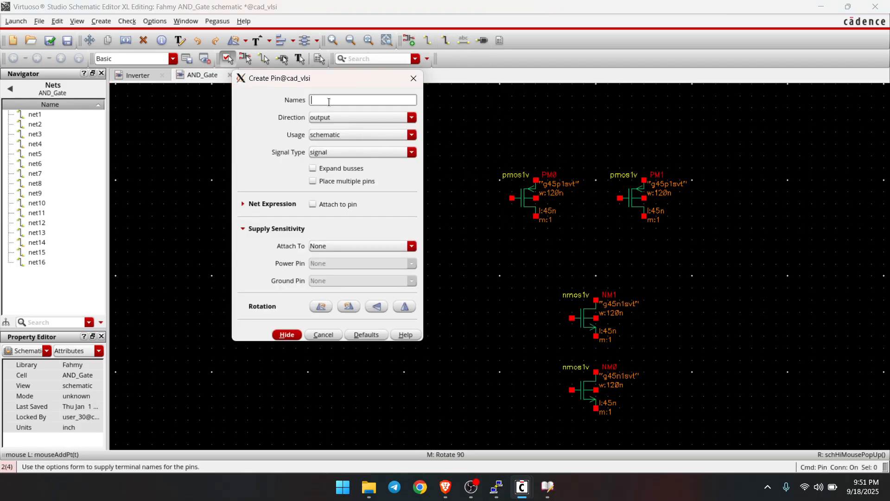
pyautogui.click(410, 119)
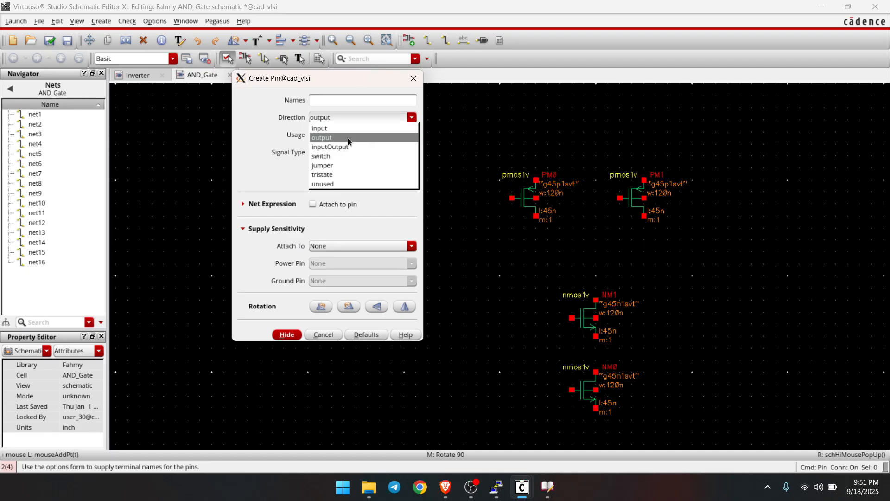
pyautogui.click(345, 139)
pyautogui.click(411, 122)
pyautogui.click(346, 124)
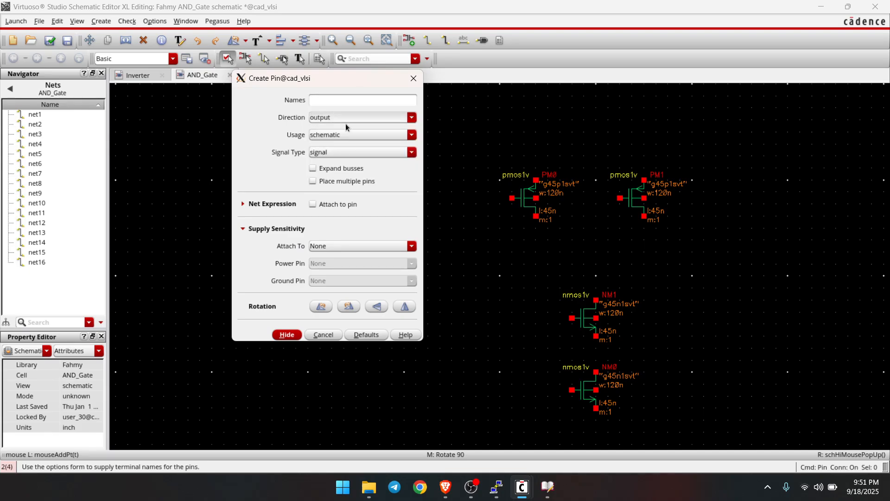
pyautogui.click(327, 101)
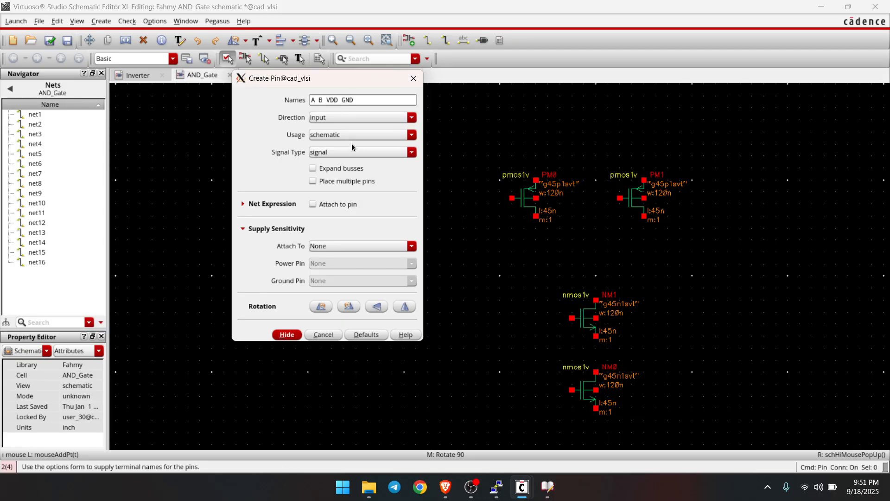
pyautogui.click(286, 334)
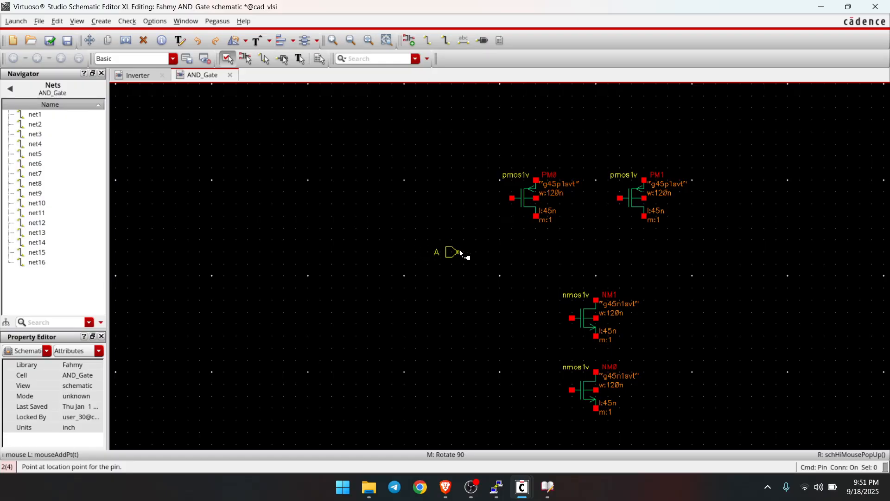
pyautogui.click(422, 278)
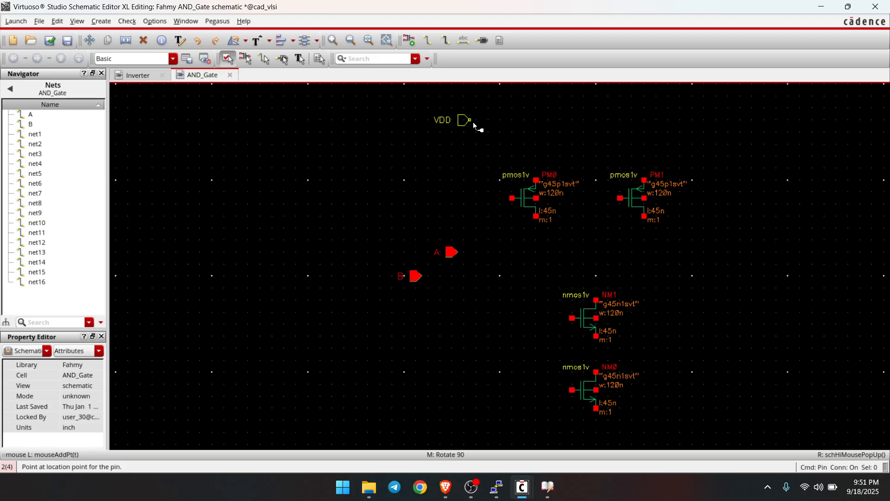
pyautogui.click(460, 133)
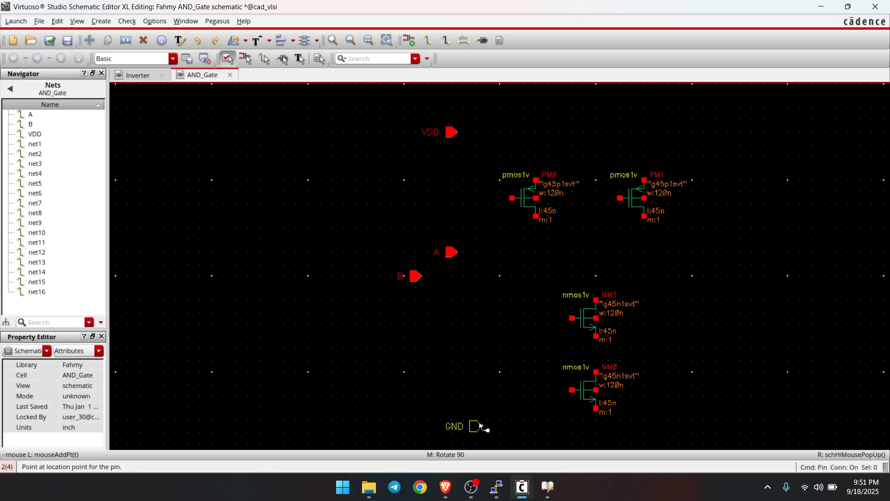
pyautogui.click(469, 426)
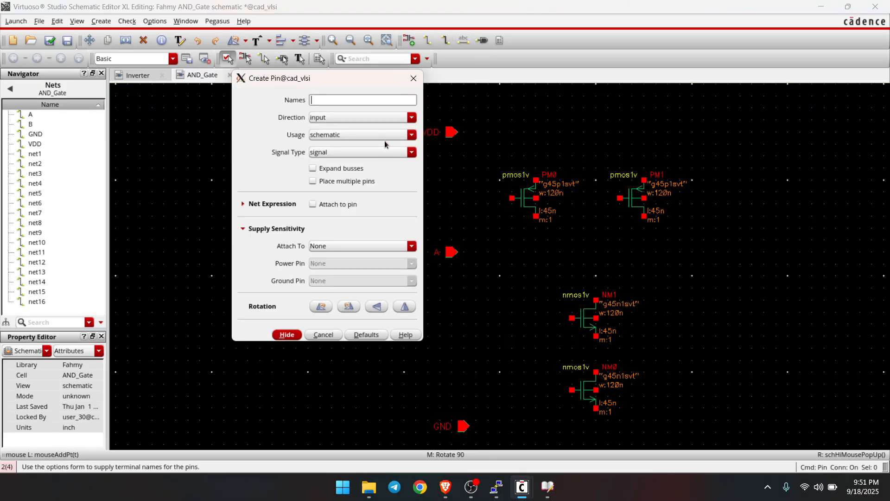
# Create an output pin Y and place it to the right of the transistors at mid-height
pyautogui.click(415, 119)
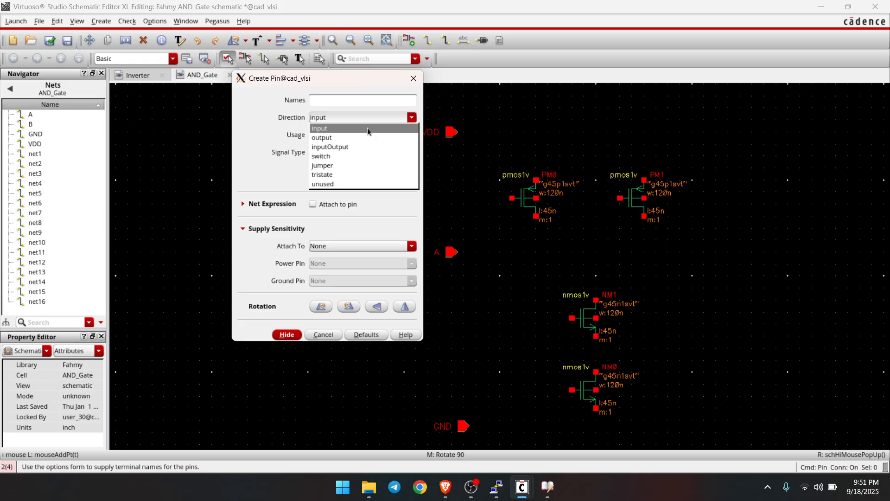
pyautogui.click(360, 138)
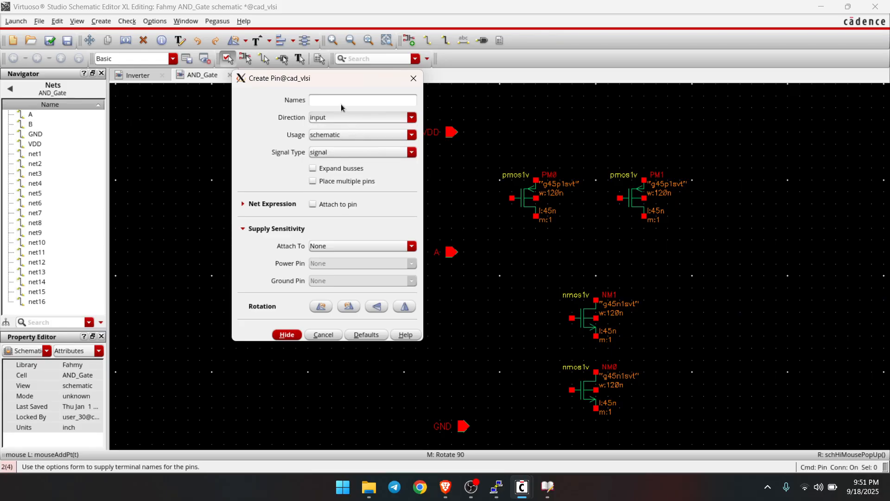
pyautogui.click(335, 102)
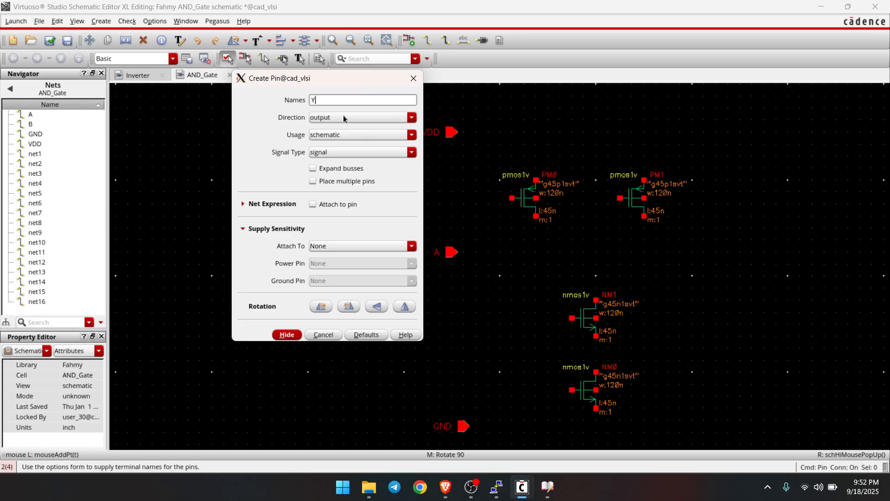
pyautogui.click(287, 334)
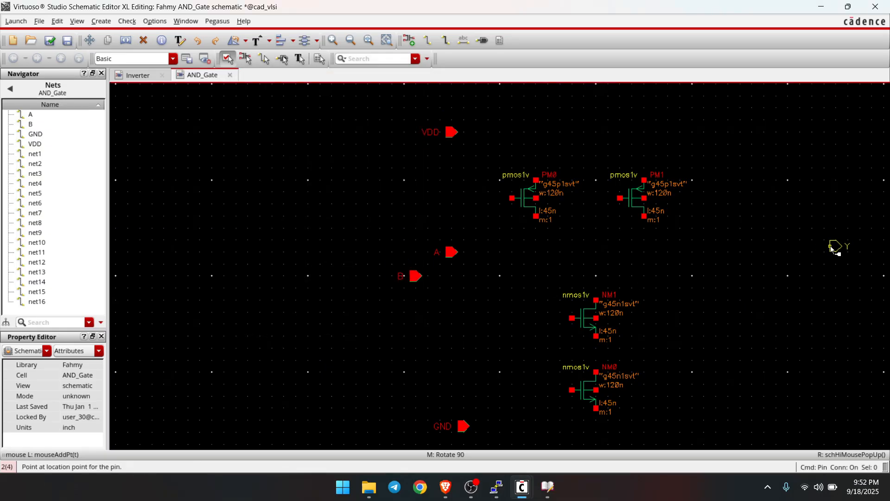
pyautogui.click(825, 257)
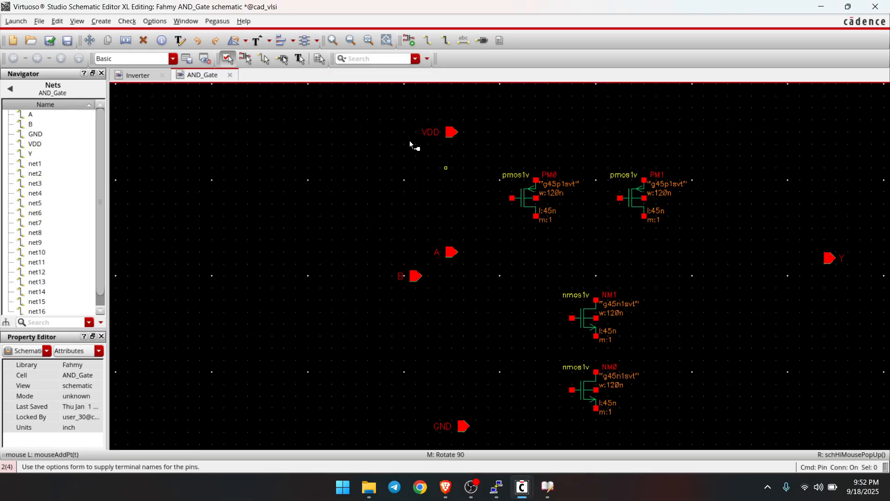
pyautogui.press('Escape')
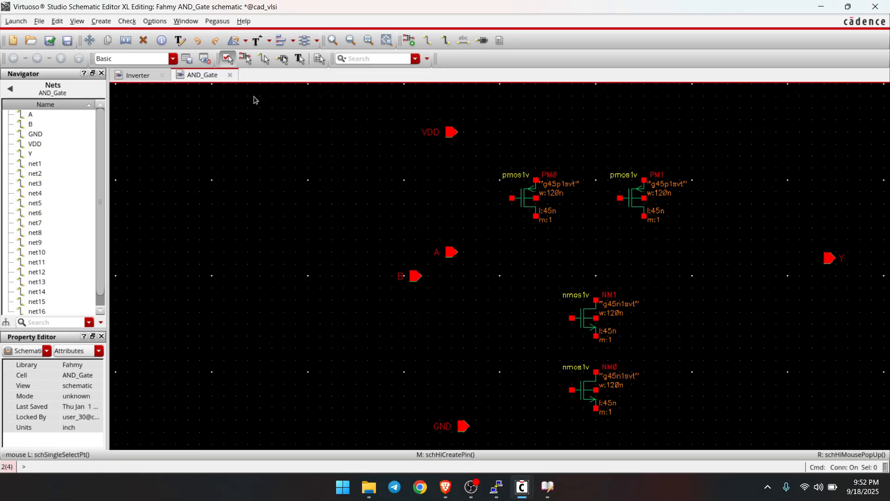
# Place an Inverter symbol from the custom library between the transistors and pin Y, and shift both the pin and the inverter slightly right
pyautogui.click(103, 22)
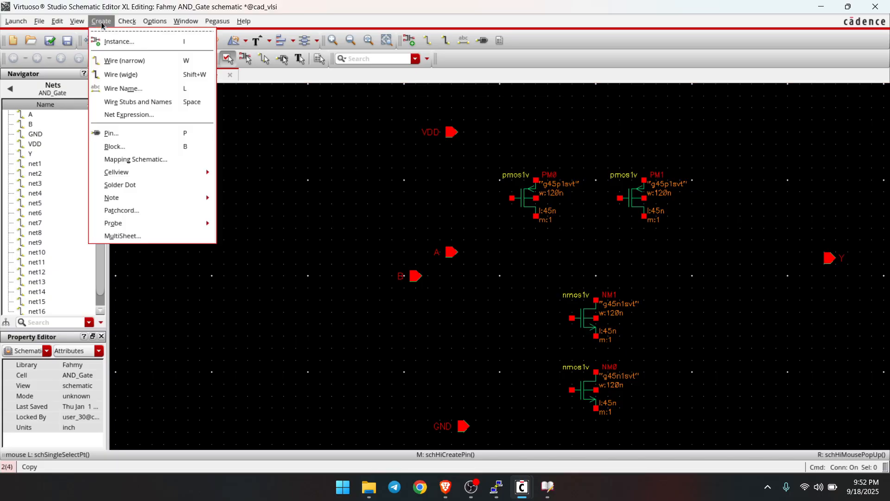
pyautogui.click(116, 42)
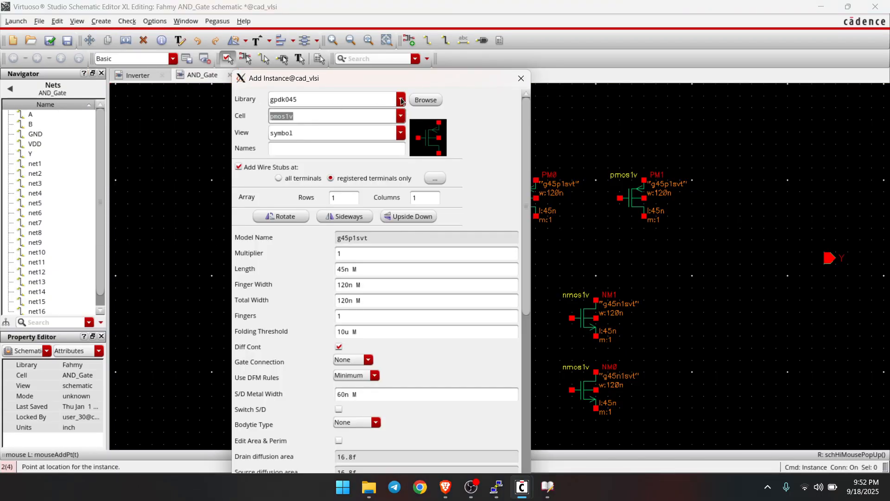
pyautogui.click(401, 100)
pyautogui.click(307, 112)
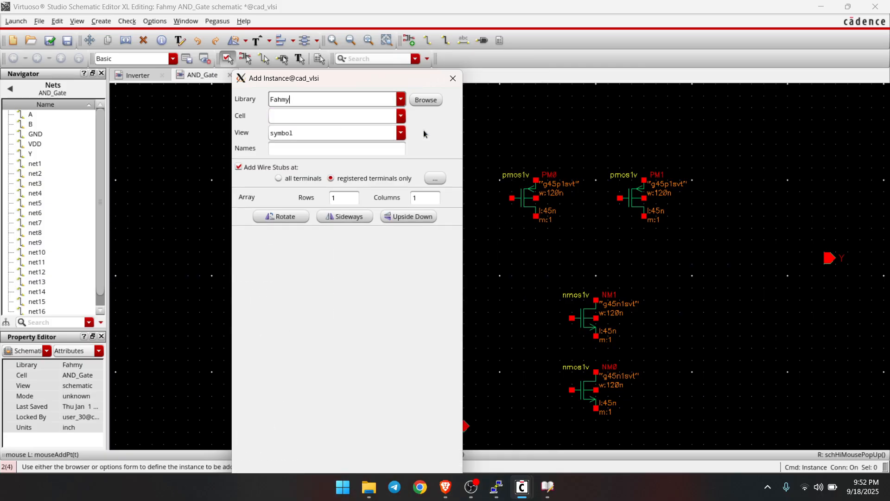
pyautogui.click(402, 116)
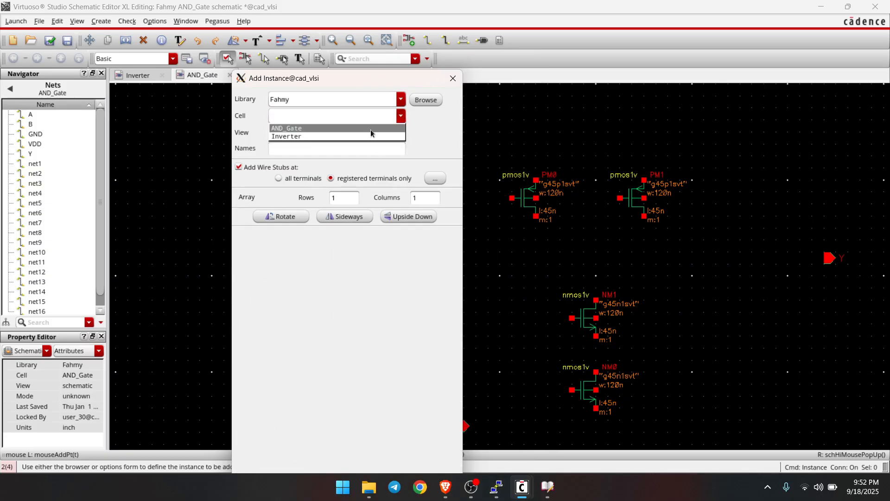
pyautogui.click(338, 135)
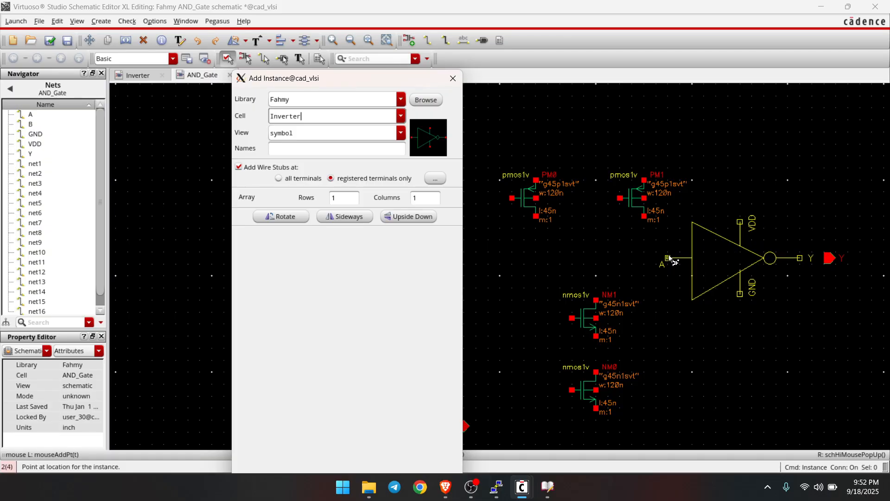
pyautogui.click(670, 259)
pyautogui.press('Escape')
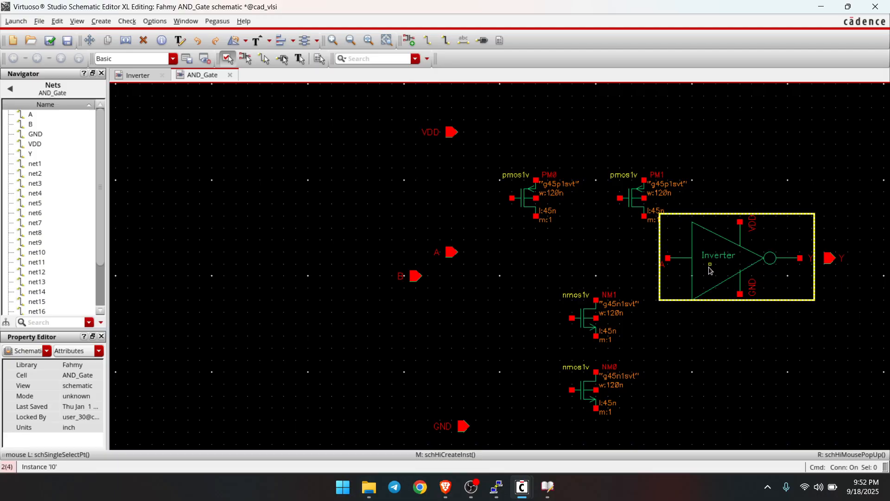
pyautogui.moveTo(829, 261); pyautogui.dragTo(843, 262)
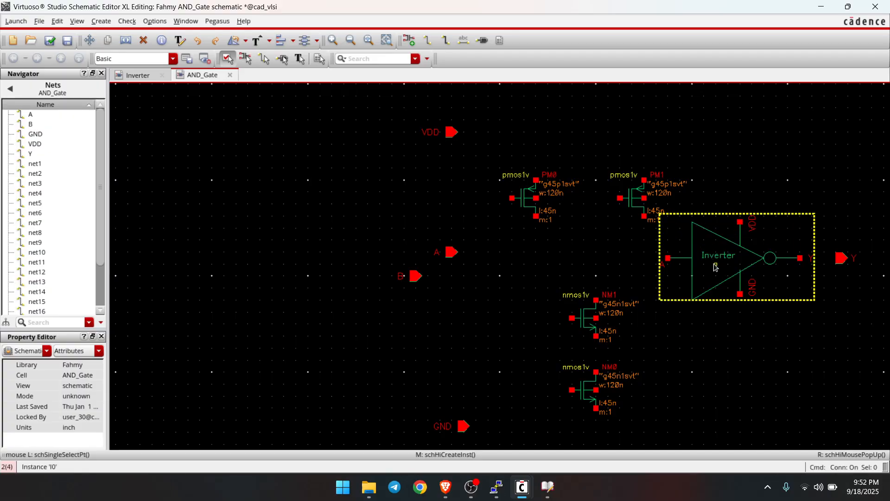
pyautogui.moveTo(718, 264); pyautogui.dragTo(730, 262)
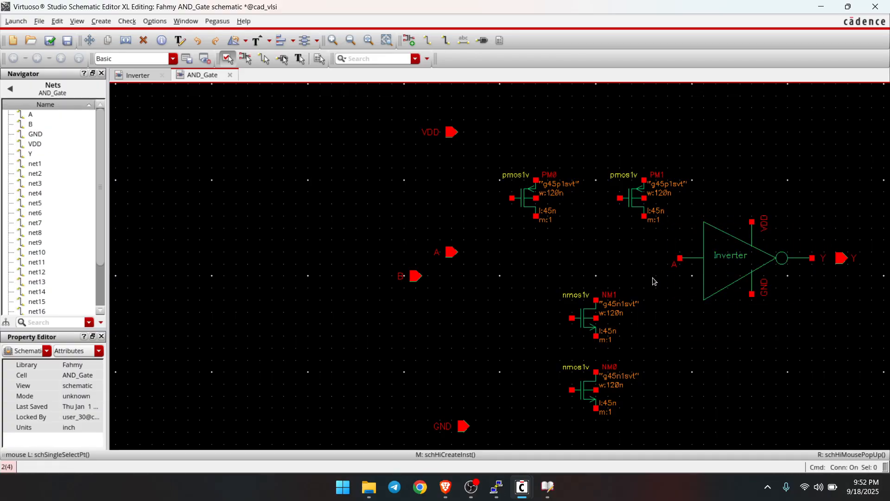
# Wire the VDD pin to the source terminals of both PMOS transistors along a shared horizontal rail
pyautogui.click(429, 41)
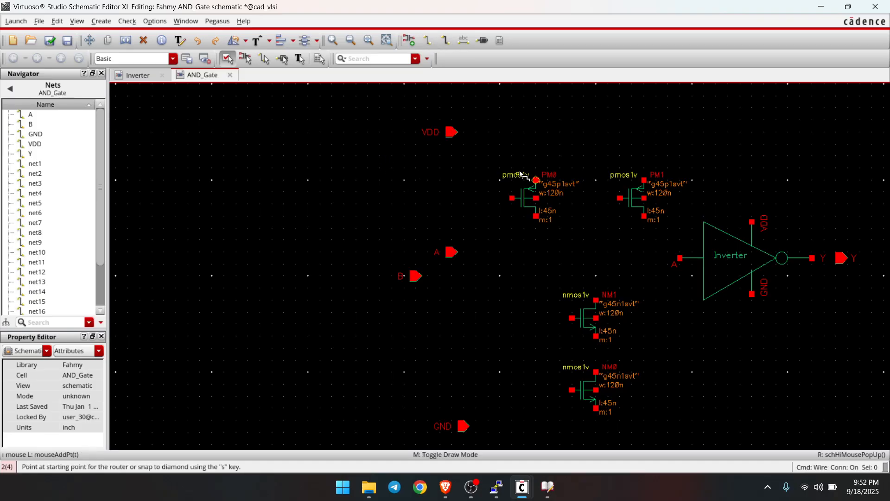
pyautogui.click(452, 133)
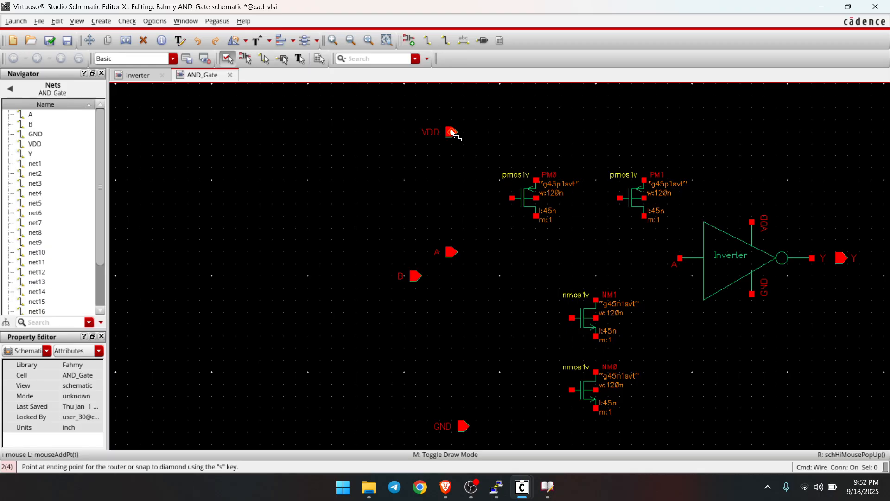
pyautogui.click(537, 132)
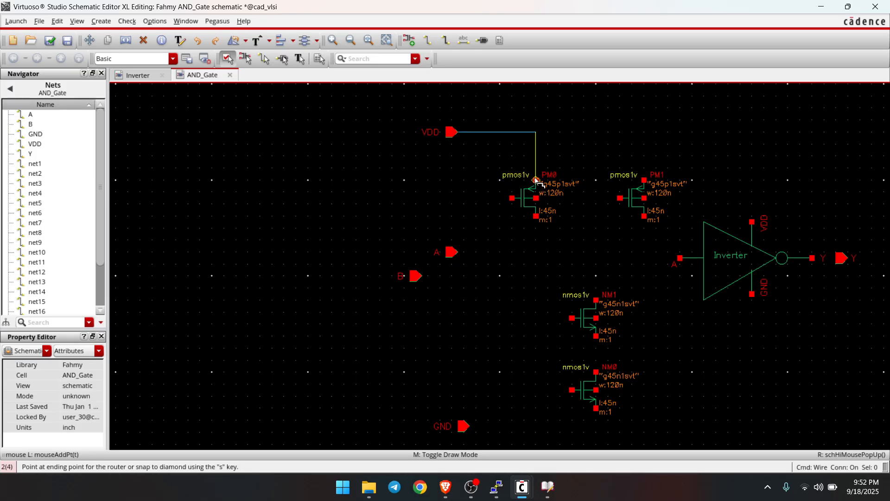
pyautogui.click(536, 180)
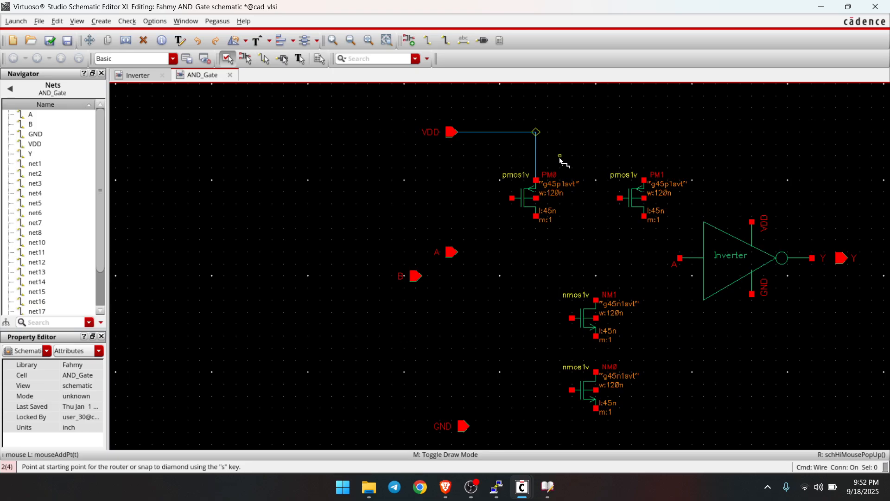
pyautogui.click(537, 133)
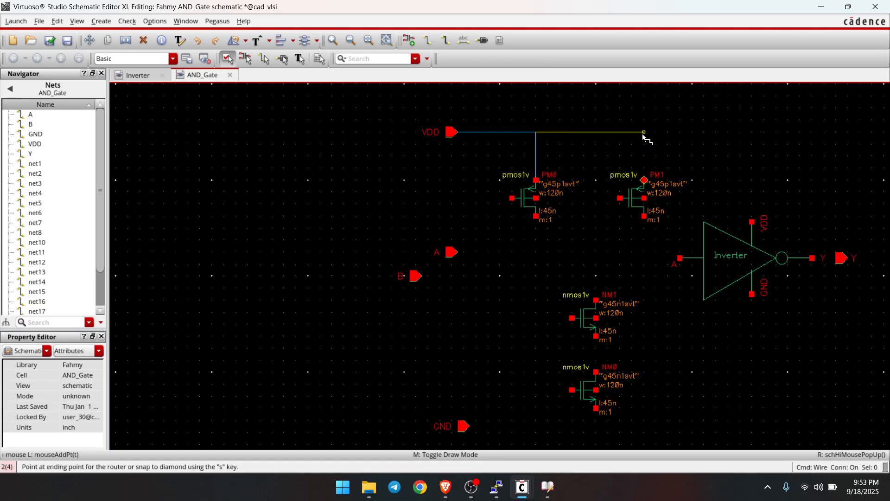
pyautogui.click(644, 180)
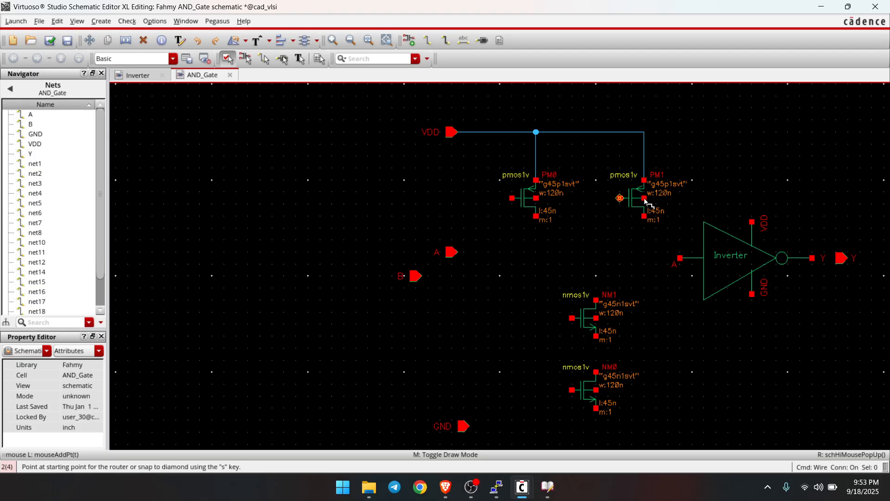
# Wire each PMOS transistor's body terminal to its own source terminal
pyautogui.click(645, 198)
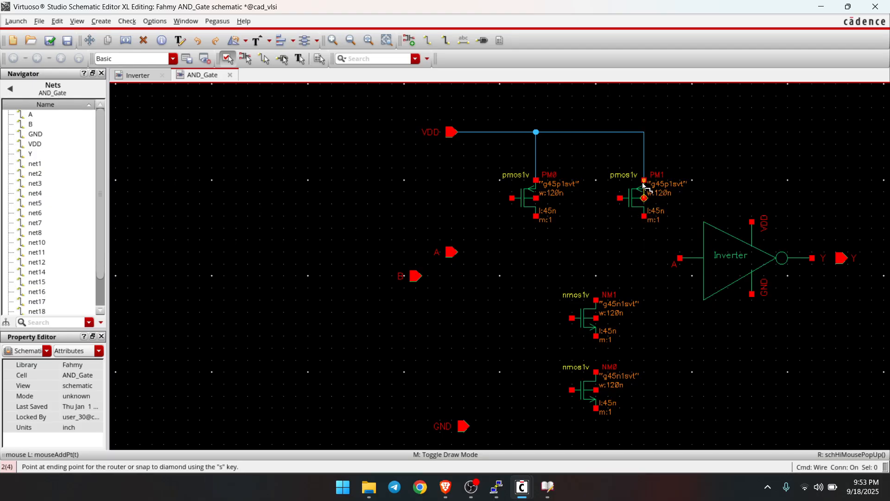
pyautogui.click(645, 181)
pyautogui.click(536, 199)
pyautogui.click(537, 181)
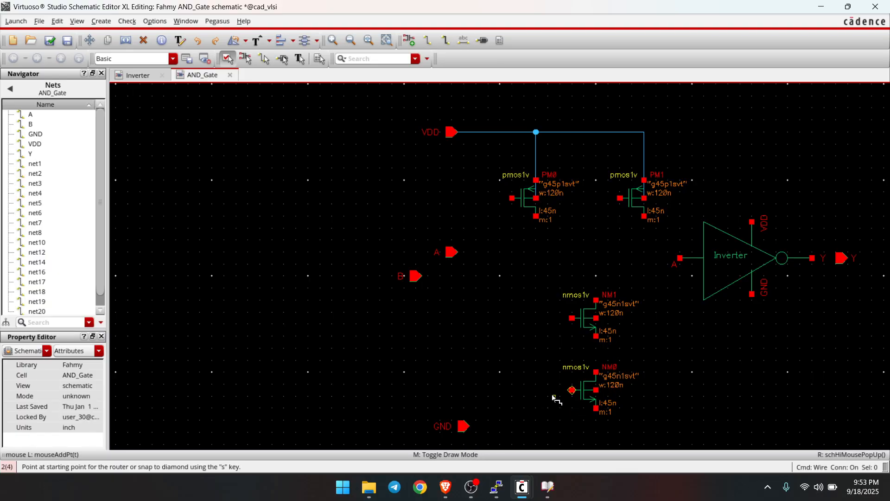
# Wire the two PMOS drains together below the transistors and connect that net to the upper NMOS drain
pyautogui.click(544, 214)
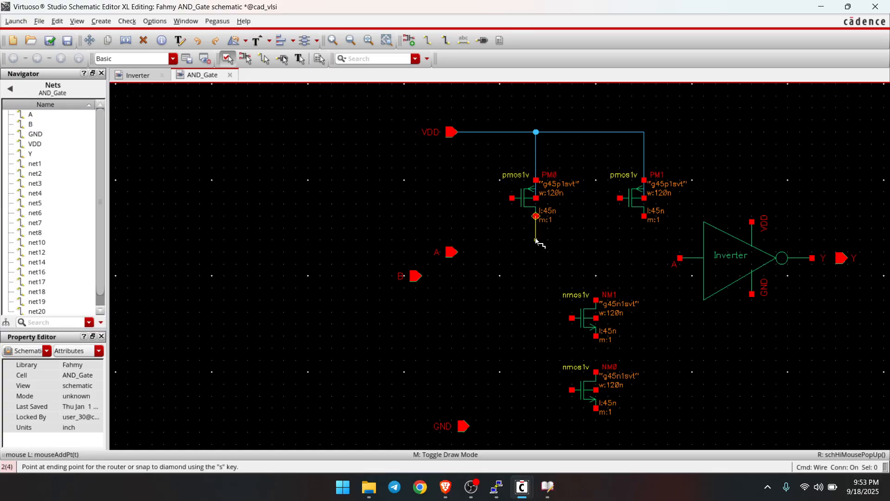
pyautogui.click(644, 216)
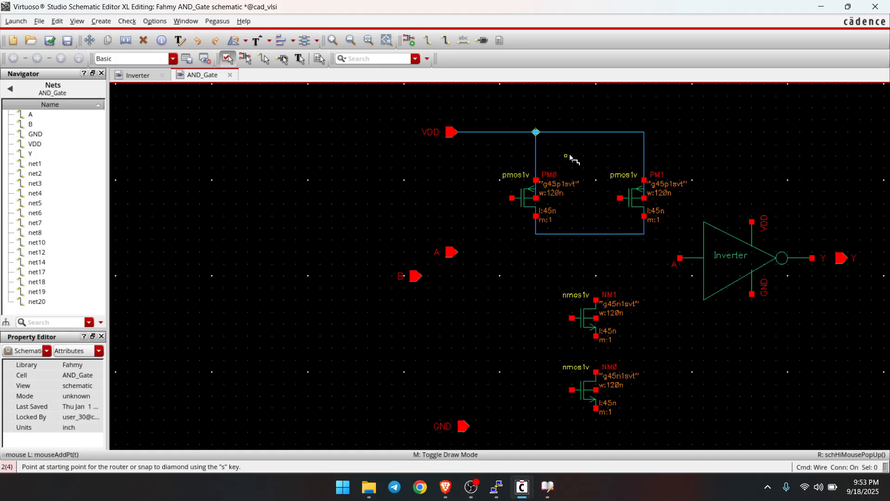
pyautogui.click(596, 301)
pyautogui.click(596, 234)
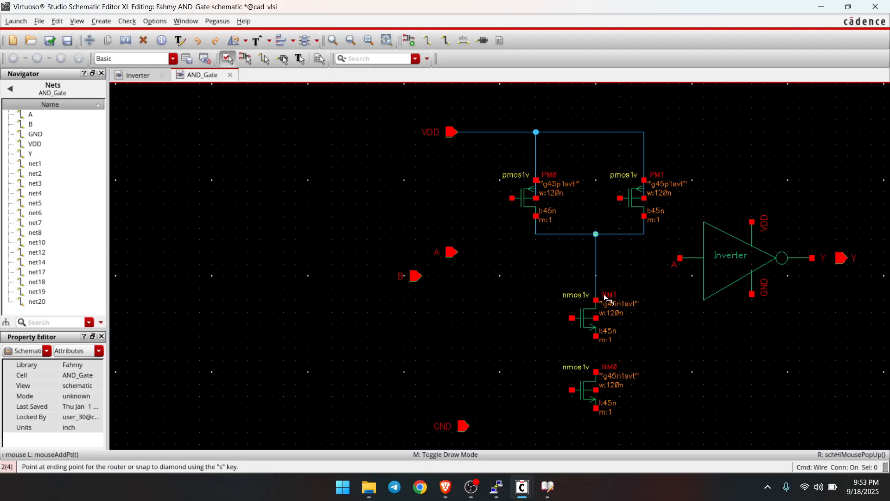
pyautogui.click(597, 337)
pyautogui.click(597, 372)
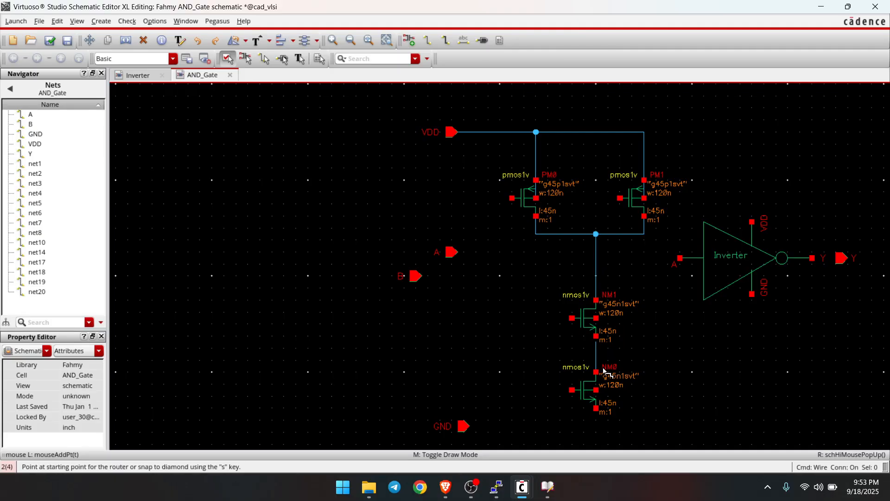
pyautogui.click(204, 43)
# Wire the upper NMOS source to the lower NMOS drain, and the GND pin to the lower NMOS source
pyautogui.click(597, 338)
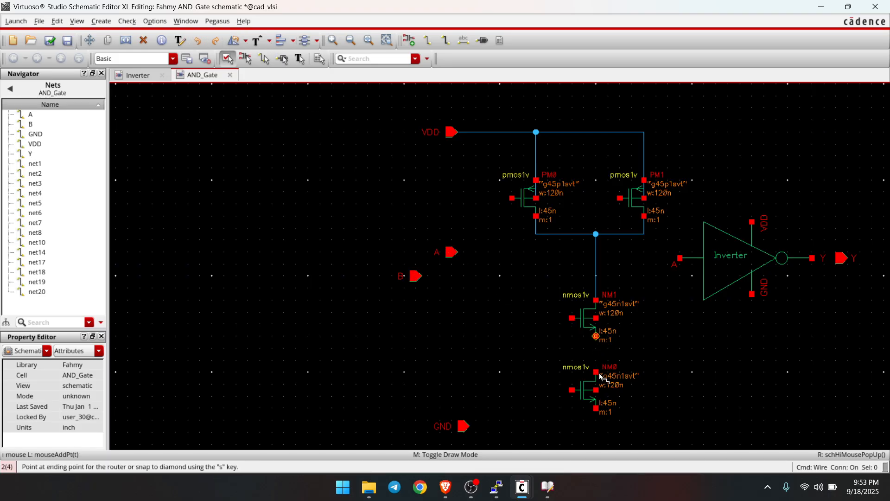
pyautogui.click(597, 372)
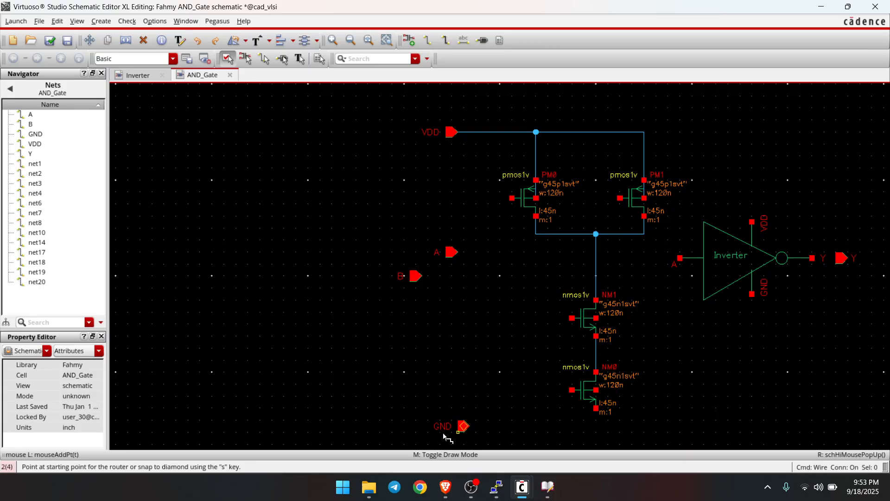
pyautogui.click(469, 423)
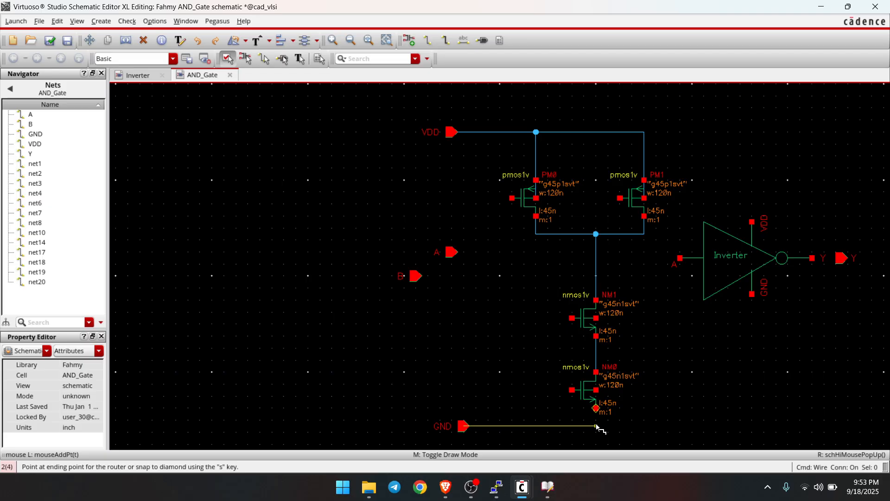
pyautogui.click(596, 409)
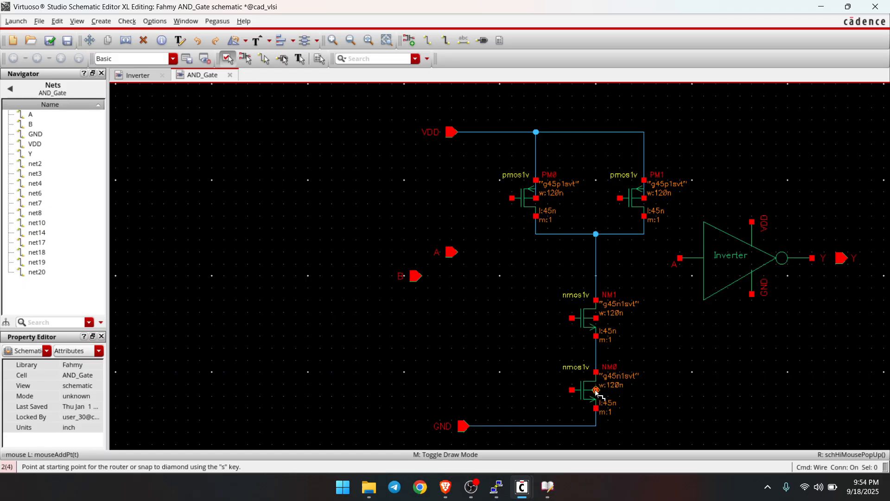
# Wire the body terminals of both NMOS transistors to the GND net along a vertical line beside them
pyautogui.click(597, 391)
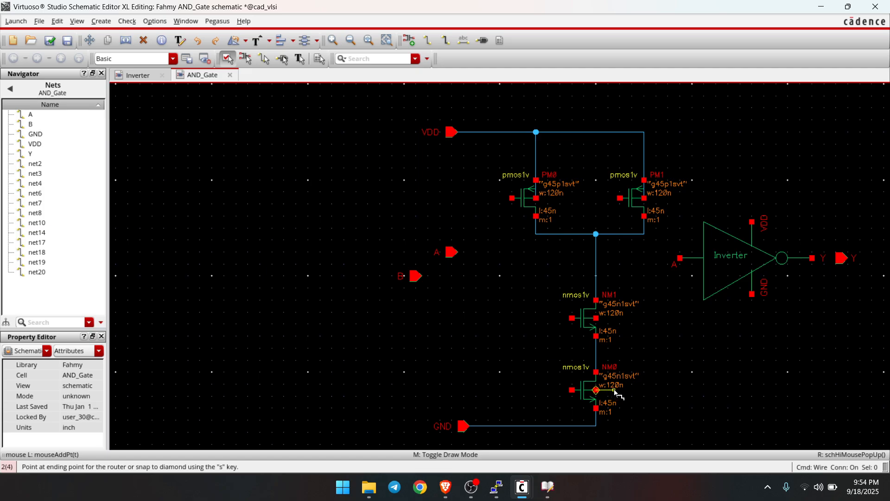
pyautogui.click(596, 425)
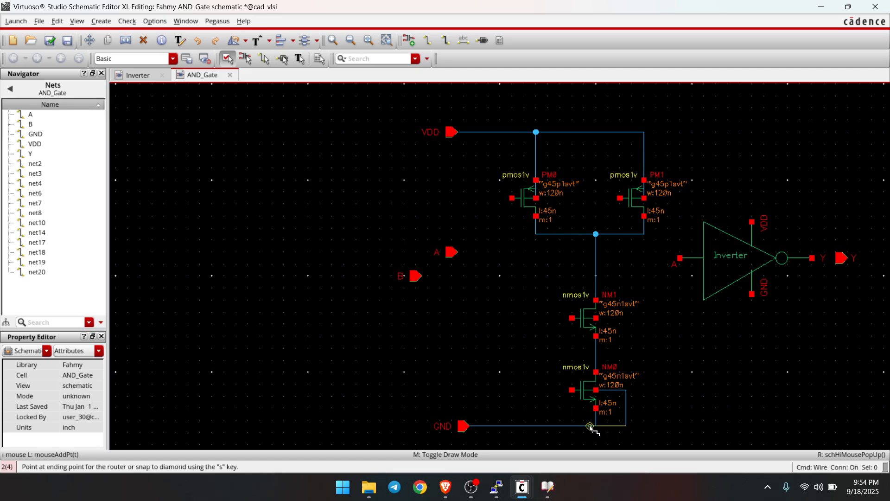
pyautogui.click(597, 319)
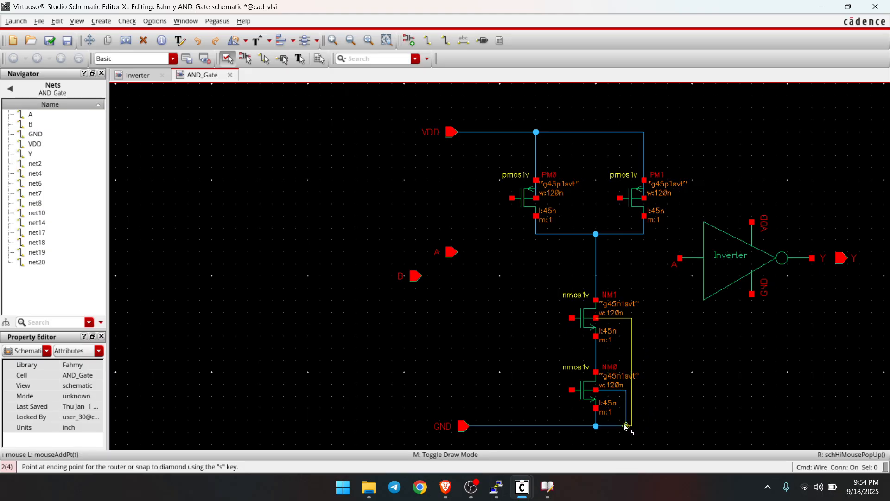
pyautogui.click(626, 390)
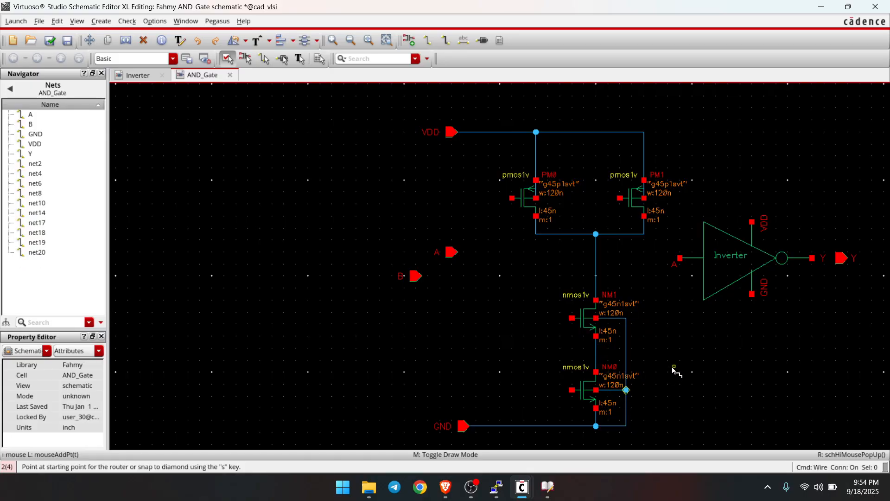
# Wire the Inverter's GND and VDD terminals to the matching rails and its input A to the NAND output net
pyautogui.click(752, 302)
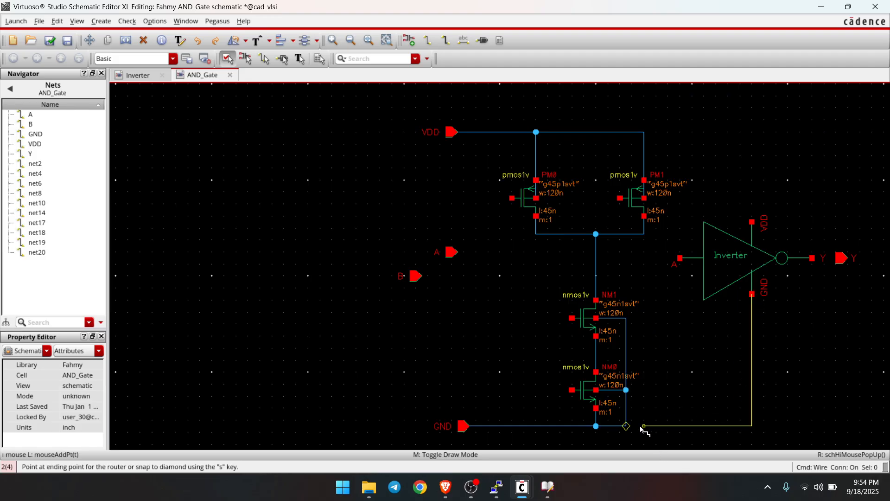
pyautogui.click(626, 426)
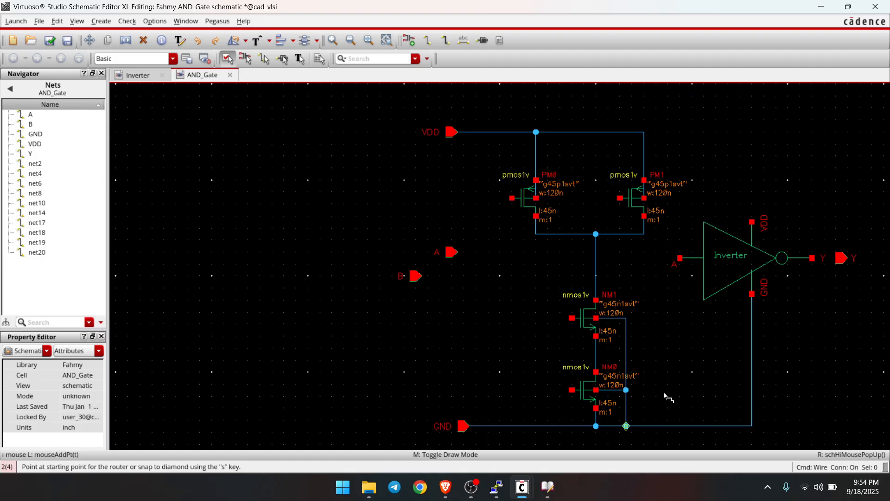
pyautogui.click(596, 258)
pyautogui.click(680, 258)
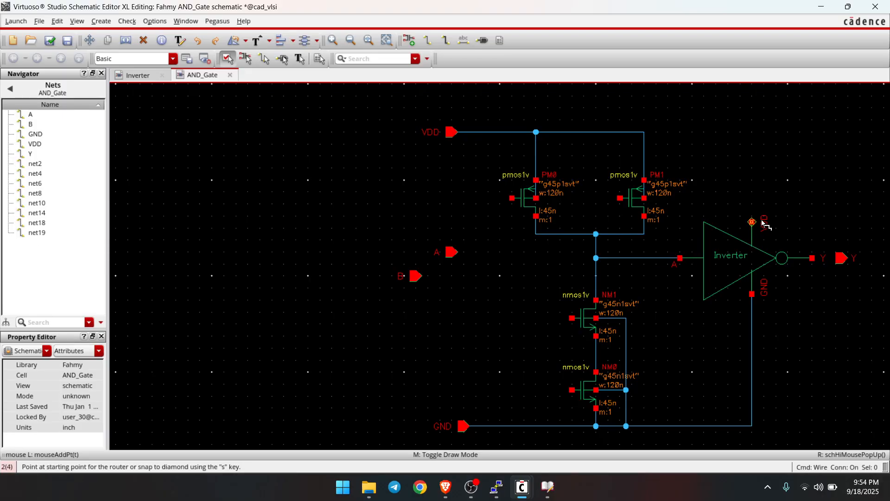
pyautogui.click(752, 222)
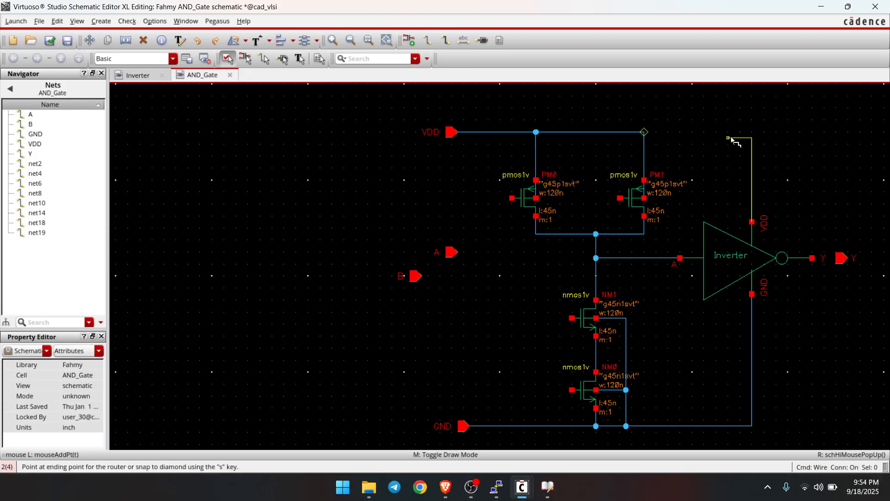
pyautogui.click(645, 133)
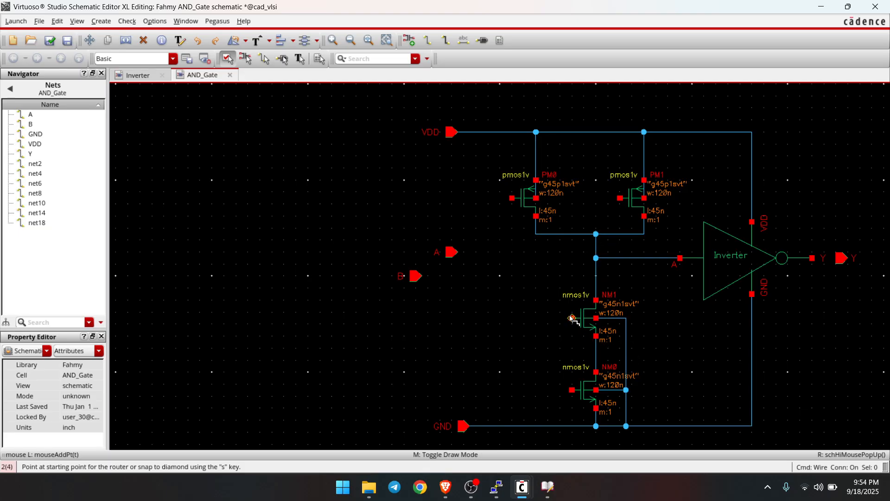
# Start a wire from input pin A
pyautogui.click(454, 256)
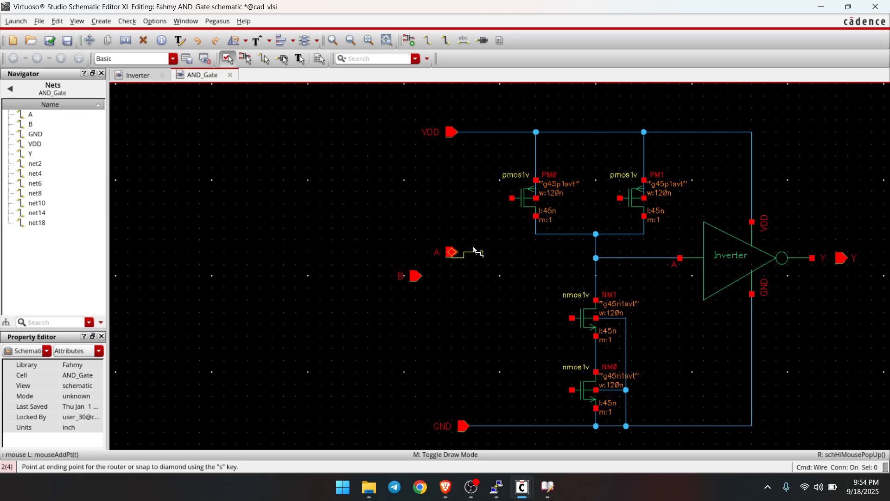
pyautogui.press('Escape')
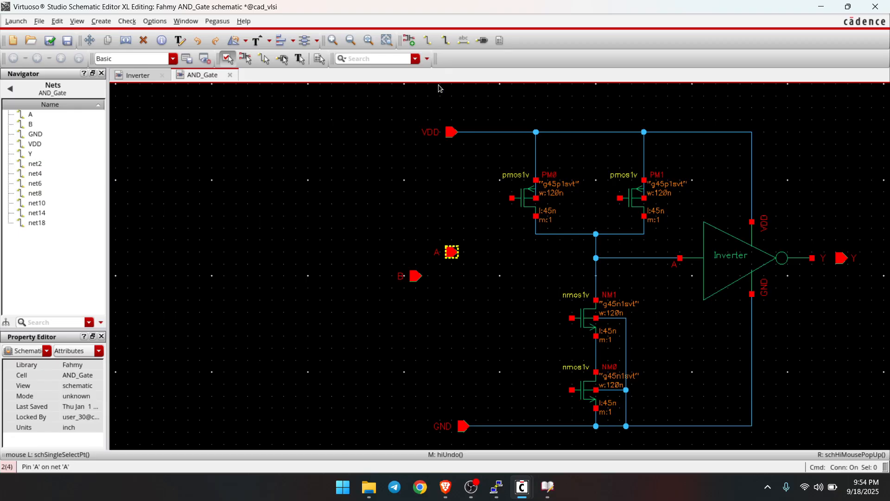
pyautogui.click(427, 41)
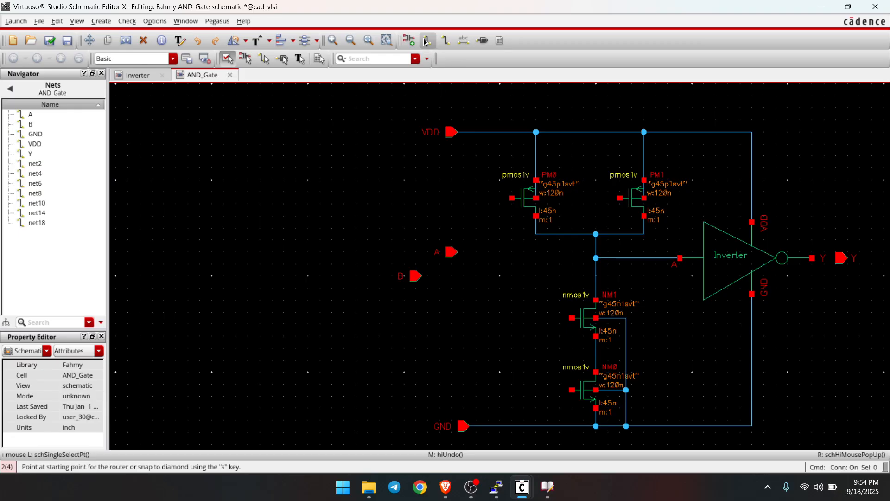
pyautogui.click(451, 252)
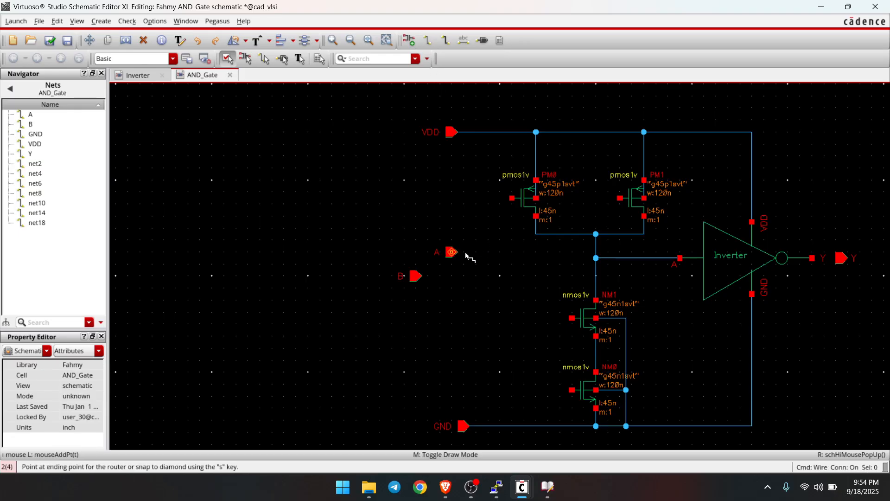
# Wire input pin A to the gates of PMOS PM0 and NMOS NM1
pyautogui.click(512, 198)
pyautogui.click(488, 253)
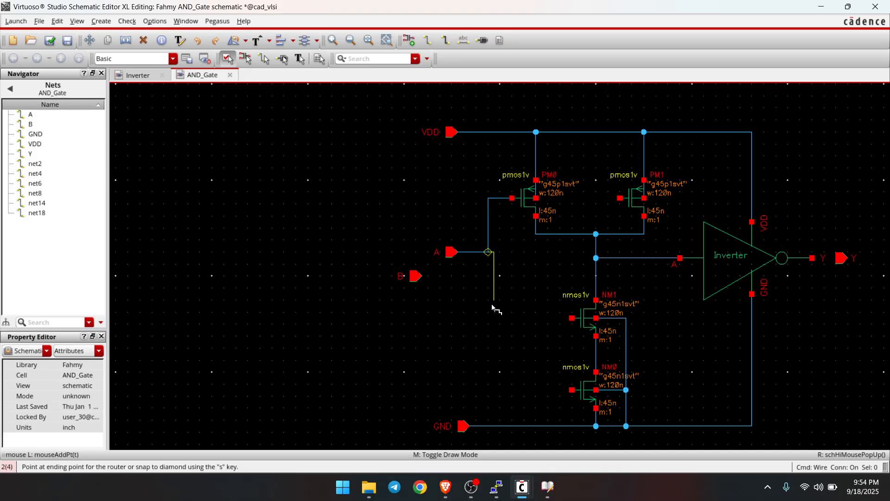
pyautogui.click(572, 318)
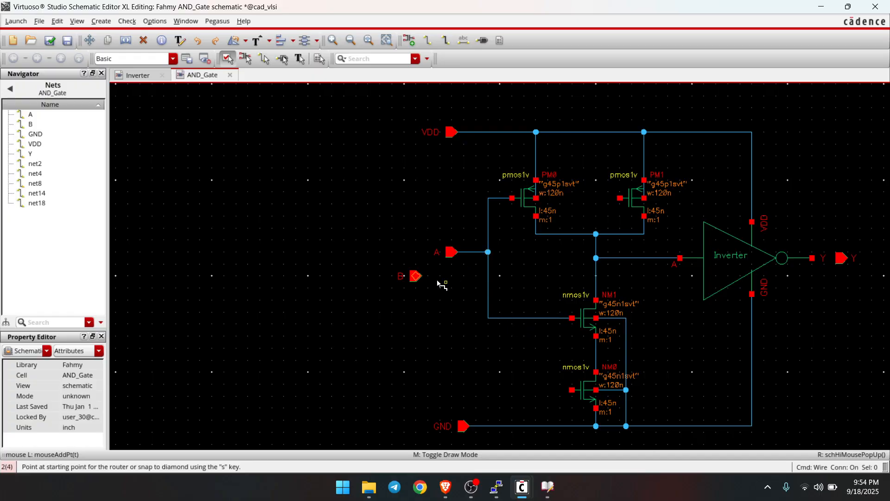
# Wire input pin B to the gates of PMOS PM1 and NMOS NM0
pyautogui.click(416, 276)
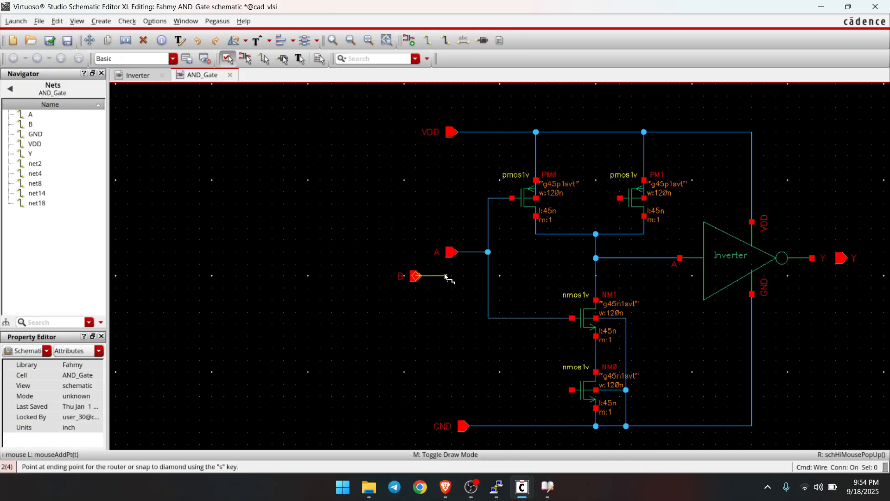
pyautogui.click(559, 277)
pyautogui.click(621, 199)
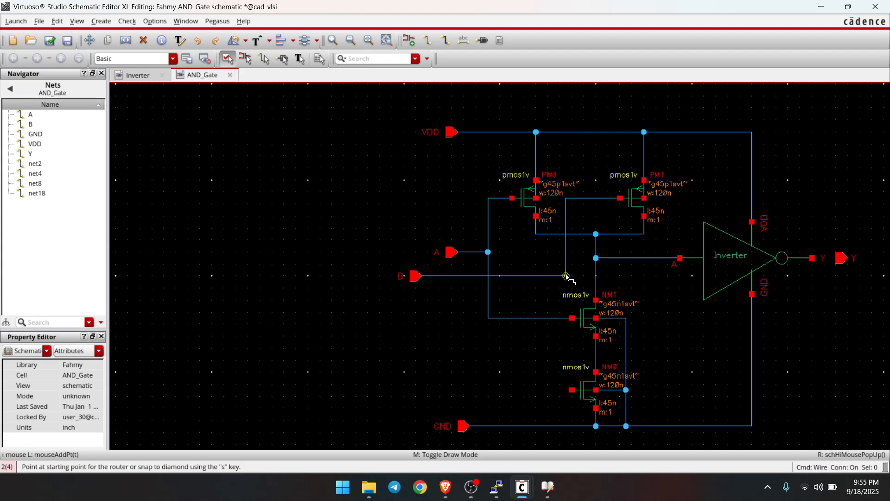
pyautogui.click(566, 276)
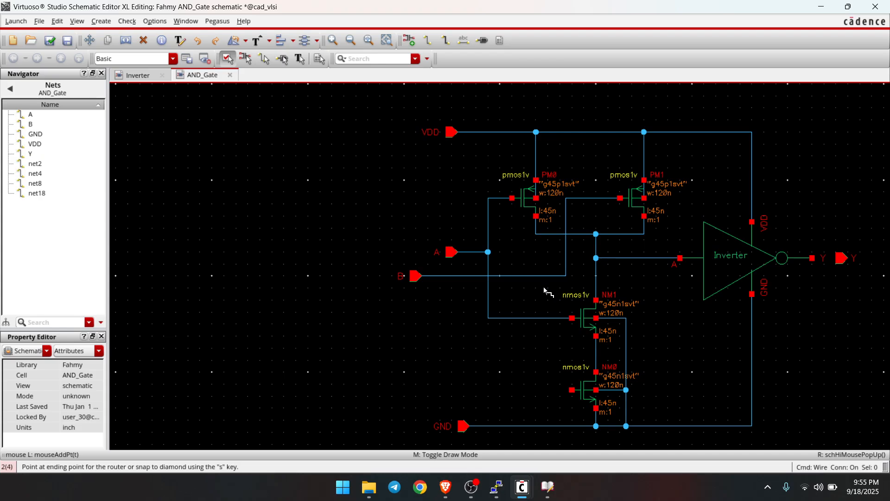
pyautogui.click(573, 391)
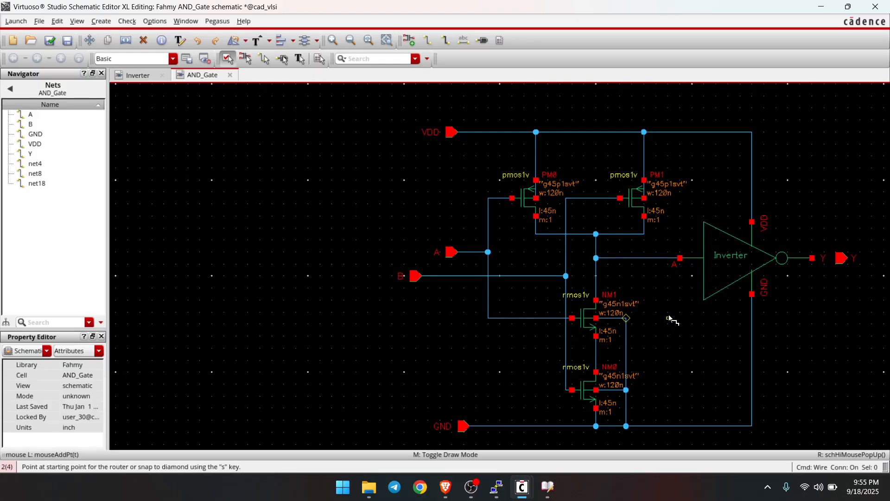
# Wire the inverter's output to output pin Y, and check and save the schematic
pyautogui.click(813, 258)
pyautogui.click(840, 258)
pyautogui.press('Escape')
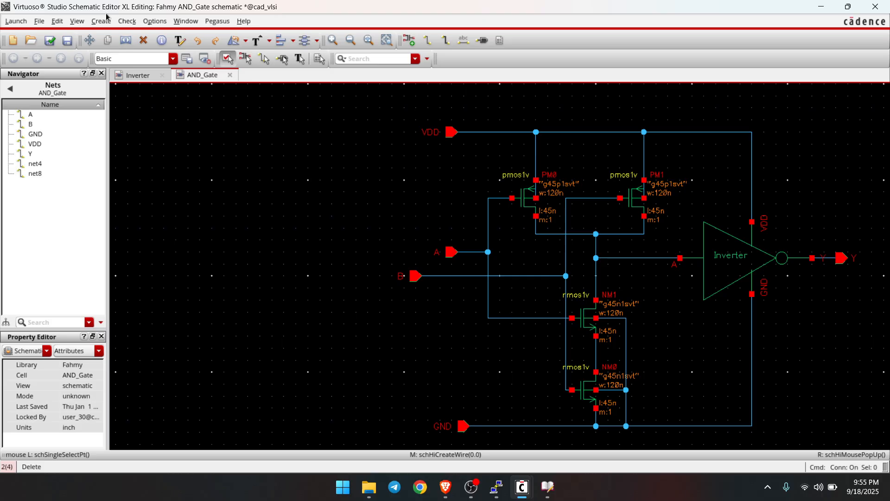
pyautogui.click(50, 41)
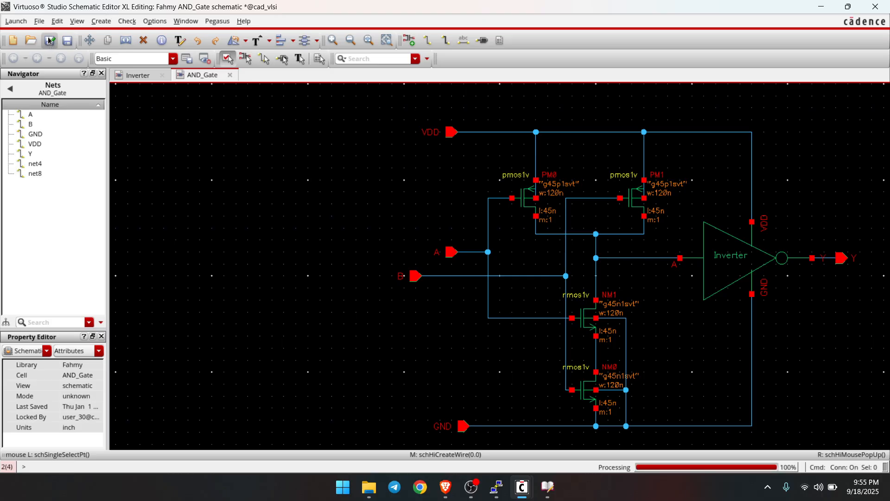
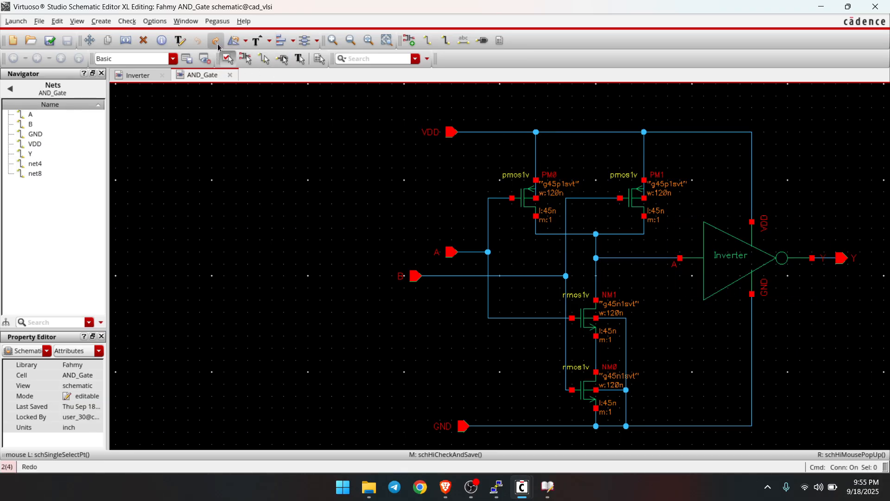
# Delete the wire between the inverter output and pin Y, run check and save, and dismiss the check dialog
pyautogui.press('Delete')
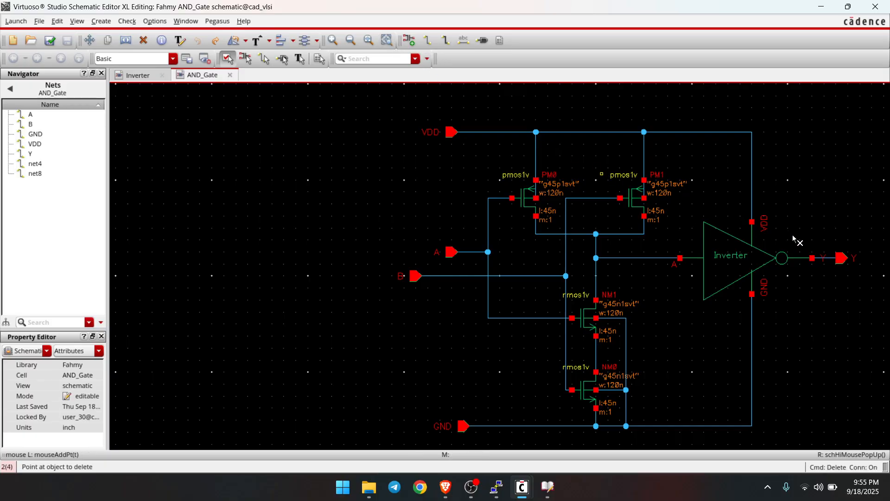
pyautogui.click(828, 258)
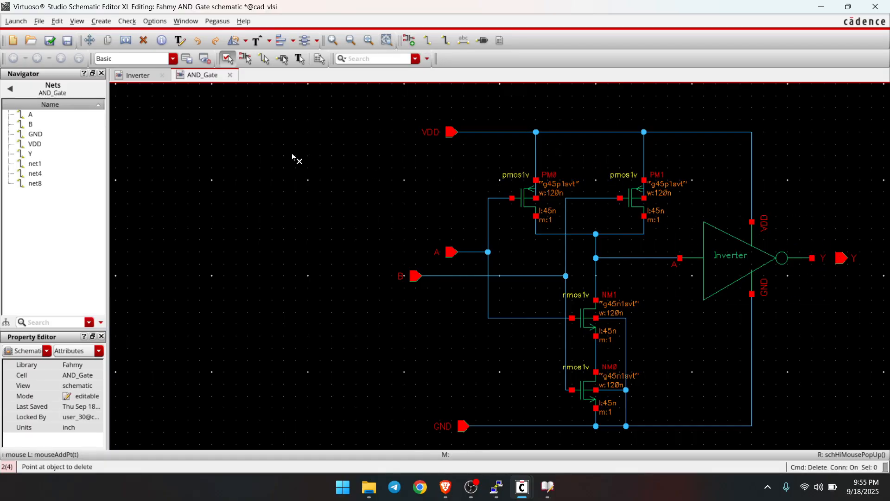
pyautogui.press('Escape')
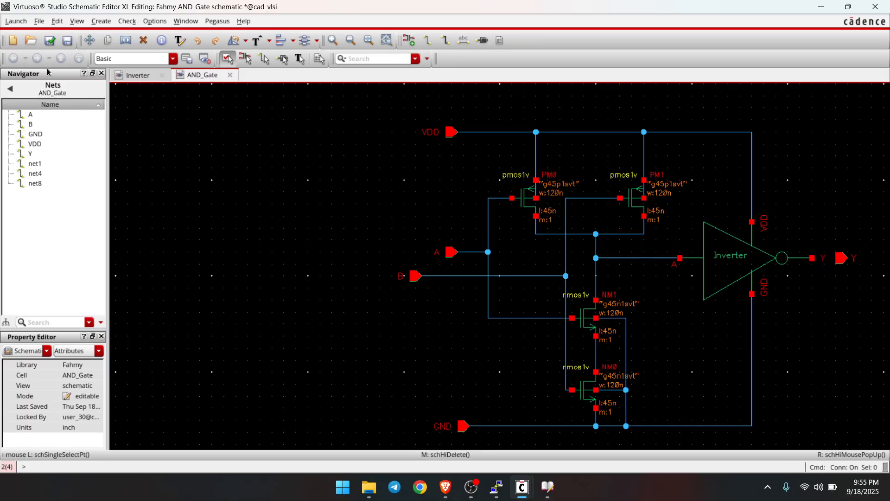
pyautogui.click(50, 40)
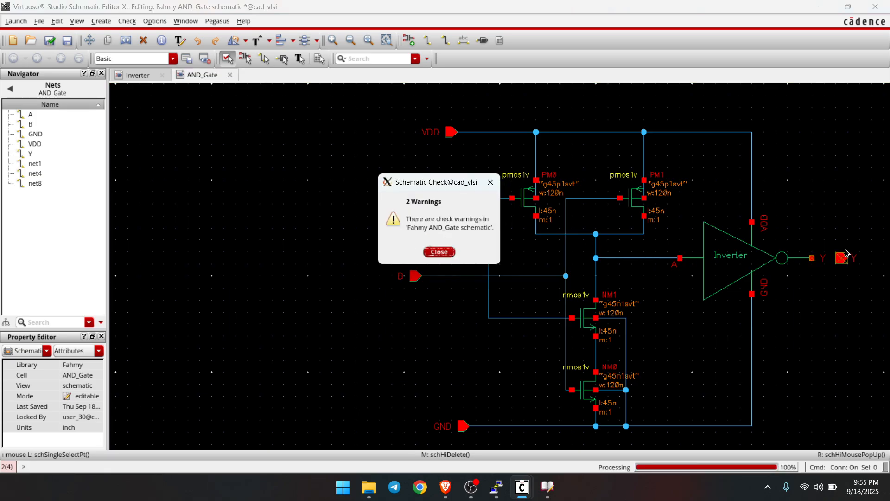
pyautogui.click(440, 252)
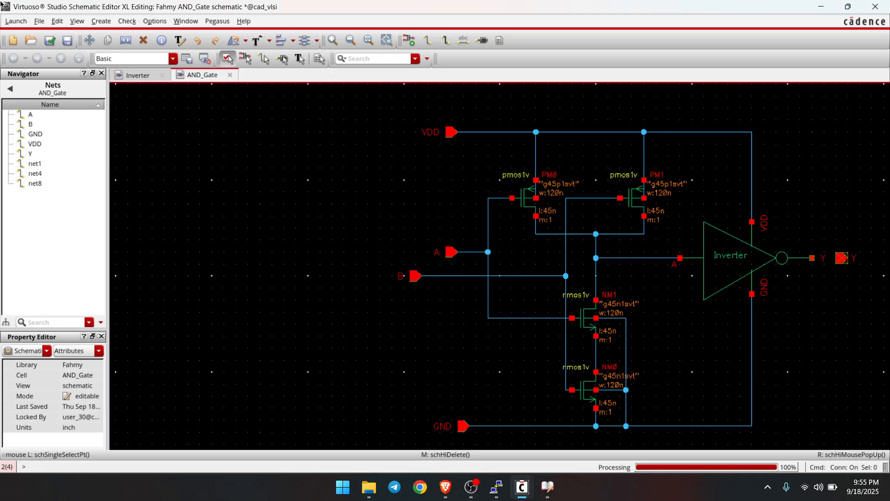
# Redraw the wire from the inverter output to pin Y, and check and save the schematic again
pyautogui.click(428, 40)
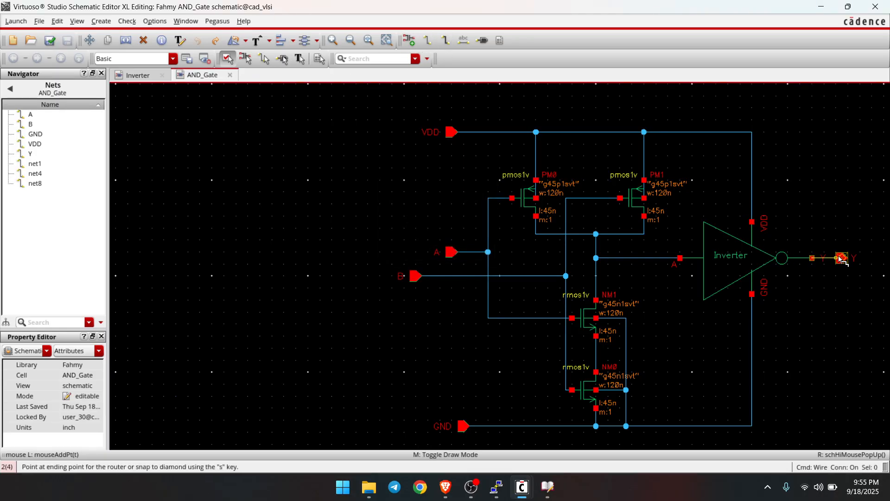
pyautogui.press('Escape')
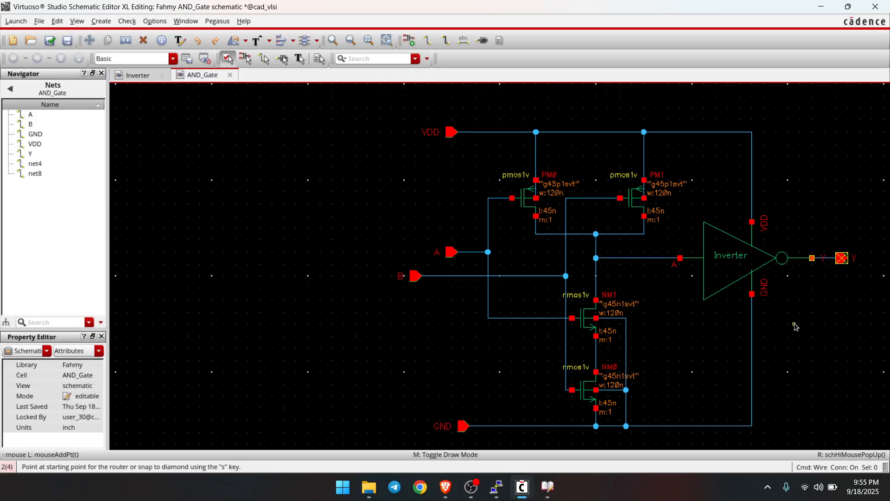
pyautogui.click(50, 40)
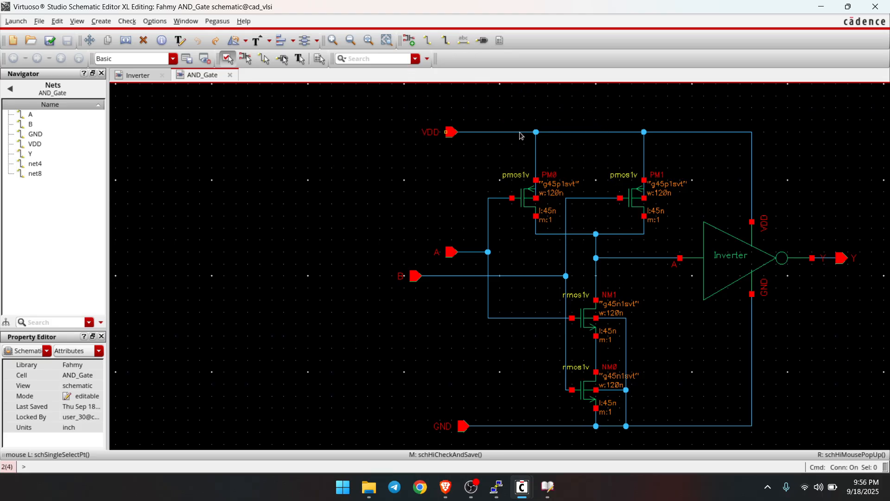
# Delete the two vertical wires joining the VDD line to the sources of PM0 and PM1
pyautogui.press('Delete')
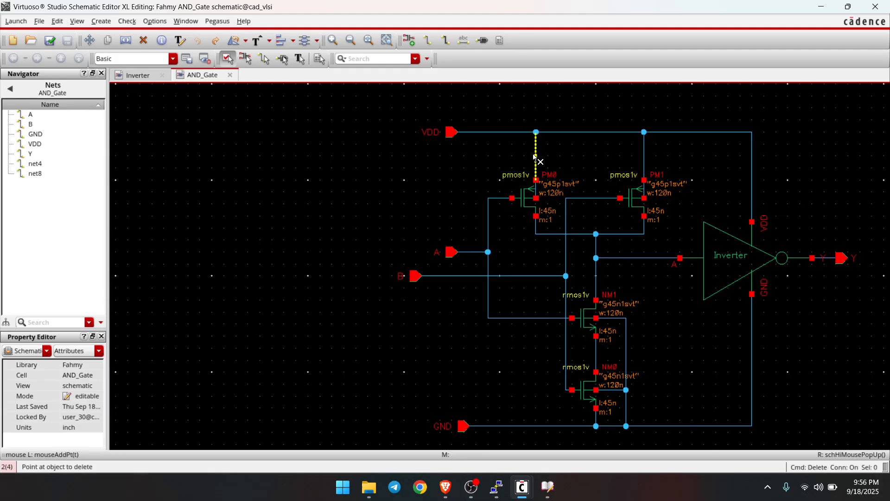
pyautogui.click(537, 148)
pyautogui.click(645, 153)
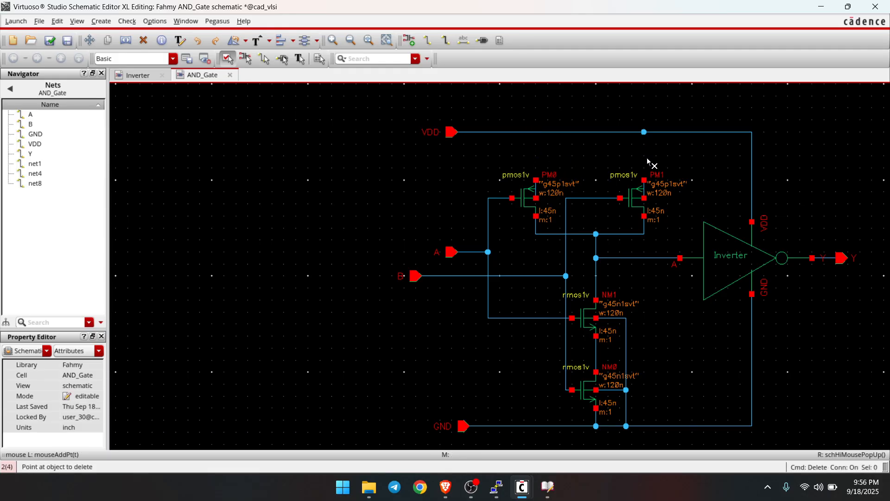
pyautogui.press('Escape')
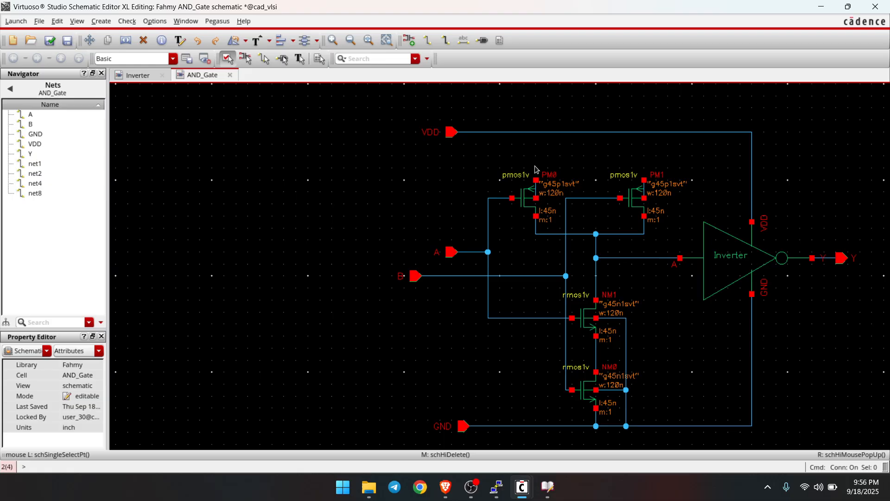
# Wire the sources of PM0 and PM1 together and to the VDD line through one shared branch, and check and save
pyautogui.click(431, 42)
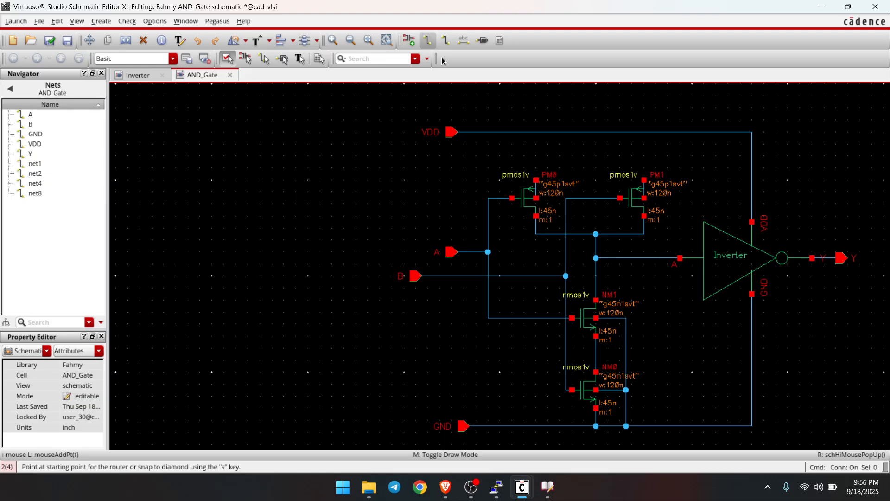
pyautogui.click(536, 181)
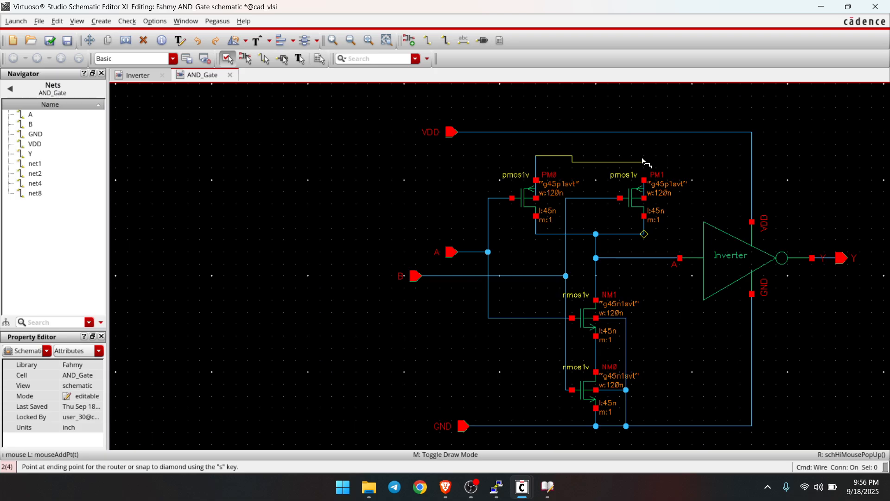
pyautogui.click(644, 181)
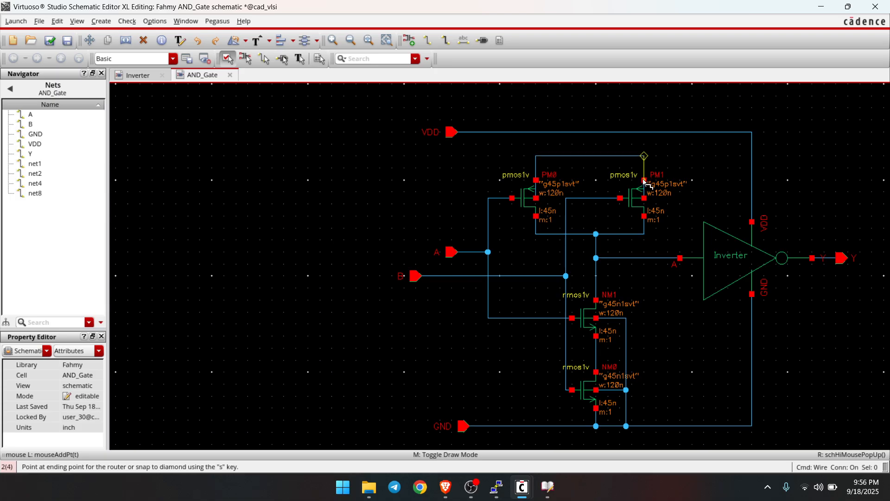
pyautogui.click(590, 156)
pyautogui.click(590, 132)
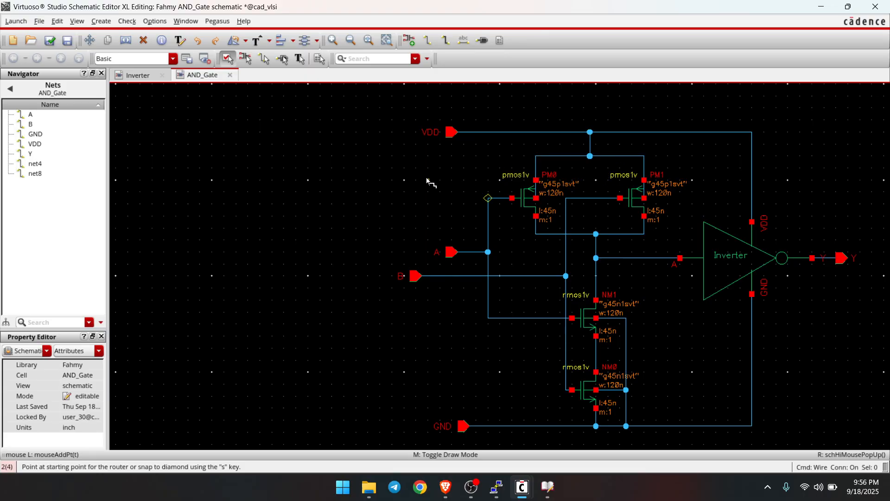
pyautogui.press('Escape')
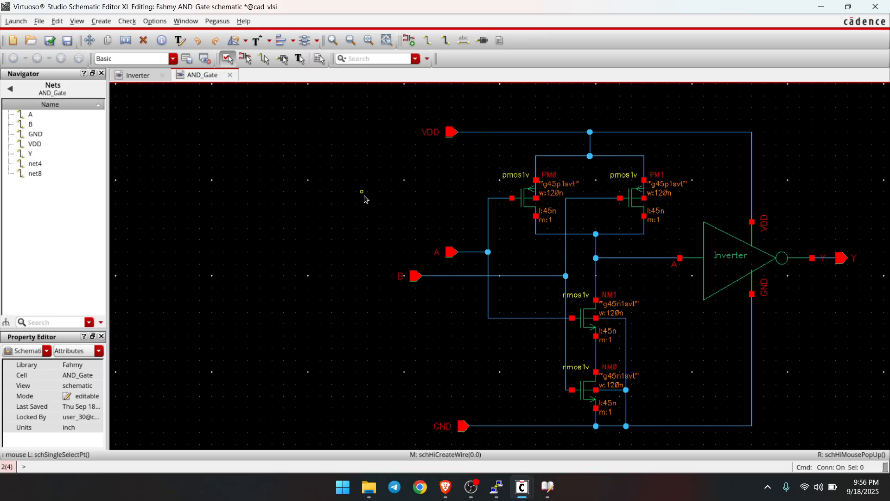
pyautogui.click(47, 40)
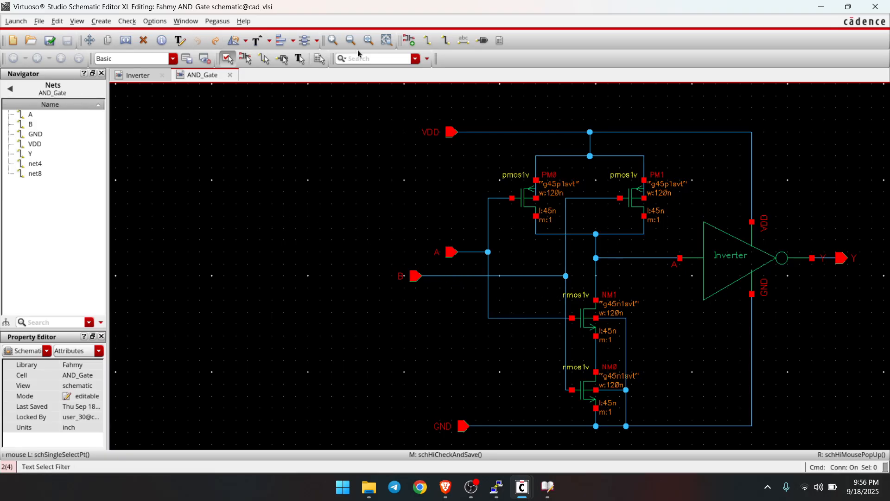
# Start creating a symbol cellview from the AND_Gate schematic, keeping the default library, cell and view names
pyautogui.click(369, 40)
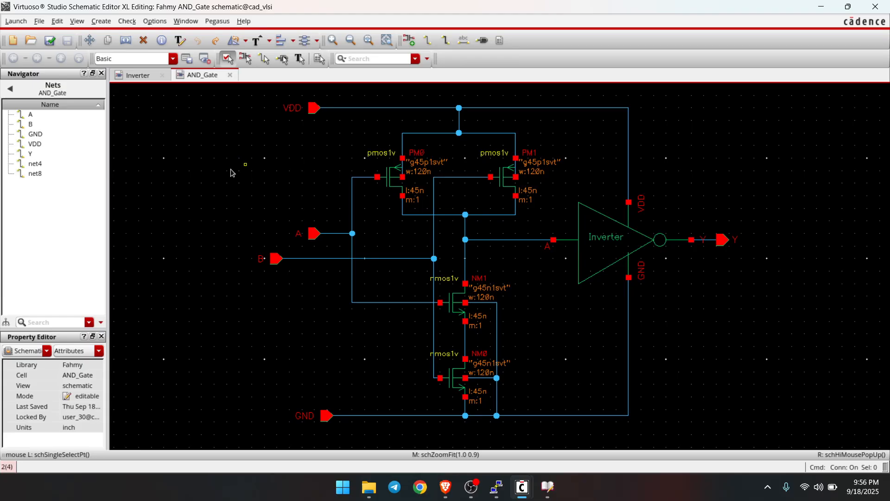
pyautogui.click(101, 21)
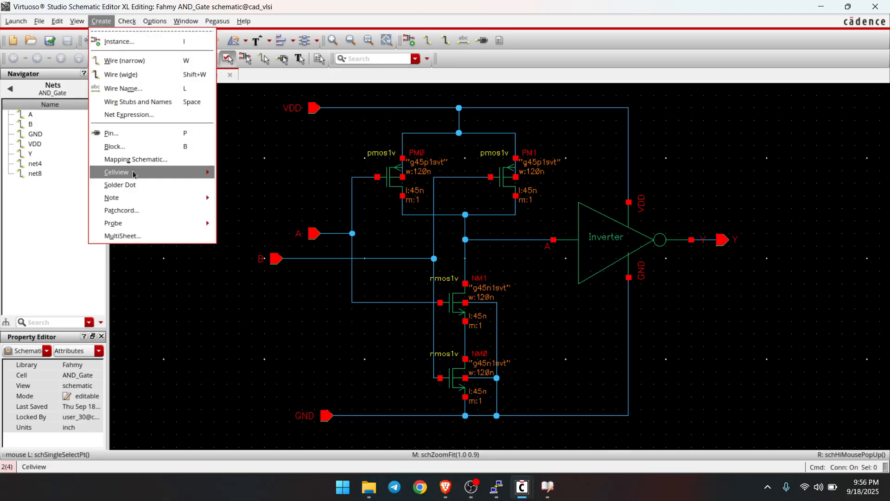
pyautogui.moveTo(133, 175)
pyautogui.click(237, 179)
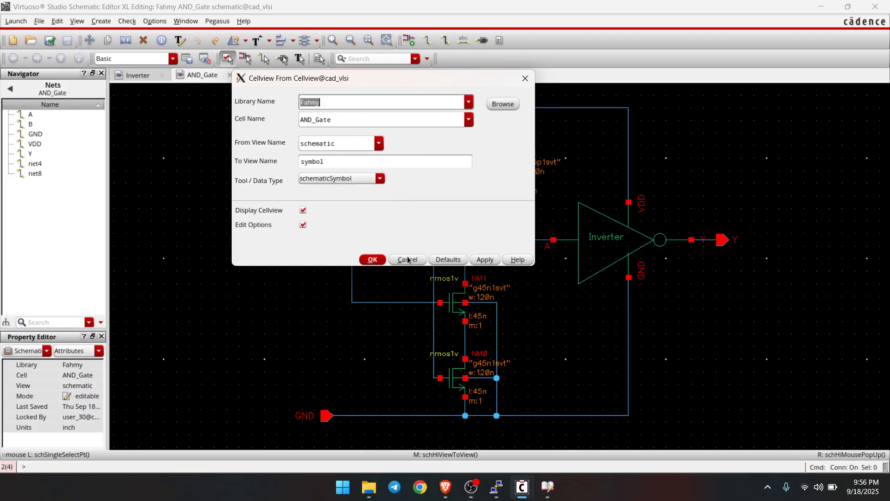
pyautogui.click(375, 260)
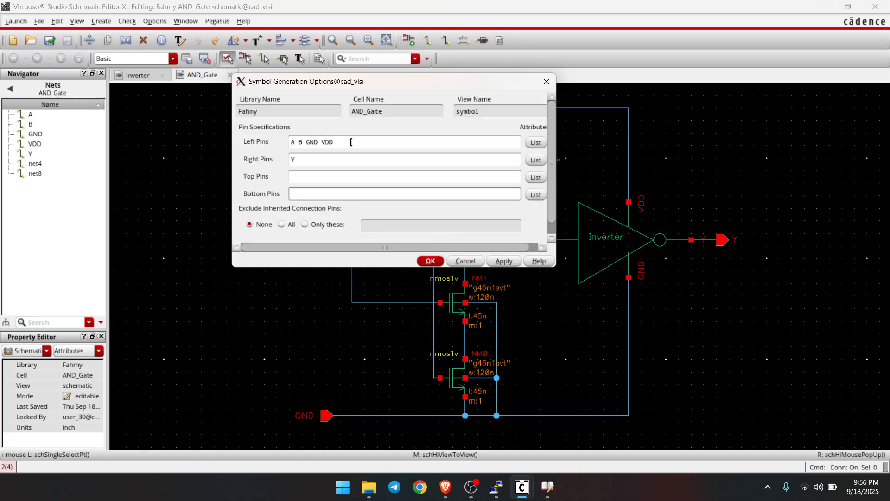
# Assign A and B to the symbol's left pins, VDD to the top and GND to the bottom, and generate it in a maximized window
pyautogui.moveTo(350, 141); pyautogui.dragTo(311, 141)
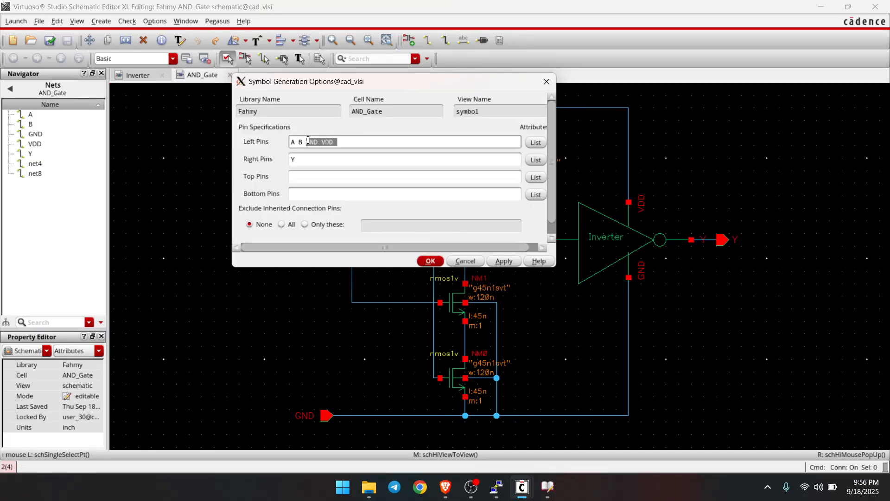
pyautogui.press('BackSpace')
pyautogui.click(304, 178)
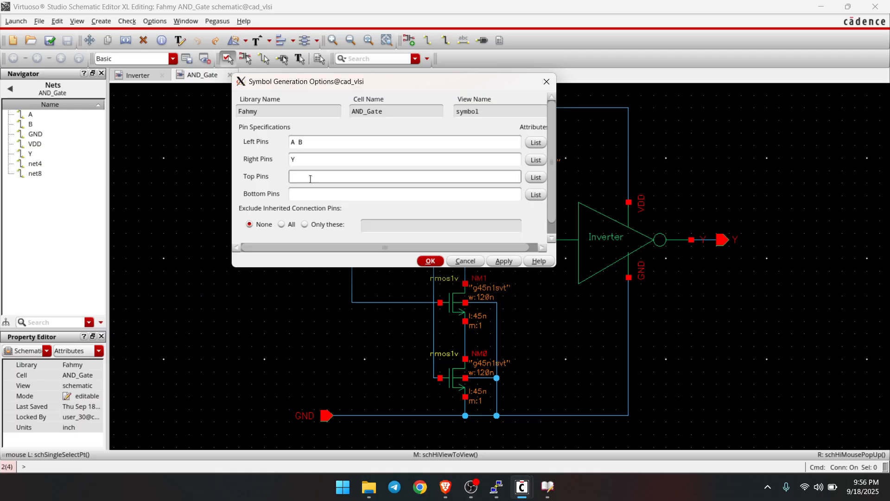
pyautogui.write('GND VDD')
pyautogui.moveTo(312, 176); pyautogui.dragTo(282, 176)
pyautogui.press('BackSpace')
pyautogui.click(312, 195)
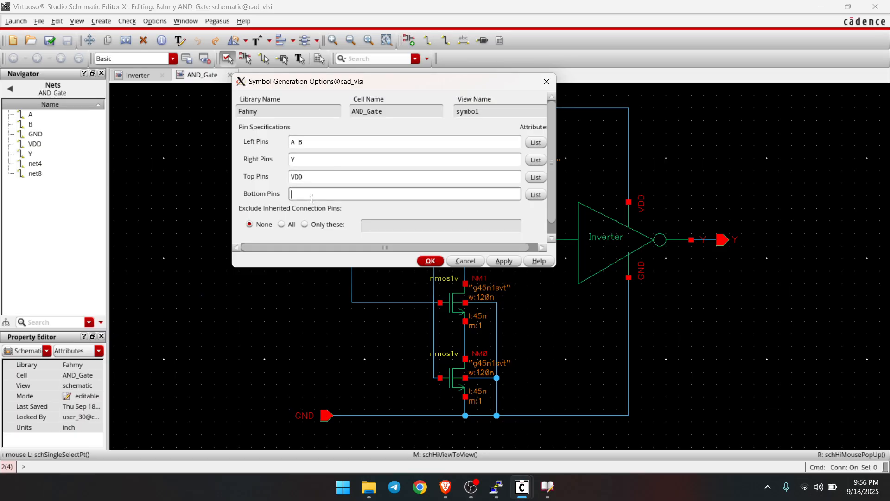
pyautogui.write('GND')
pyautogui.click(431, 261)
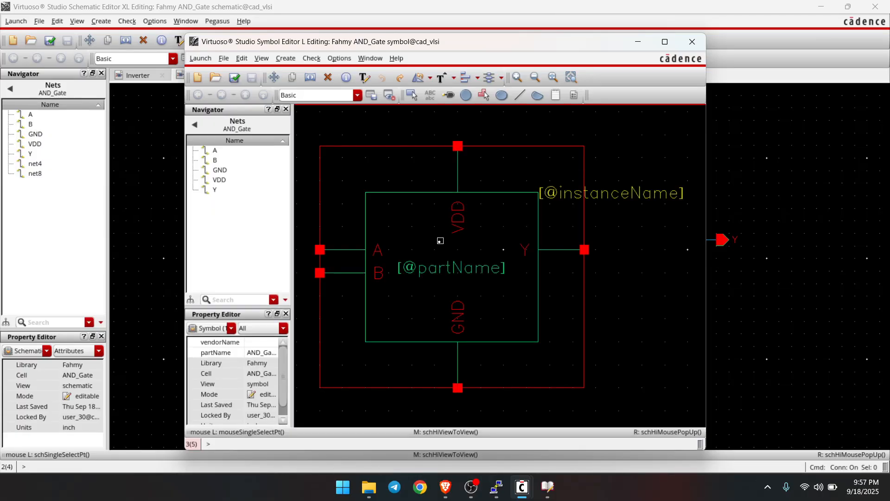
pyautogui.click(664, 41)
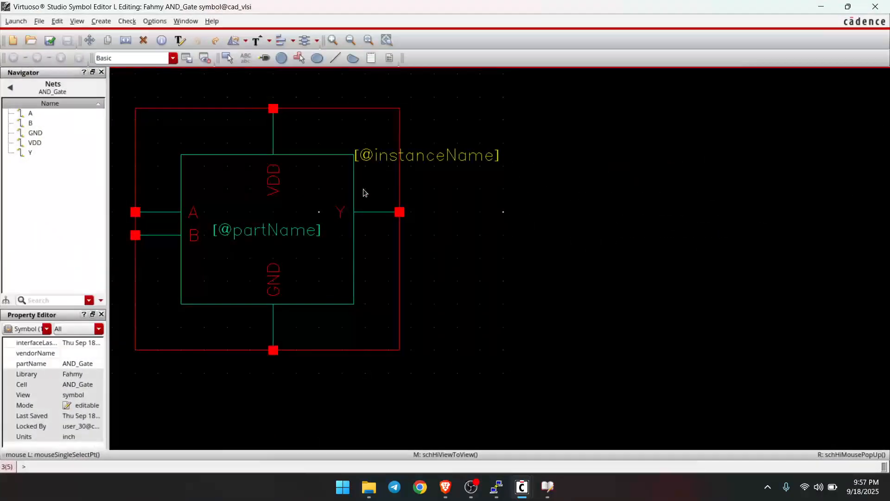
pyautogui.click(368, 40)
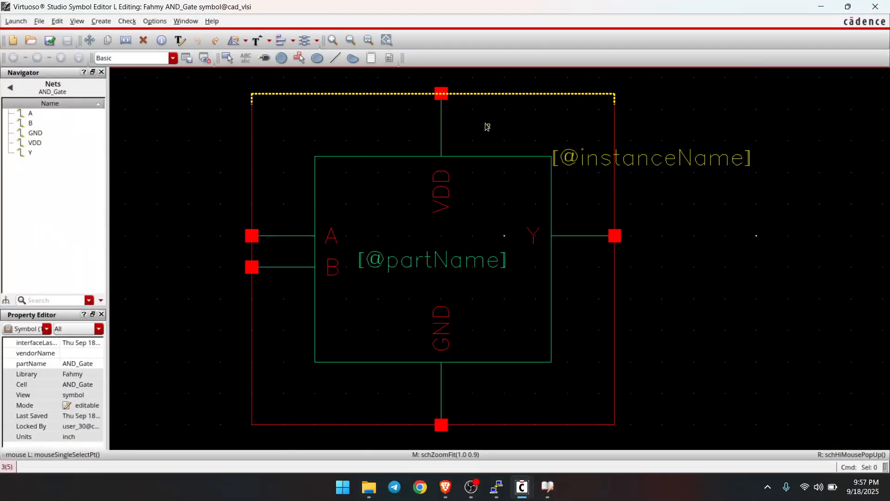
pyautogui.press('Delete')
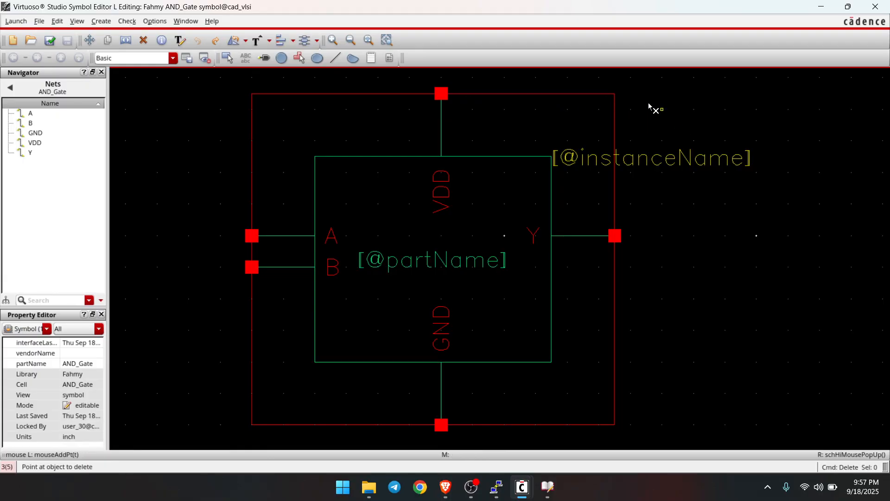
pyautogui.click(604, 95)
pyautogui.click(647, 158)
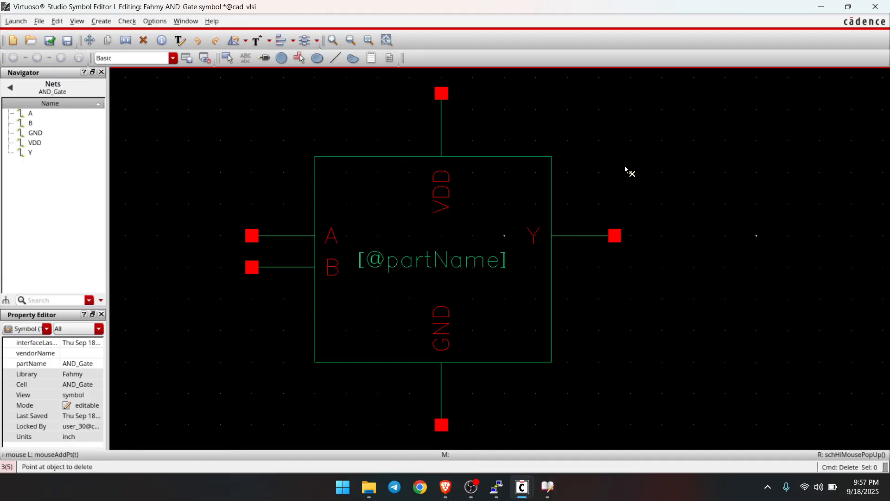
pyautogui.click(555, 180)
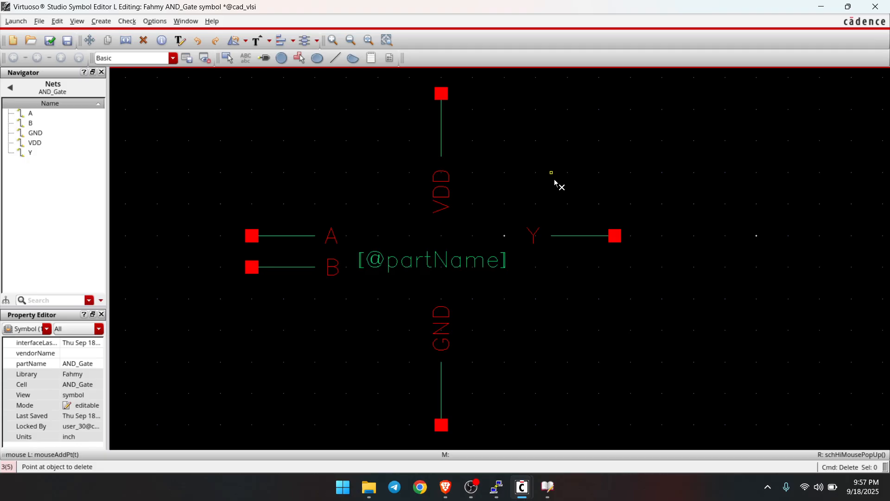
# Draw the gate body's vertical back line at the inner ends of the A and B stubs, with short horizontal lines from both ends
pyautogui.click(335, 57)
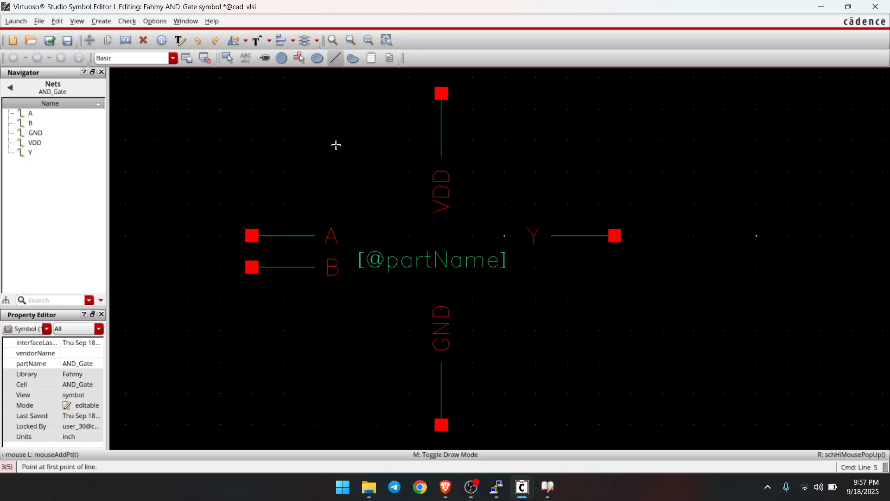
pyautogui.click(315, 157)
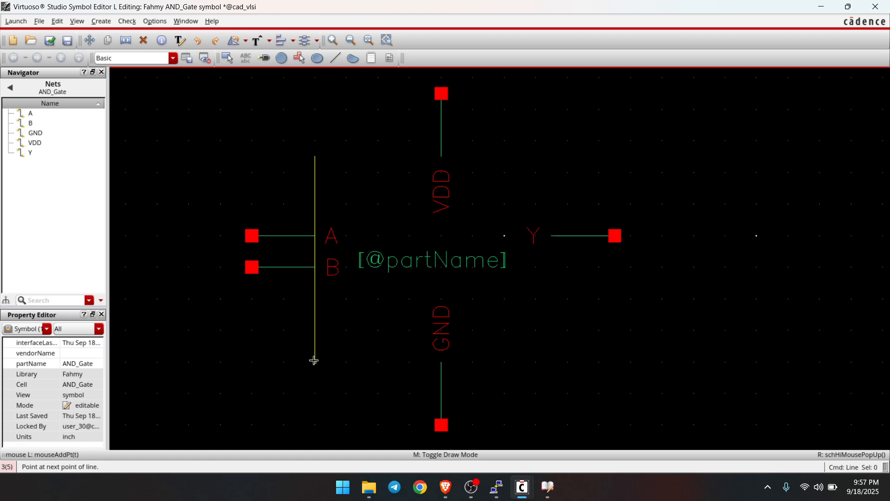
pyautogui.click(315, 362)
pyautogui.doubleClick(364, 360)
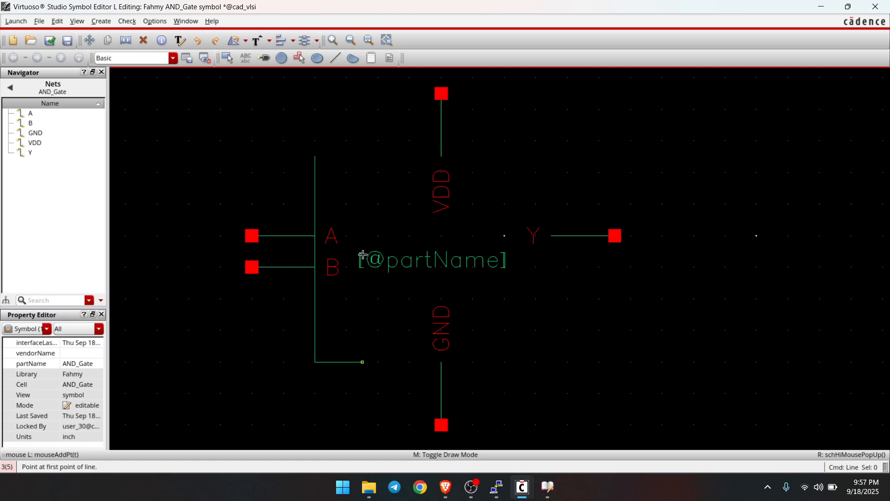
pyautogui.click(314, 157)
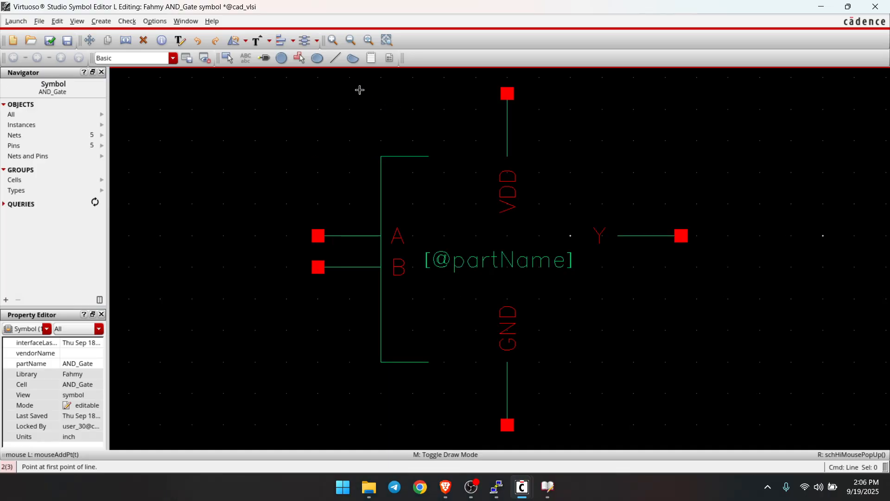
# Draw an arc bulging toward Y between the ends of the two horizontal lines to close the D-shaped body
pyautogui.click(353, 58)
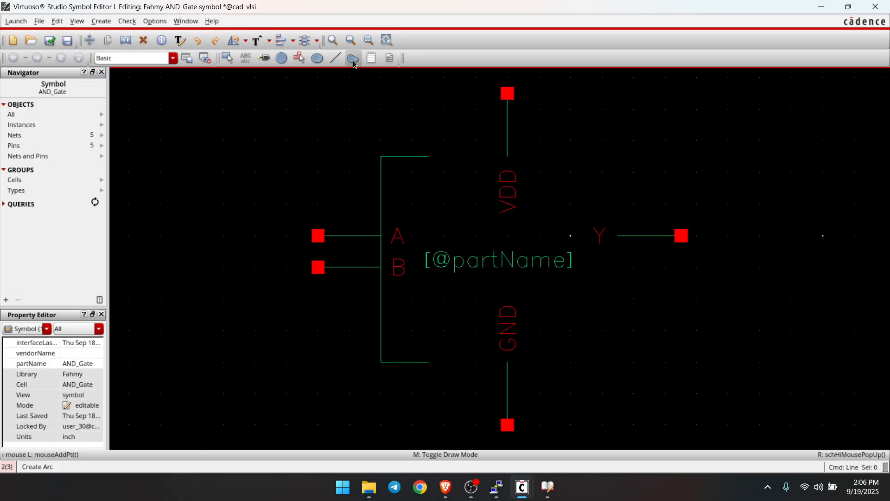
pyautogui.click(429, 157)
pyautogui.click(429, 363)
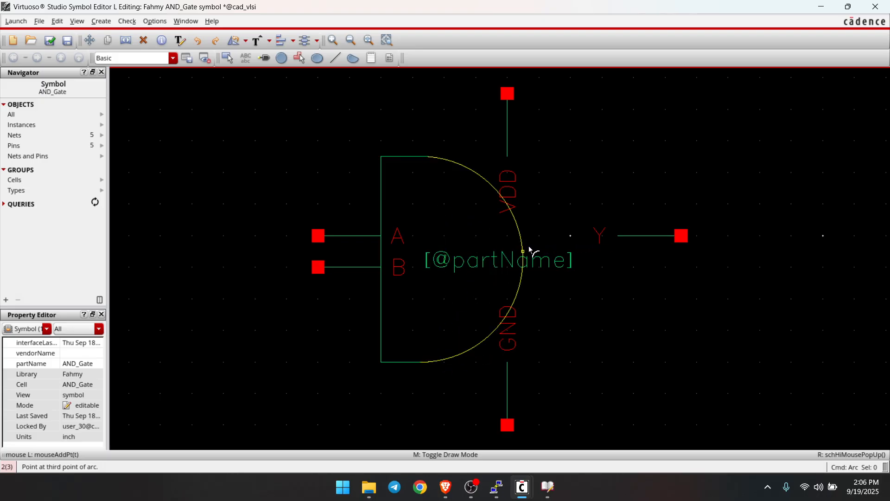
pyautogui.click(530, 250)
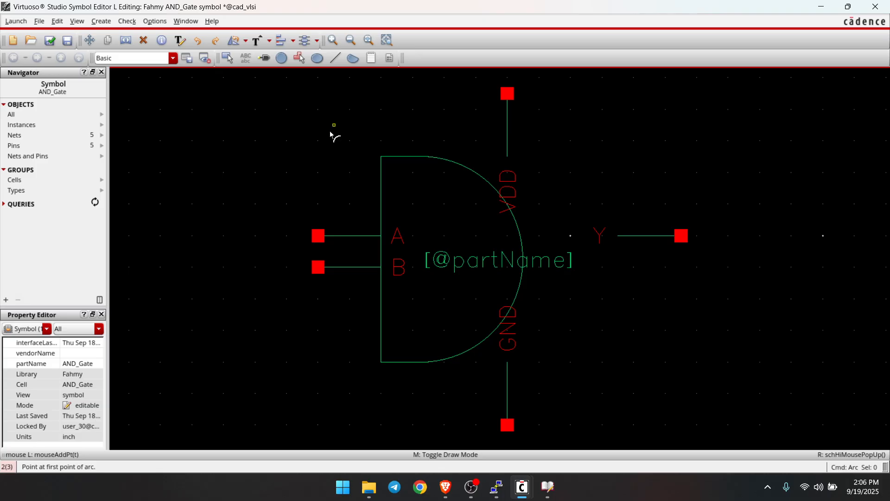
pyautogui.press('Escape')
# Move the A and B pin labels out of the gate body to just outside their input pins
pyautogui.click(399, 236)
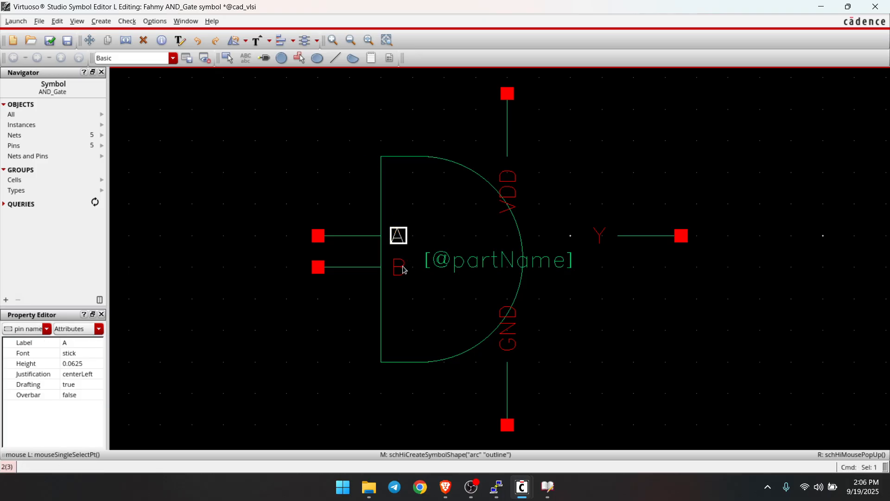
pyautogui.press('m')
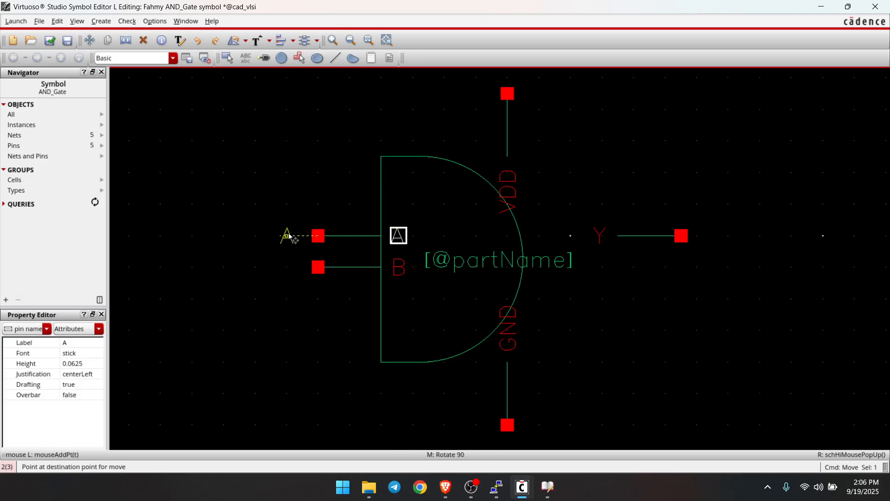
pyautogui.click(303, 236)
pyautogui.click(400, 270)
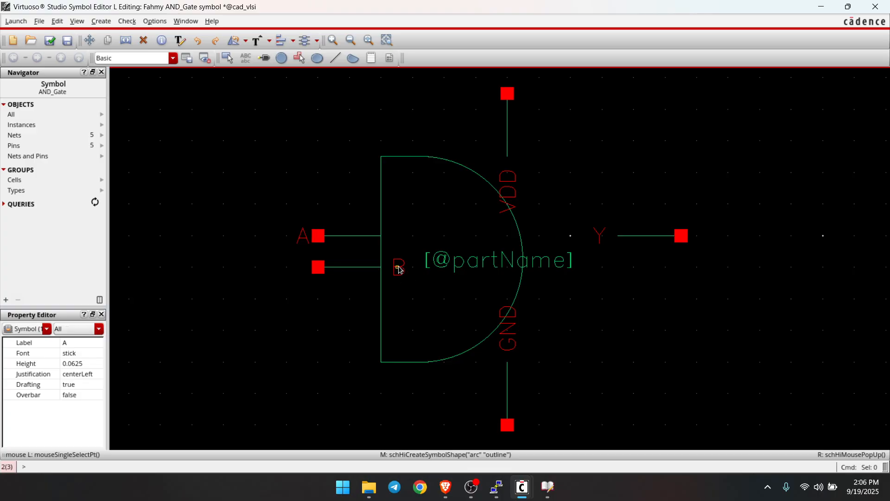
pyautogui.click(399, 268)
pyautogui.press('m')
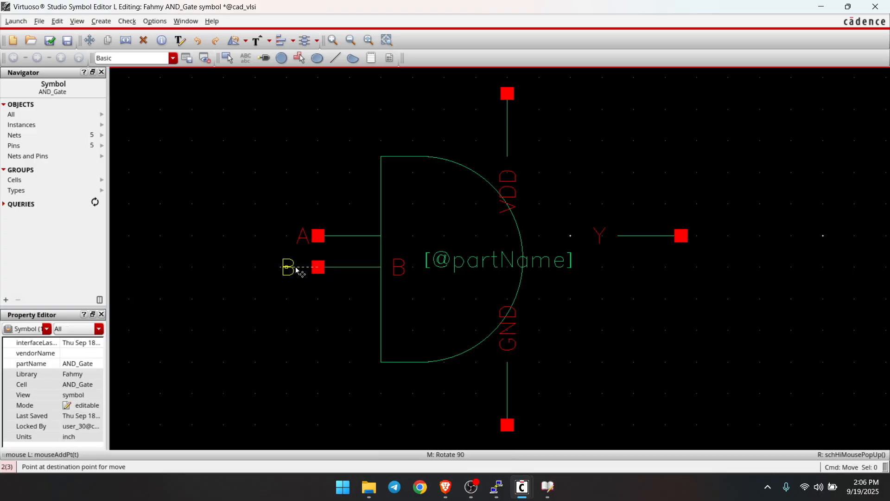
pyautogui.click(304, 269)
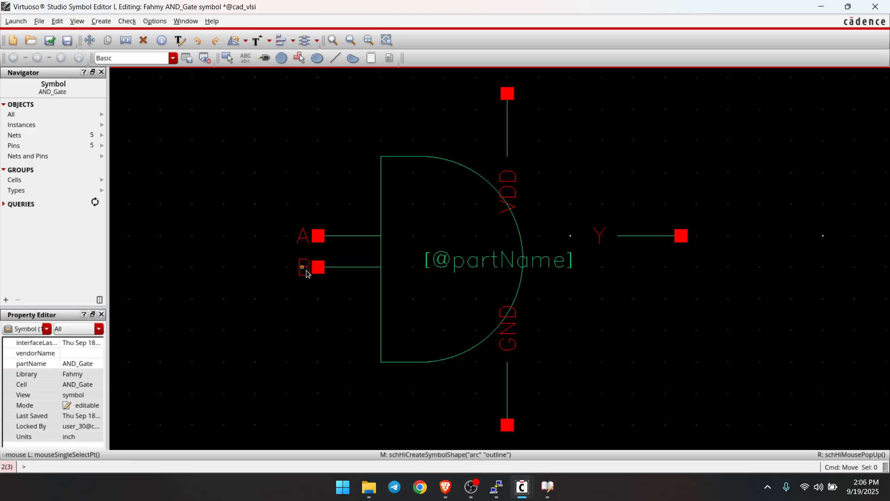
# Shift the A and B labels farther out, leaving a gap to their pins and keeping the two labels aligned
pyautogui.press('m')
pyautogui.click(301, 239)
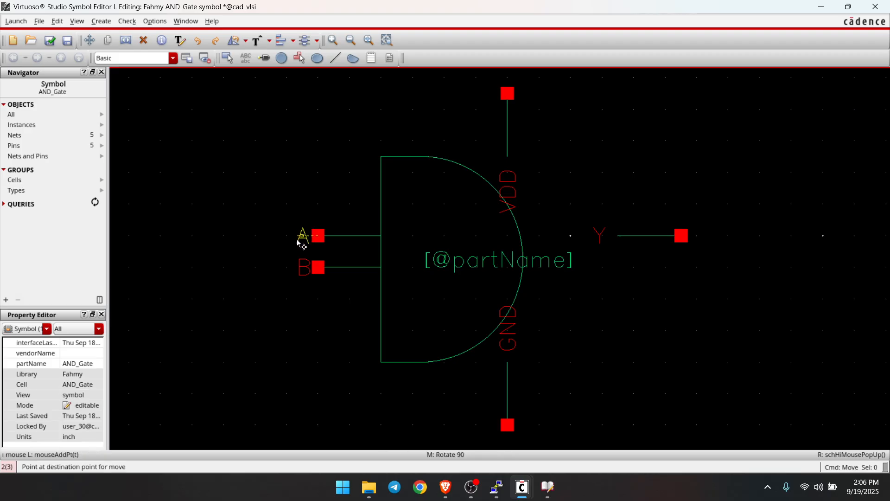
pyautogui.click(301, 240)
pyautogui.press('m')
pyautogui.click(302, 268)
pyautogui.click(298, 268)
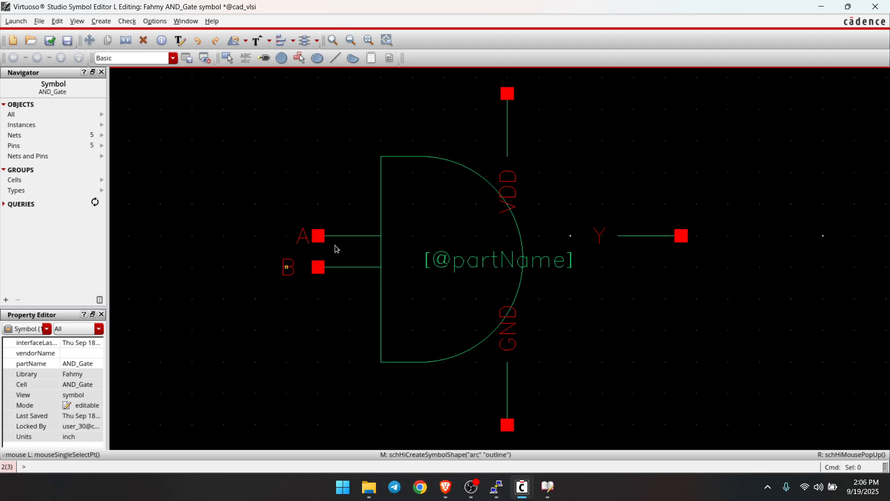
pyautogui.click(302, 237)
pyautogui.press('m')
pyautogui.click(287, 241)
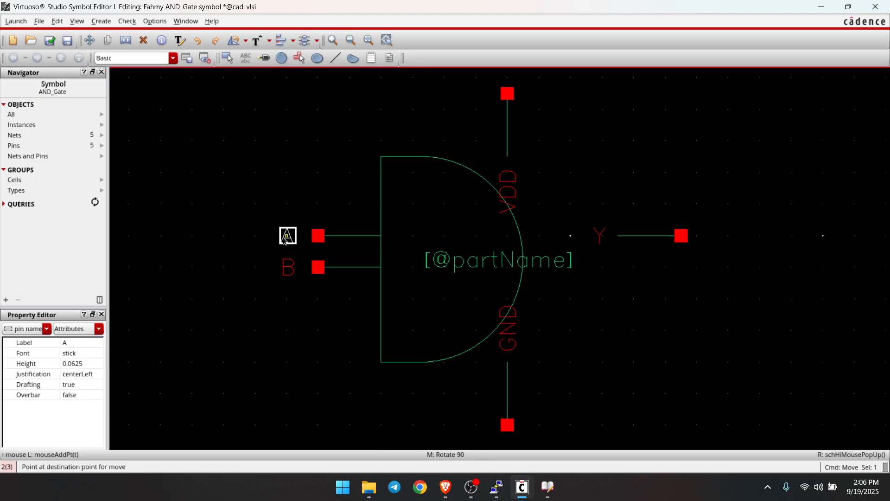
pyautogui.click(467, 260)
pyautogui.doubleClick(467, 260)
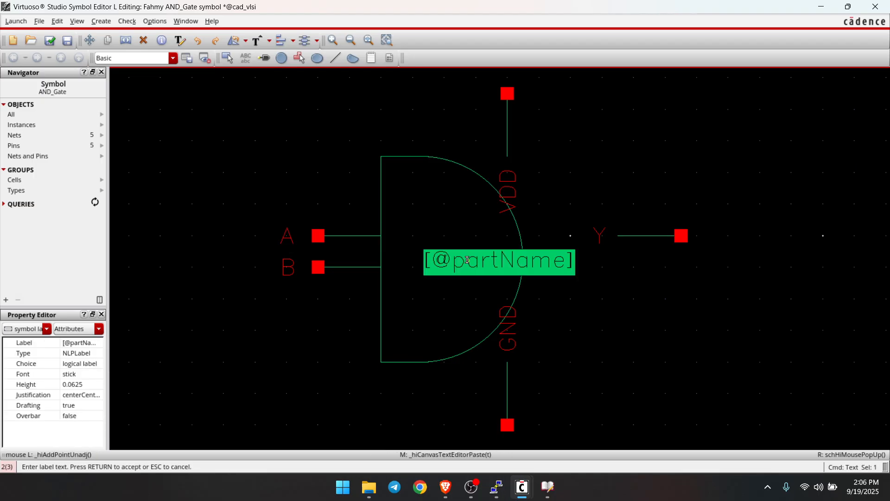
pyautogui.write('AND_')
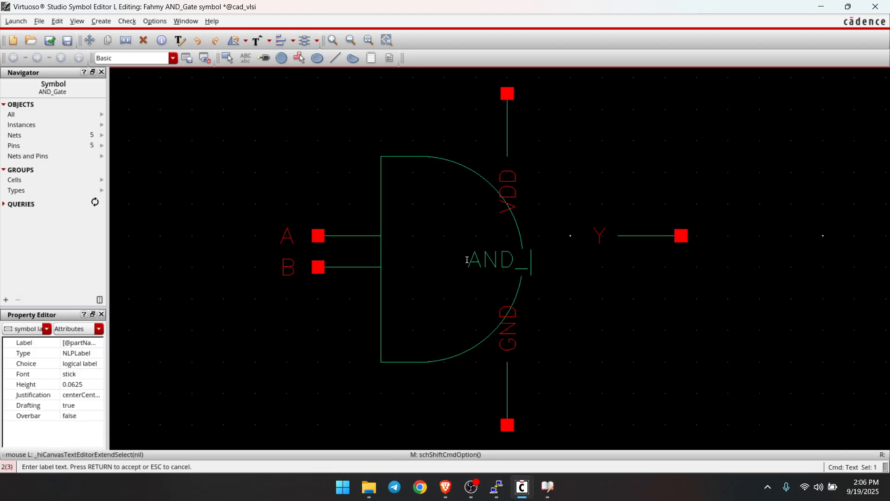
pyautogui.write('Gate')
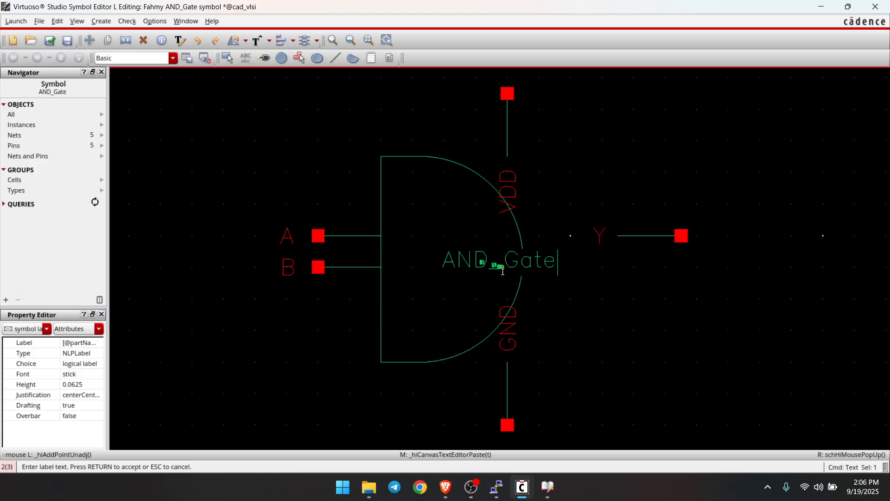
pyautogui.press('Return')
pyautogui.click(450, 262)
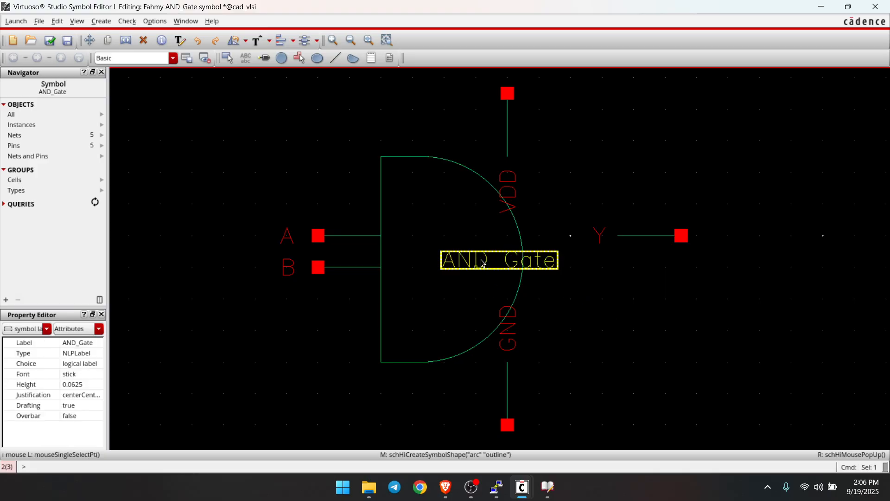
pyautogui.moveTo(457, 263); pyautogui.dragTo(423, 265)
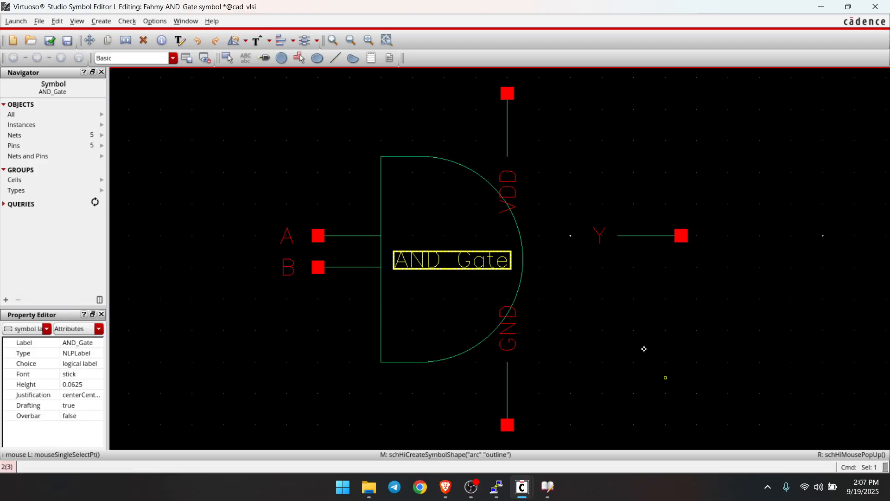
pyautogui.click(657, 335)
# Move the VDD pin with its line to the arc's upper start, and place the VDD label outside the body beside the line
pyautogui.click(509, 139)
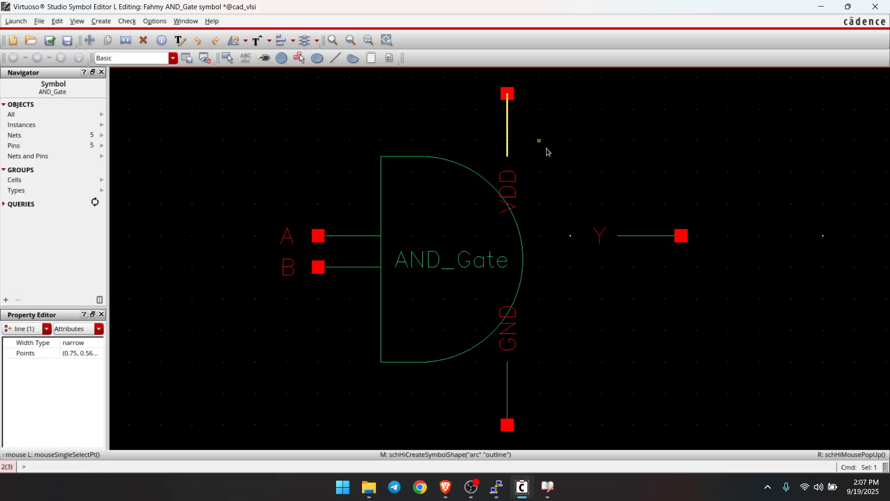
pyautogui.moveTo(537, 173); pyautogui.dragTo(492, 77)
pyautogui.press('m')
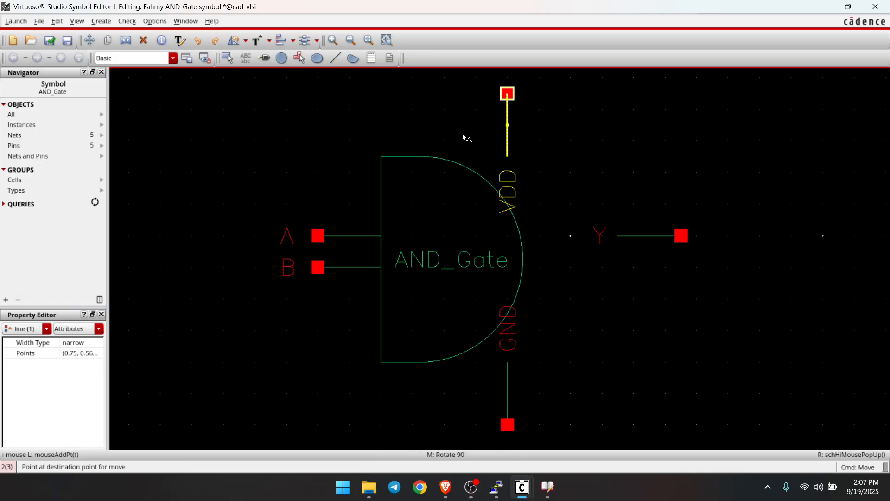
pyautogui.click(432, 129)
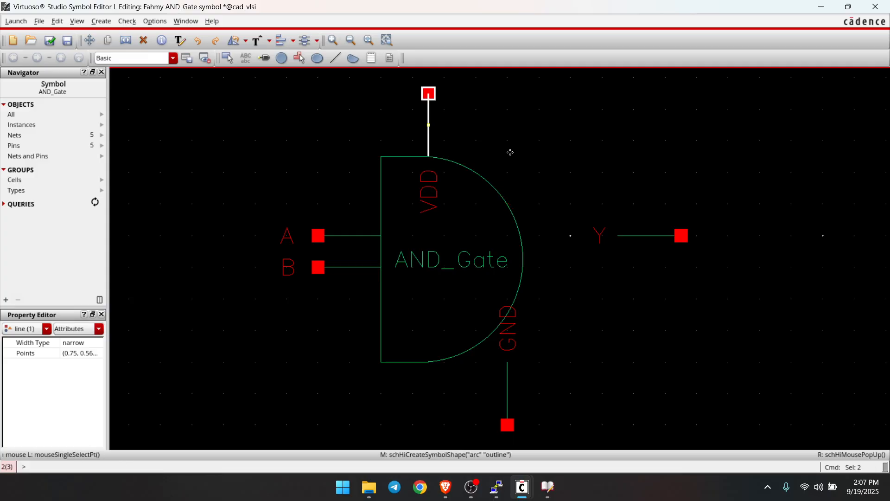
pyautogui.click(434, 192)
pyautogui.press('m')
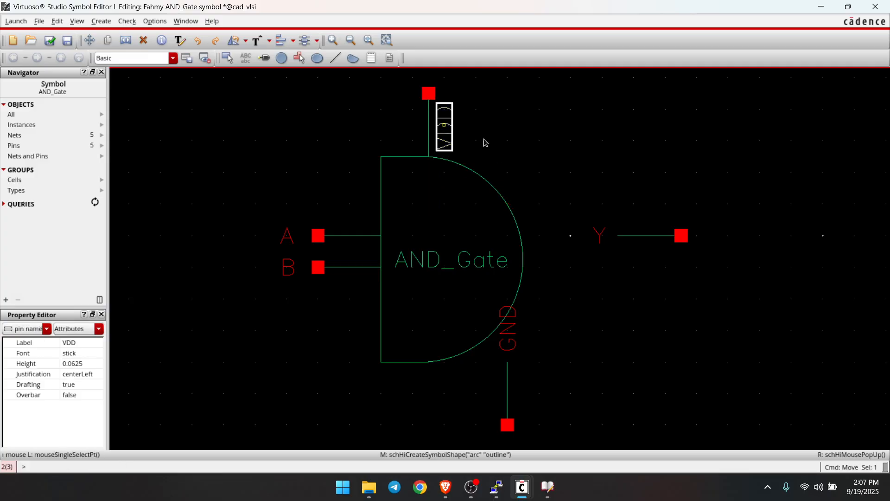
pyautogui.click(445, 128)
# Move the GND pin with its line to the arc's lower end, and place the GND label outside the body beside the line
pyautogui.click(508, 329)
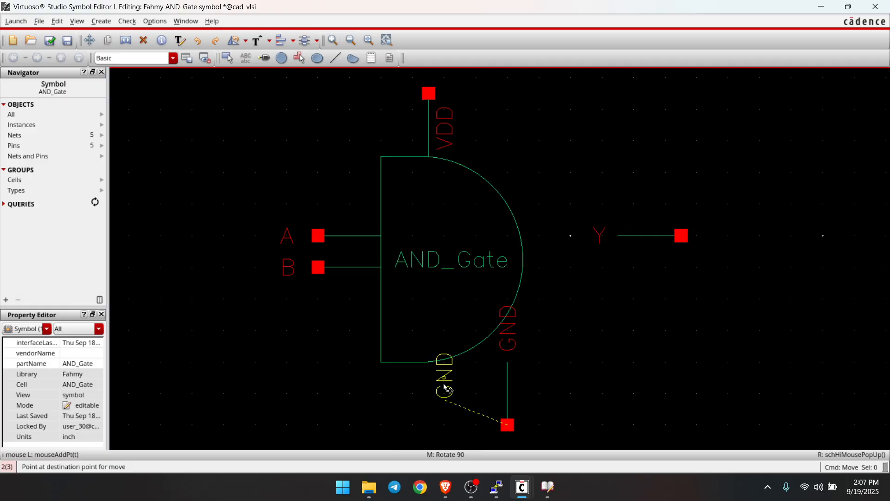
pyautogui.click(413, 394)
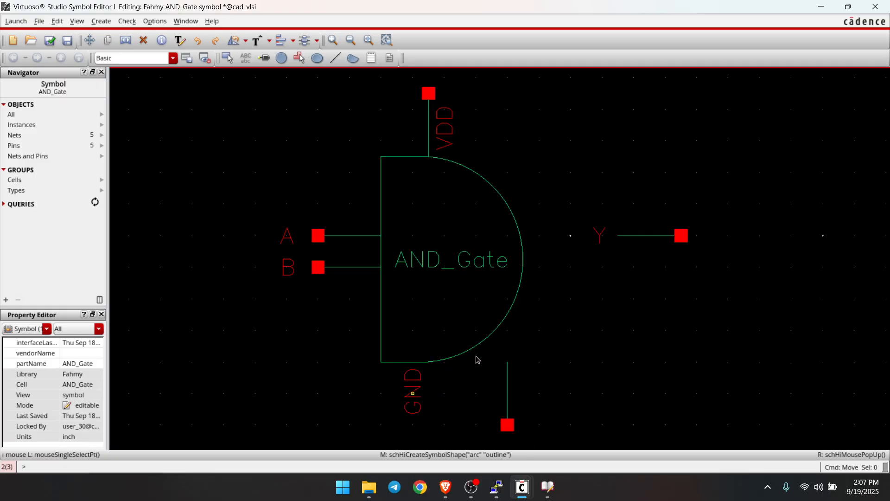
pyautogui.press('Escape')
pyautogui.moveTo(534, 442); pyautogui.dragTo(477, 357)
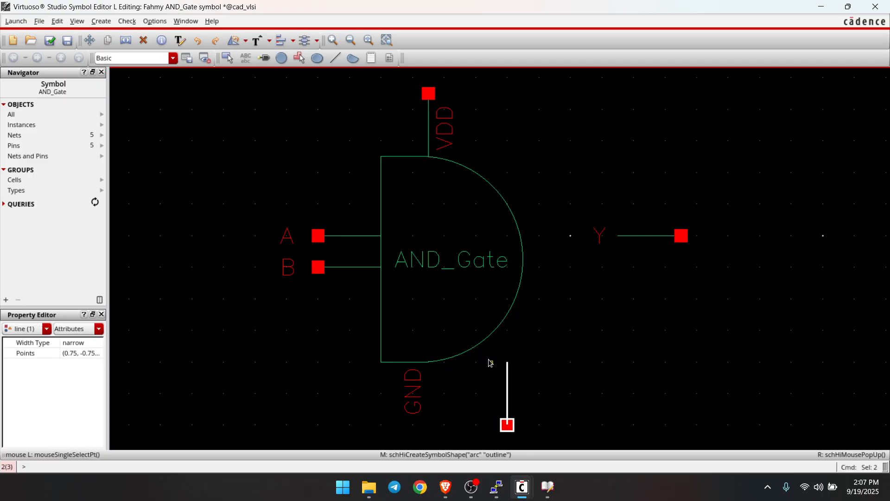
pyautogui.press('m')
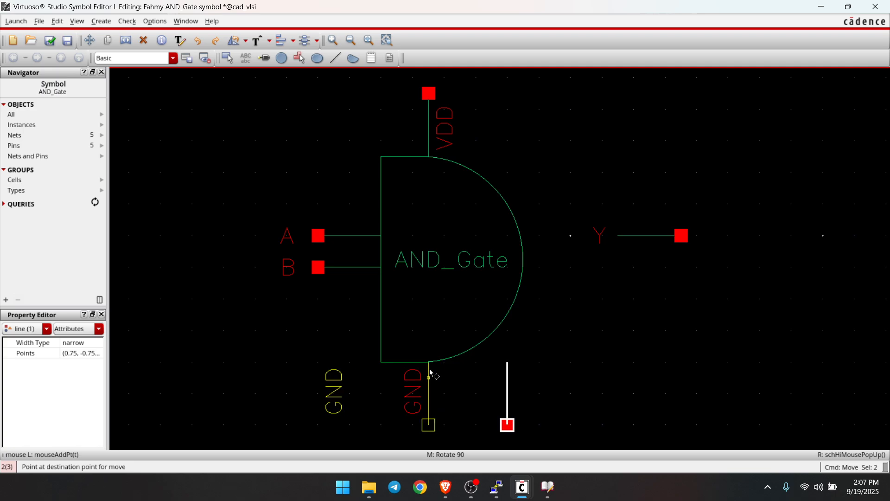
pyautogui.click(430, 371)
pyautogui.click(533, 375)
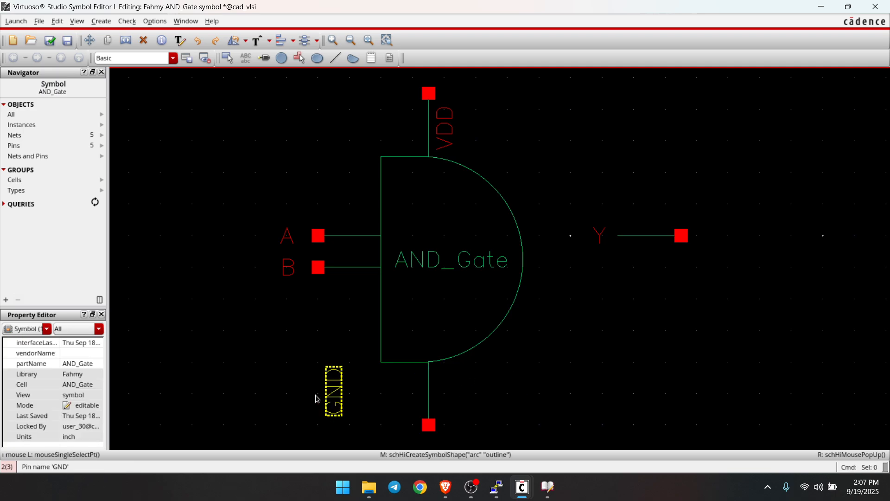
pyautogui.press('m')
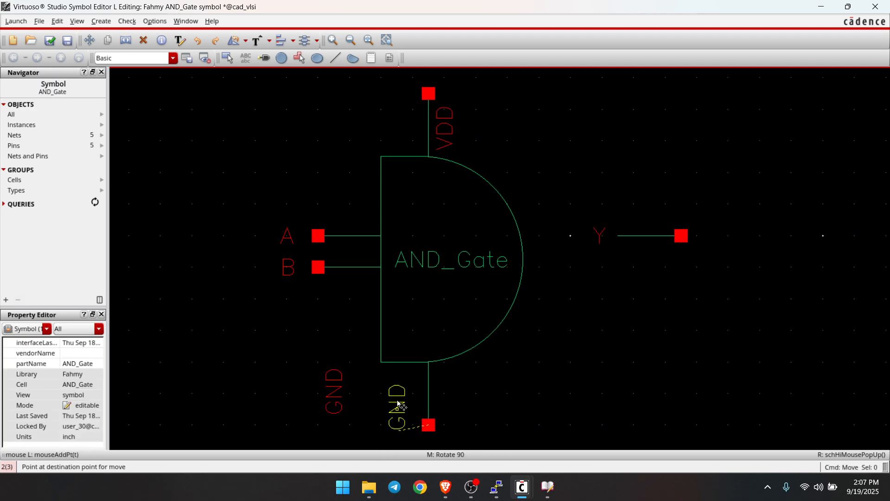
pyautogui.click(446, 396)
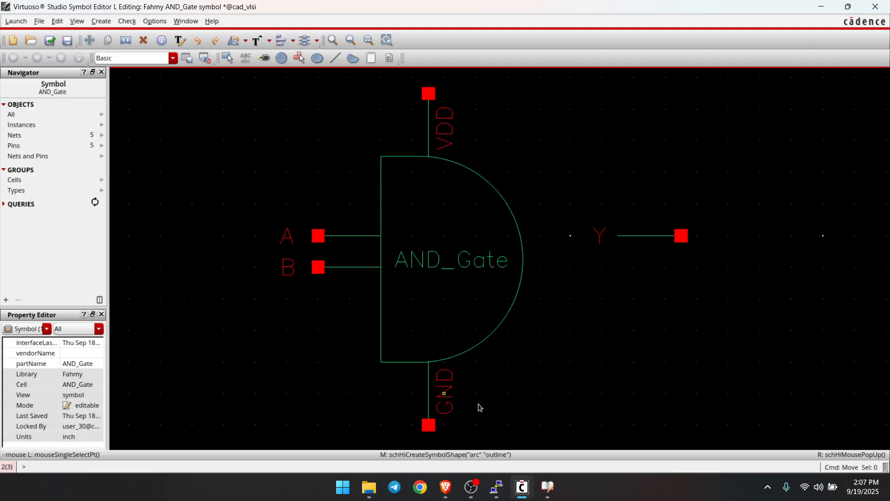
# Move the Y pin together with its line and label so the line touches the gate arc's outermost point
pyautogui.click(618, 299)
pyautogui.moveTo(709, 280); pyautogui.dragTo(619, 208)
pyautogui.press('m')
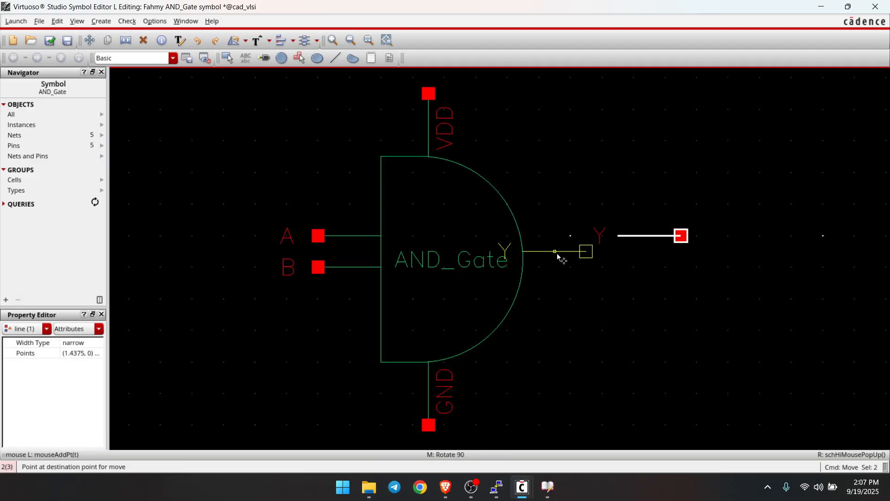
pyautogui.click(589, 253)
pyautogui.click(618, 282)
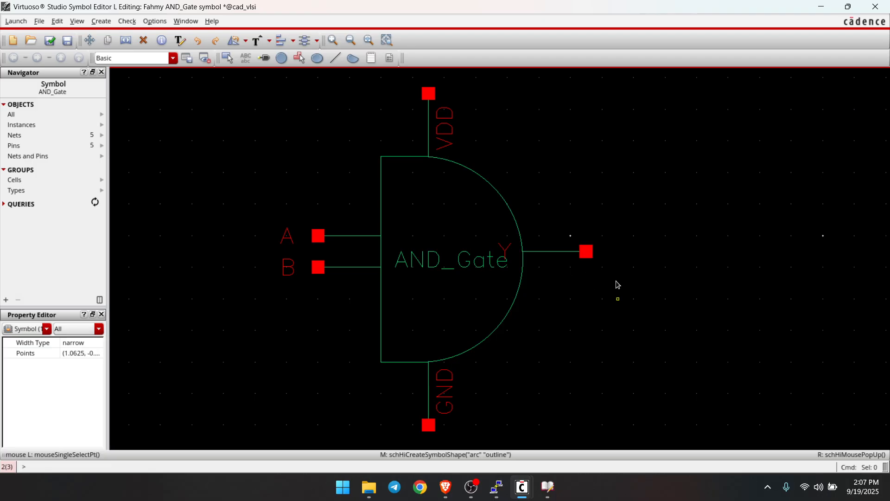
# Move the Y label outside the gate body just beyond its pin, and check and save the symbol
pyautogui.click(507, 251)
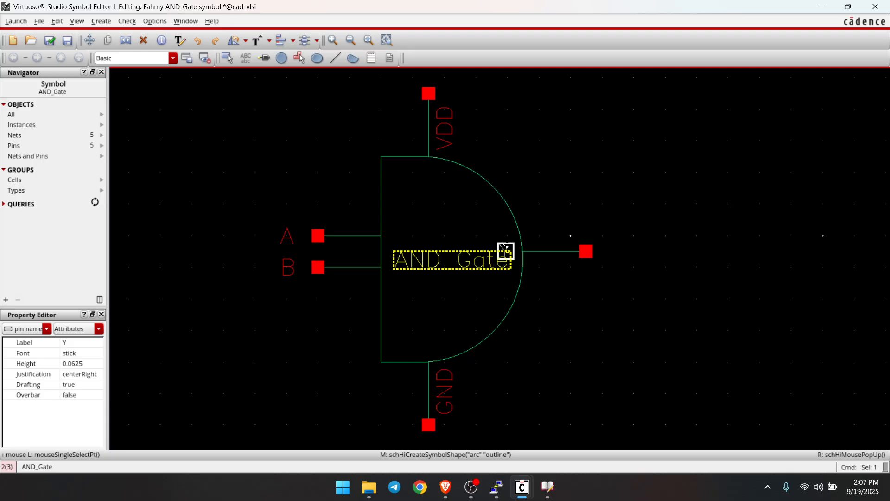
pyautogui.moveTo(507, 245); pyautogui.dragTo(602, 250)
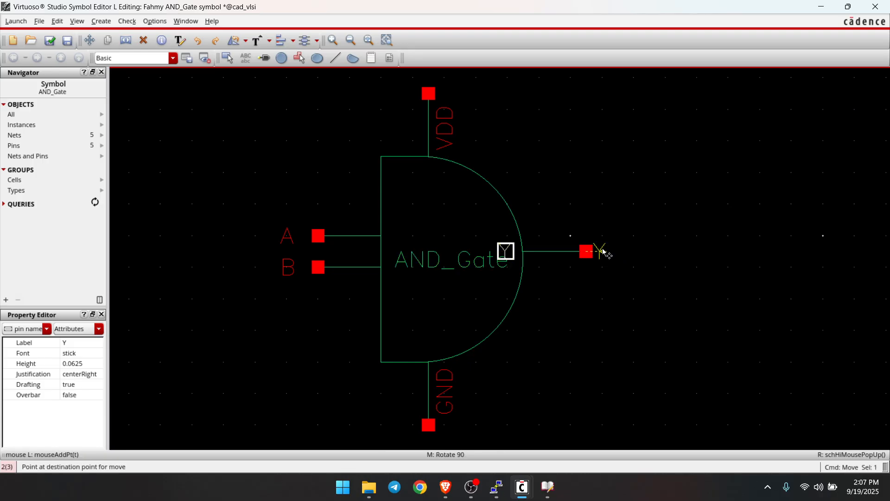
pyautogui.click(617, 252)
pyautogui.click(611, 311)
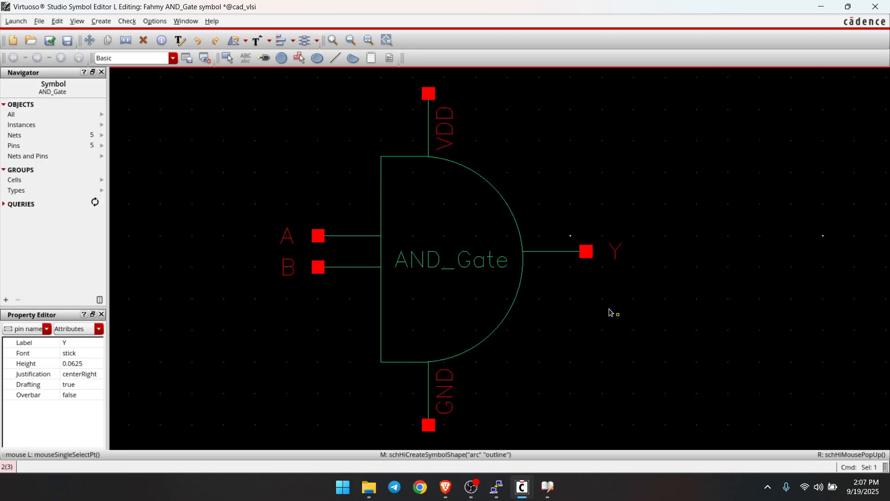
pyautogui.click(50, 40)
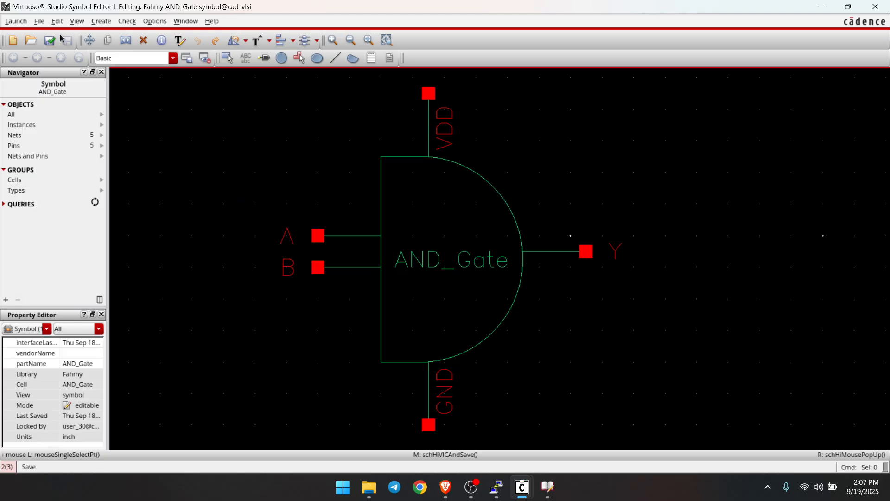
pyautogui.press('f')
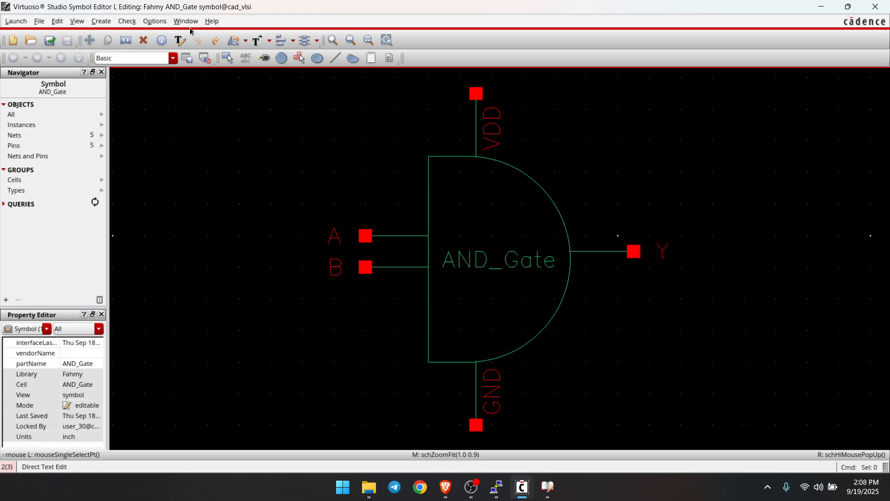
# Create a new schematic cellview named OR_Gate in the same library, opened with Schematics XL in a new tab
pyautogui.click(71, 21)
pyautogui.click(57, 21)
pyautogui.click(40, 21)
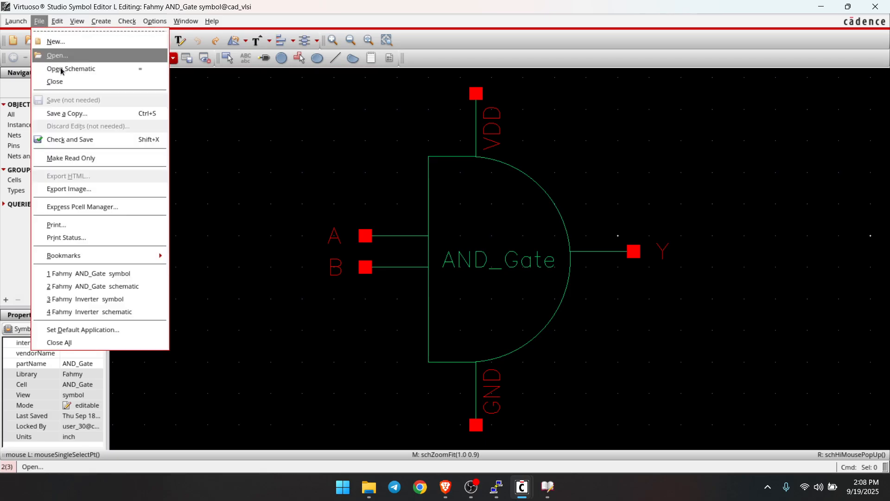
pyautogui.click(67, 47)
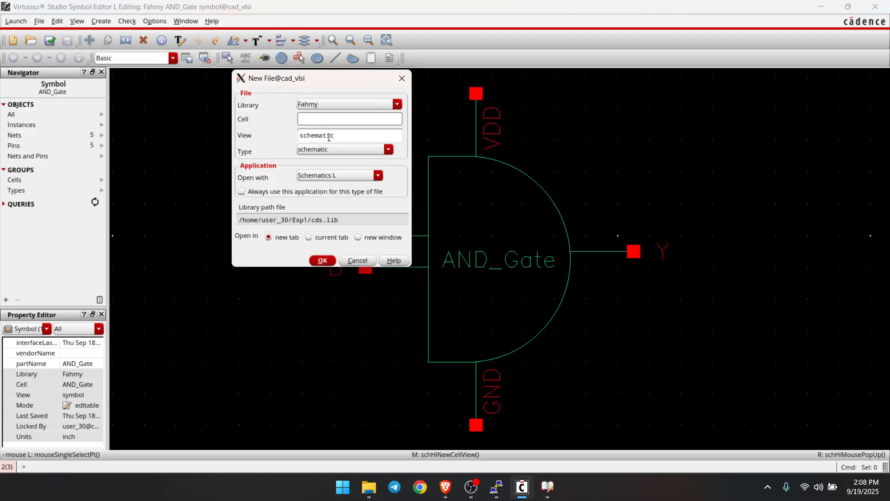
pyautogui.click(378, 175)
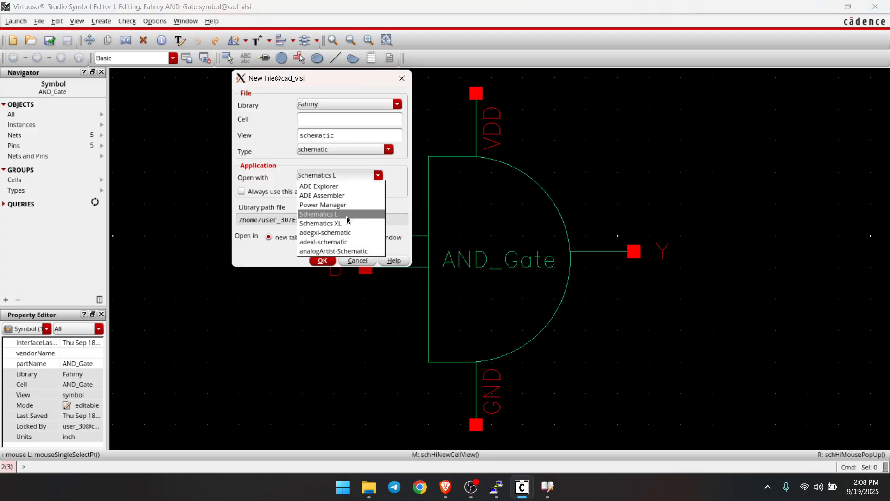
pyautogui.click(362, 223)
pyautogui.click(324, 125)
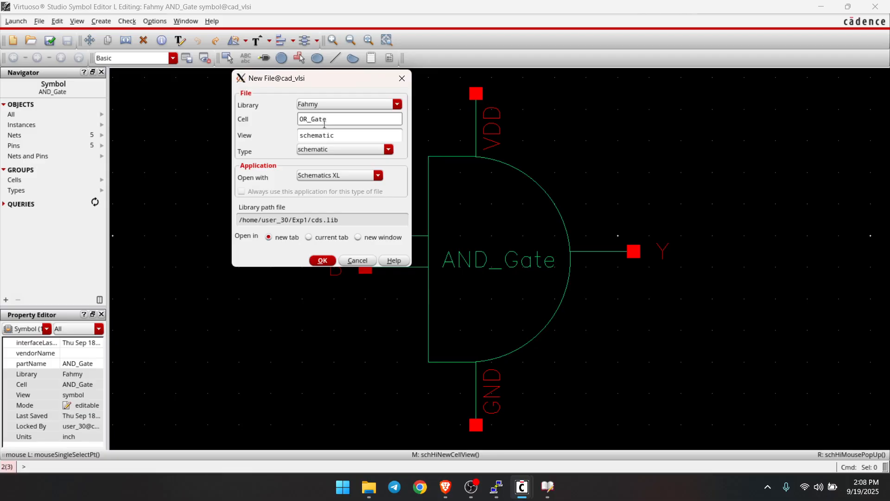
pyautogui.click(323, 261)
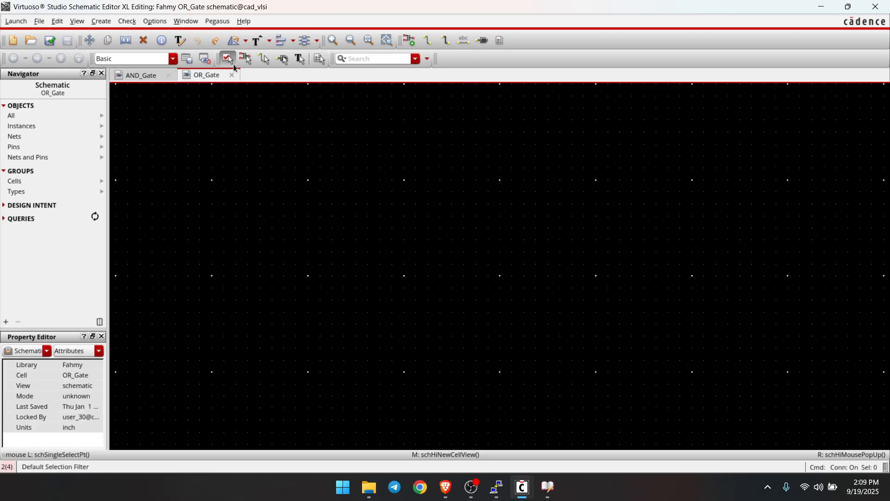
# Place two nmos1v symbol instances from the gpdk045 library side by side in the OR_Gate schematic
pyautogui.click(101, 21)
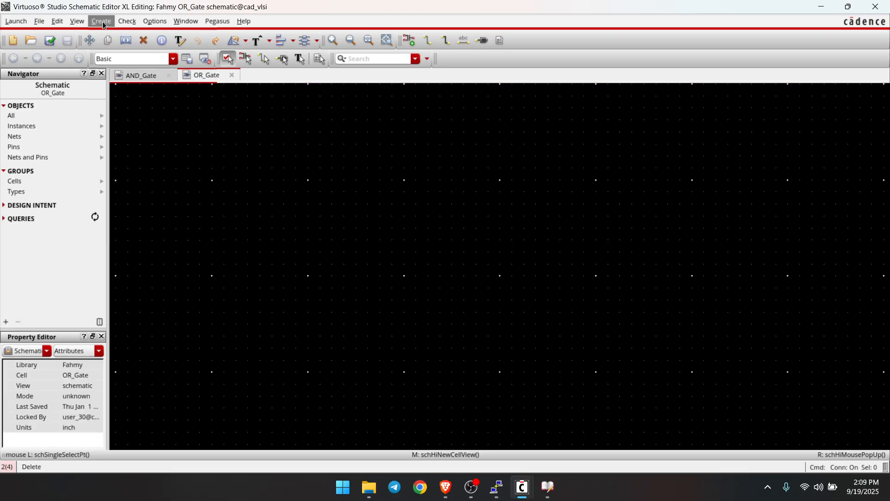
pyautogui.click(130, 43)
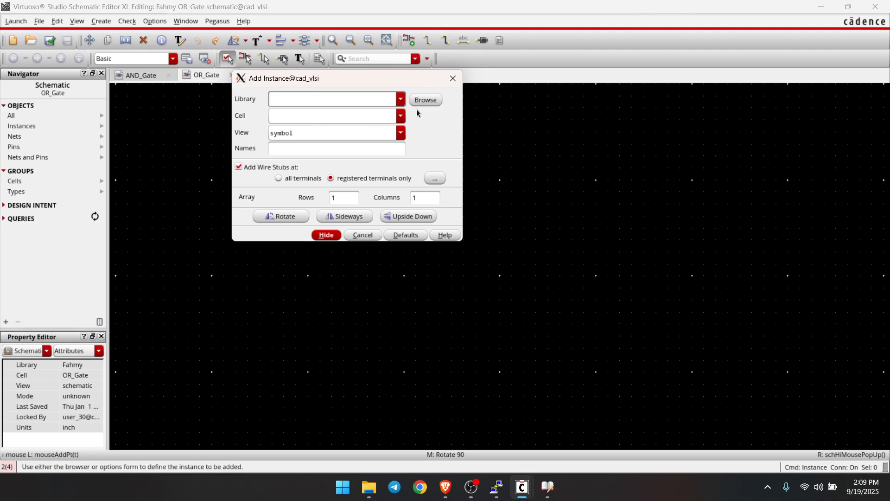
pyautogui.click(424, 101)
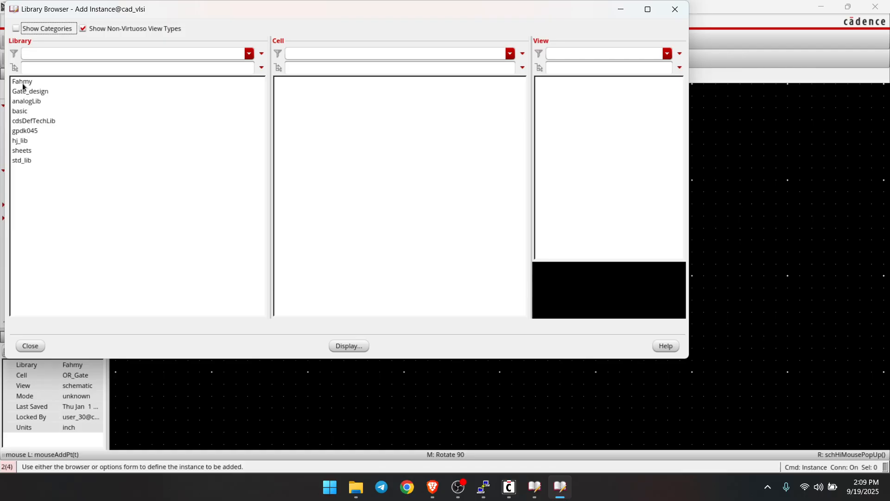
pyautogui.click(25, 130)
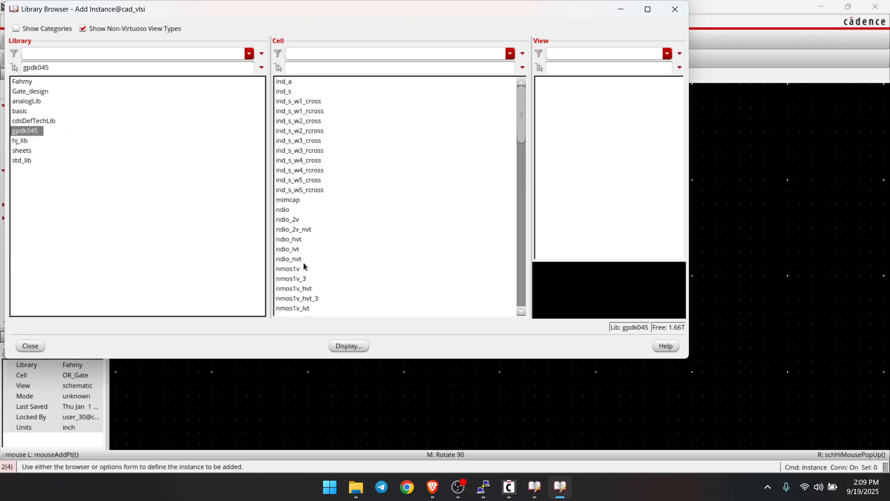
pyautogui.scroll(-3, 303, 262)
pyautogui.click(304, 259)
pyautogui.click(304, 180)
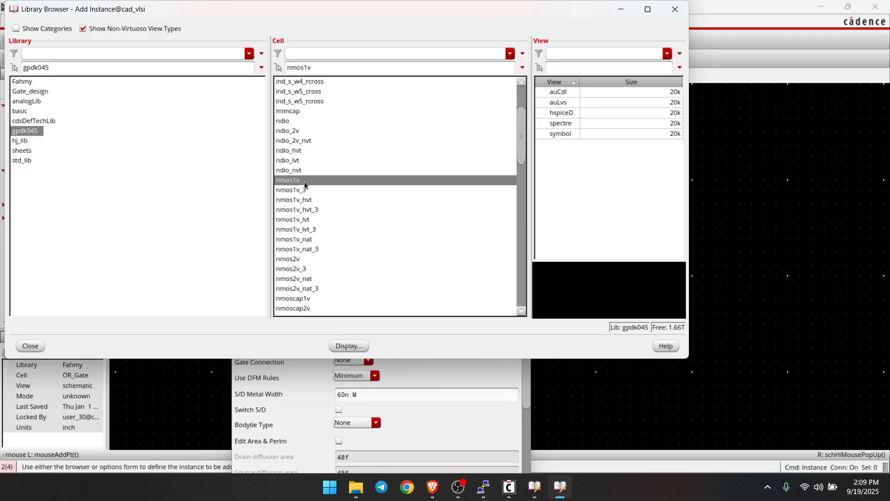
pyautogui.click(563, 133)
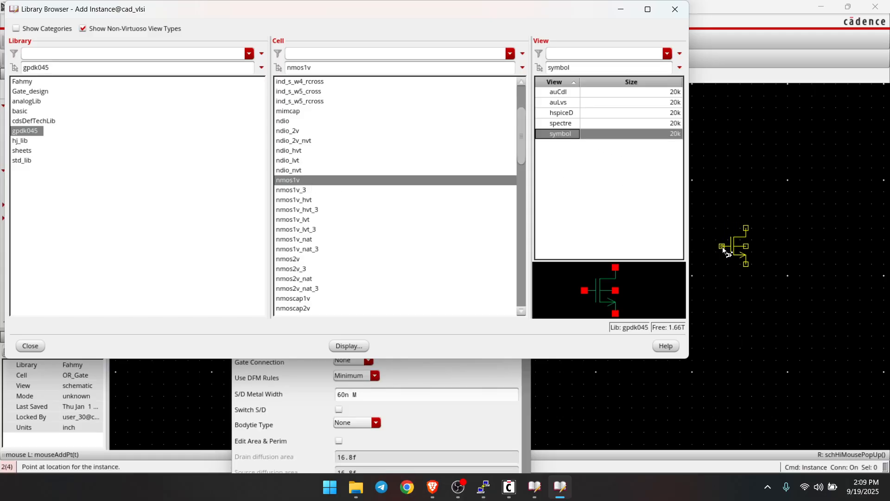
pyautogui.click(712, 371)
pyautogui.click(710, 366)
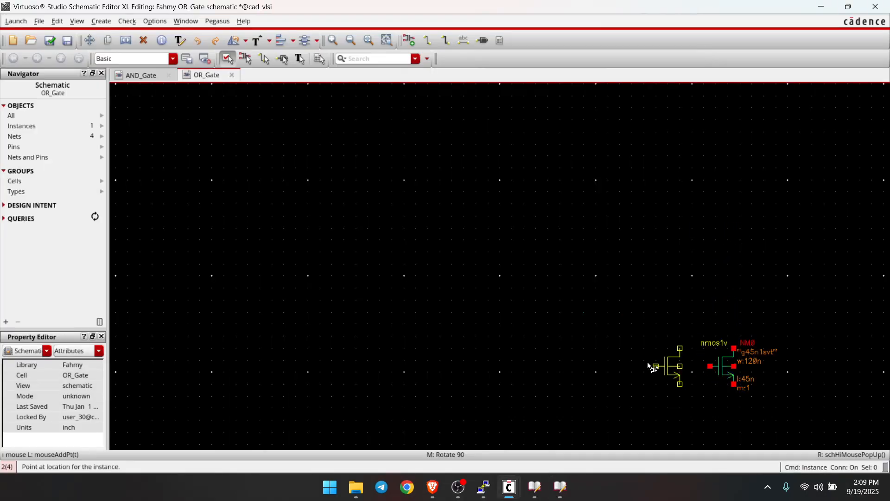
pyautogui.click(650, 366)
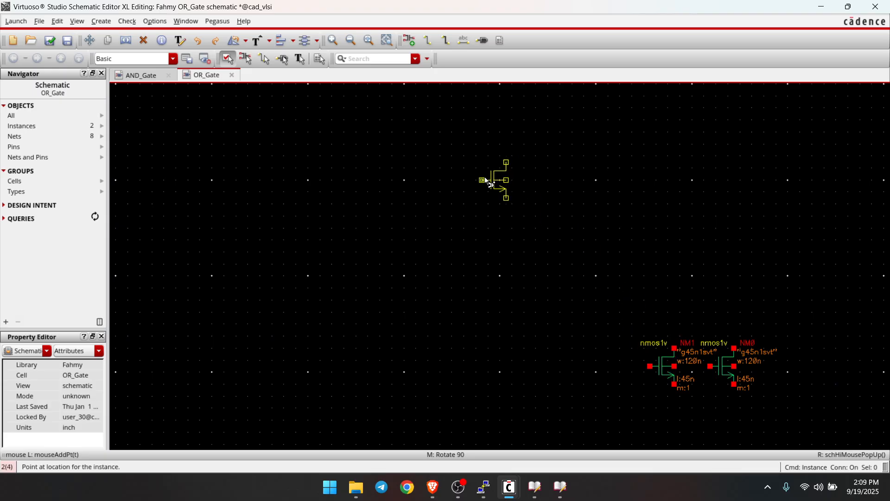
pyautogui.press('Escape')
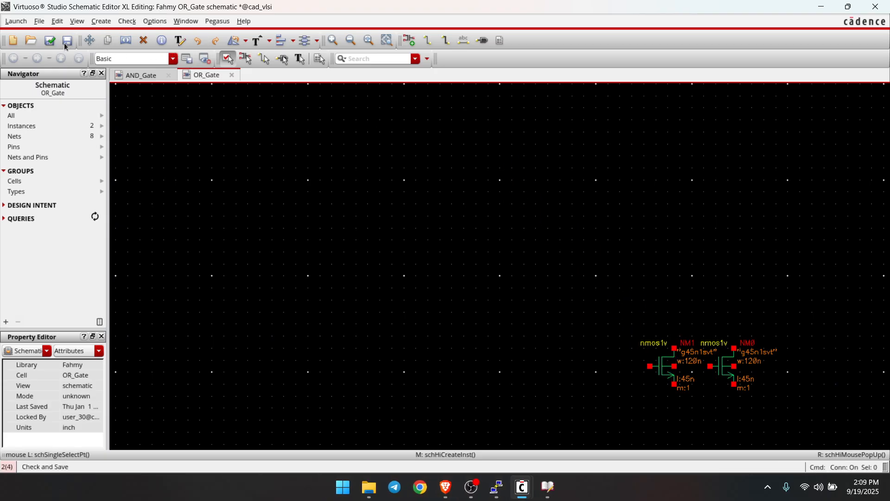
# Place two pmos1v symbol instances from gpdk045, stacked vertically above the NMOS pair
pyautogui.click(101, 21)
pyautogui.click(119, 42)
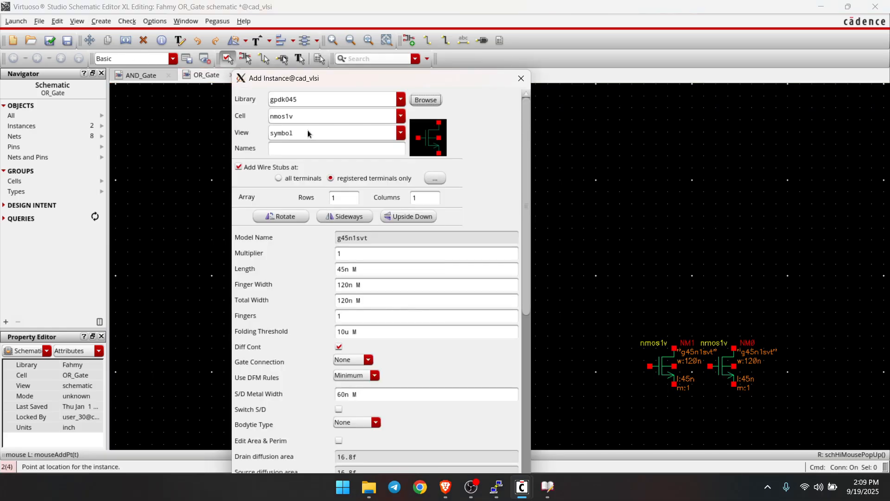
pyautogui.click(275, 117)
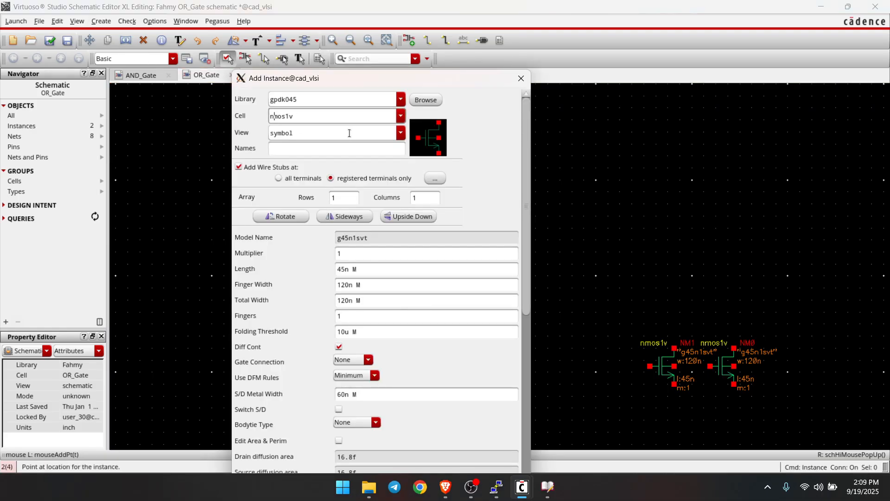
pyautogui.press('BackSpace')
pyautogui.write('p')
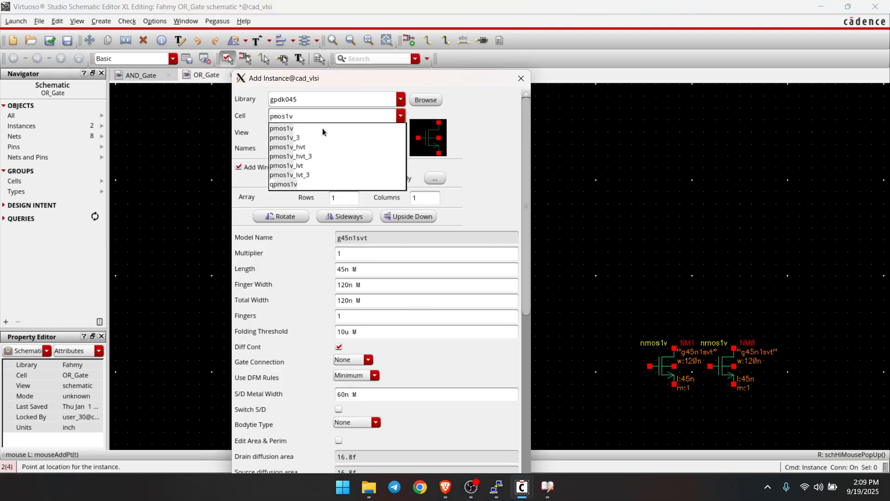
pyautogui.click(286, 130)
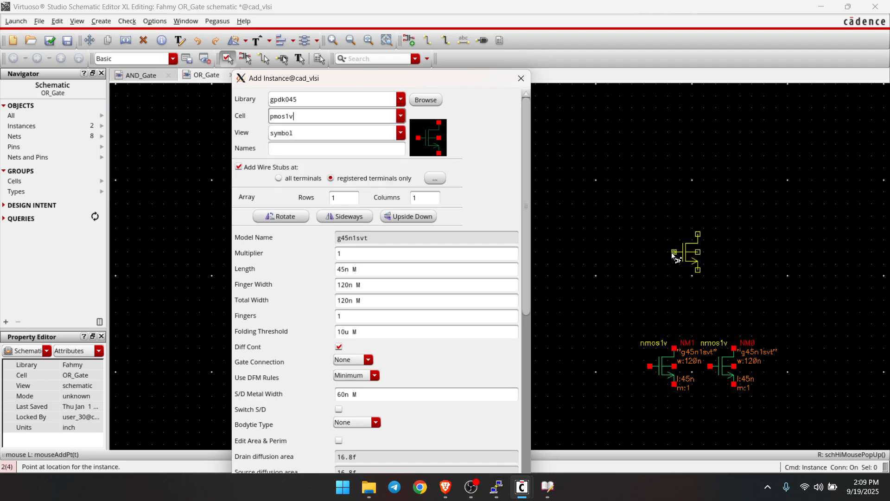
pyautogui.click(671, 253)
pyautogui.click(687, 177)
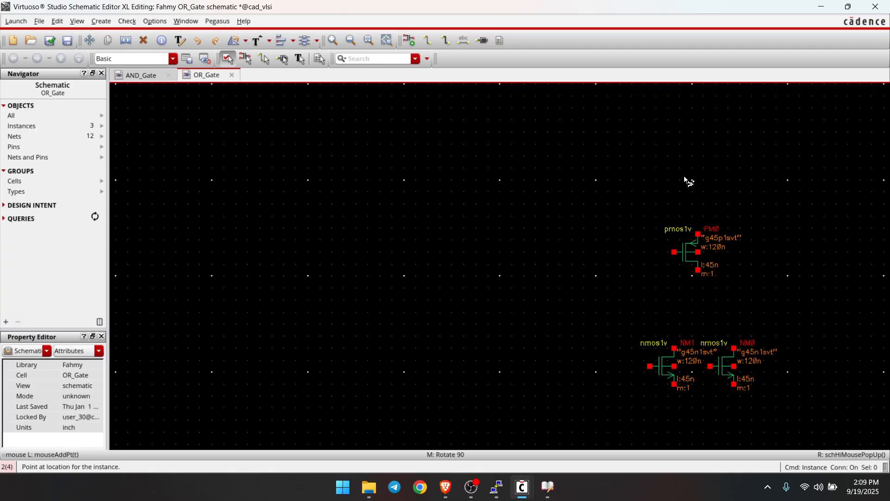
pyautogui.click(674, 182)
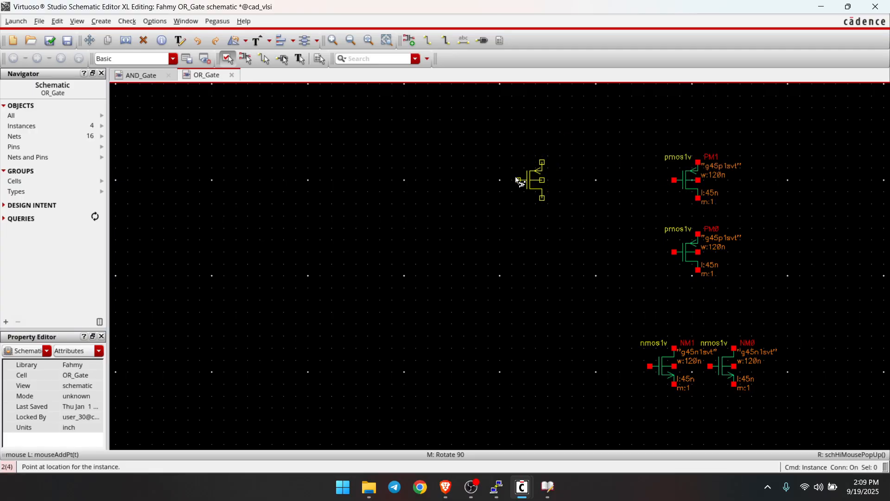
pyautogui.press('Escape')
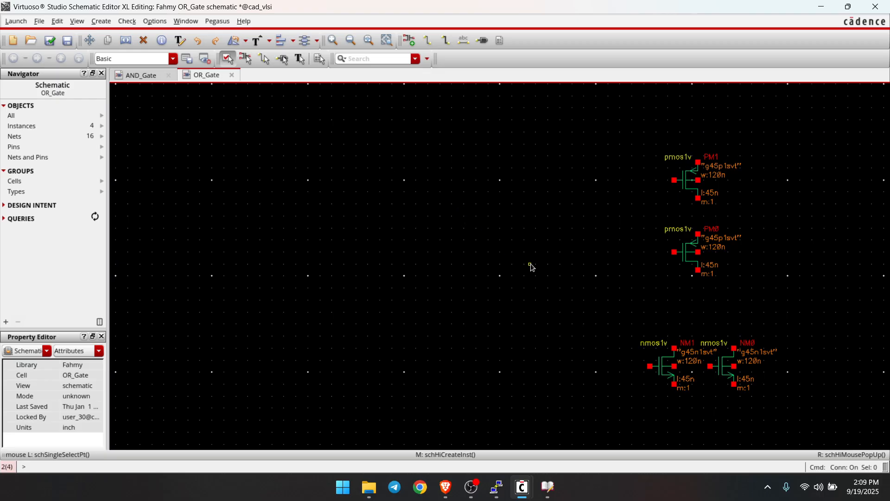
# Create input pins A, B, VDD and GND beside the transistors, with VDD near the upper PMOS and GND below the NMOS level
pyautogui.click(387, 40)
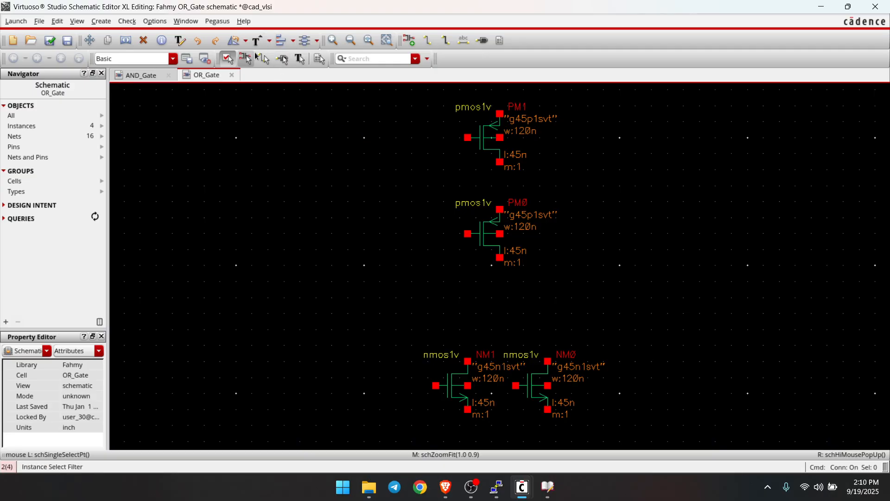
pyautogui.click(482, 41)
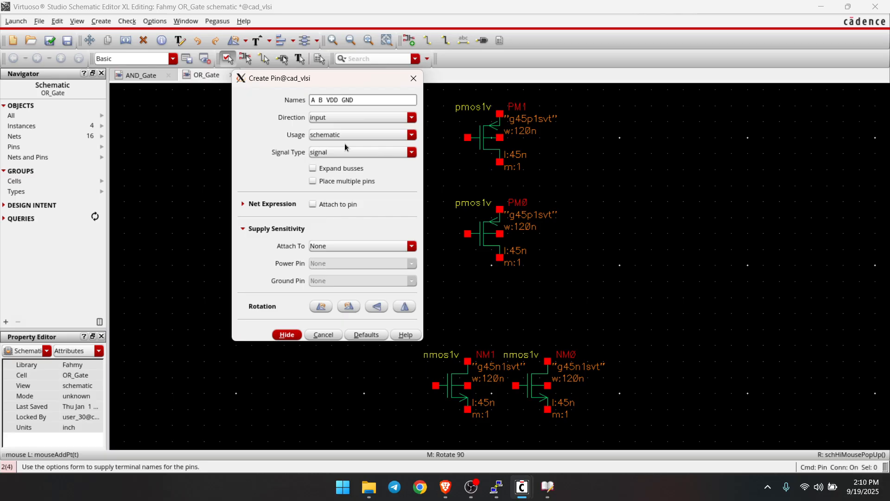
pyautogui.click(286, 334)
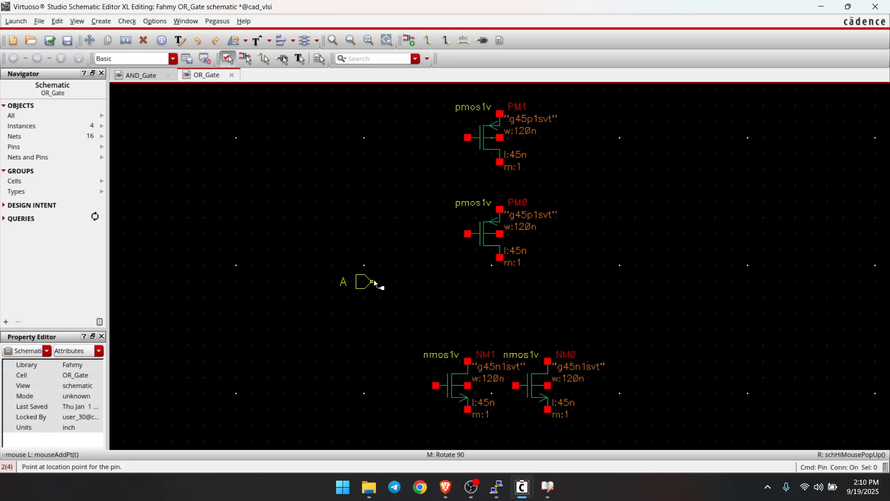
pyautogui.click(372, 282)
pyautogui.click(346, 313)
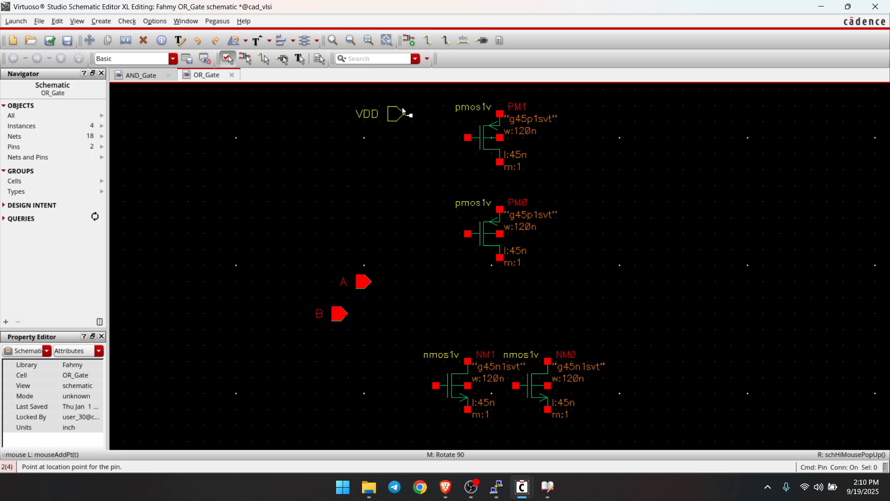
pyautogui.click(392, 99)
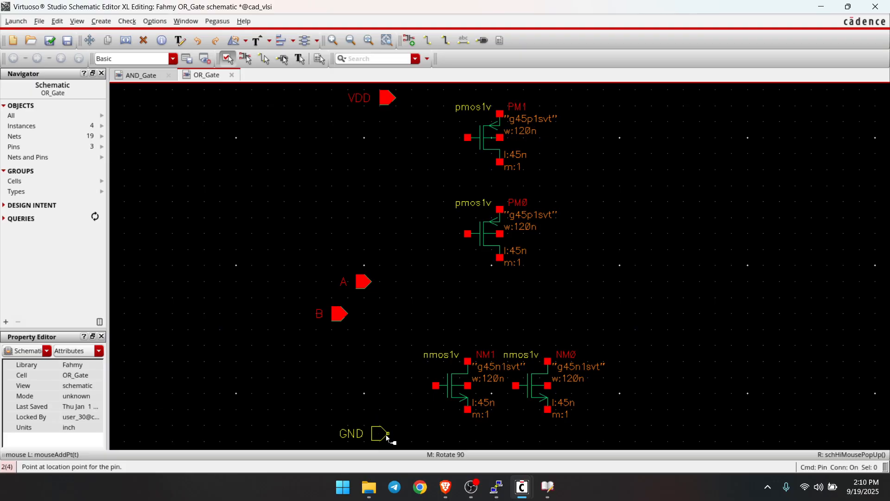
pyautogui.click(386, 435)
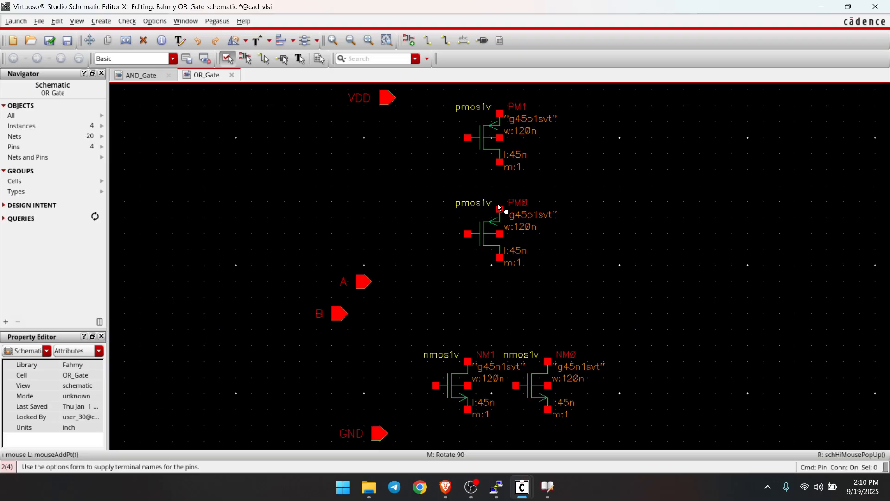
# Create an output pin named Y on the far side of the schematic from the input pins, level with the gap between PMOS and NMOS
pyautogui.click(483, 41)
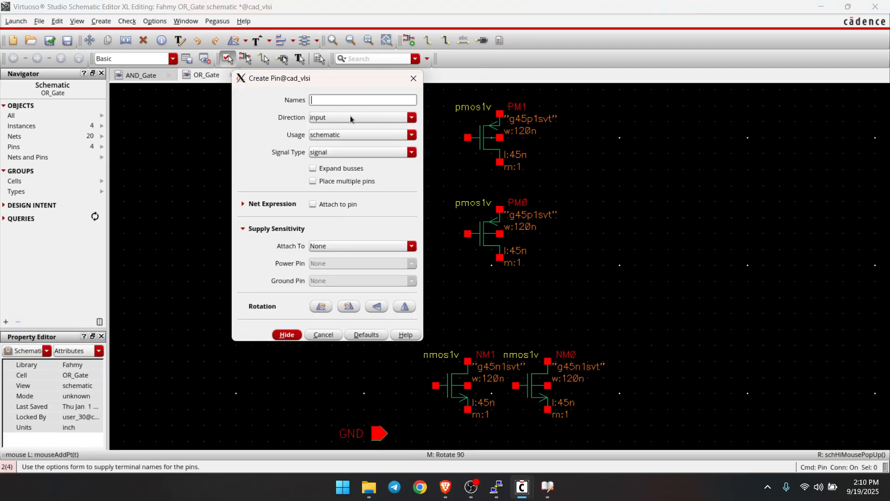
pyautogui.write('Y')
pyautogui.press('Tab')
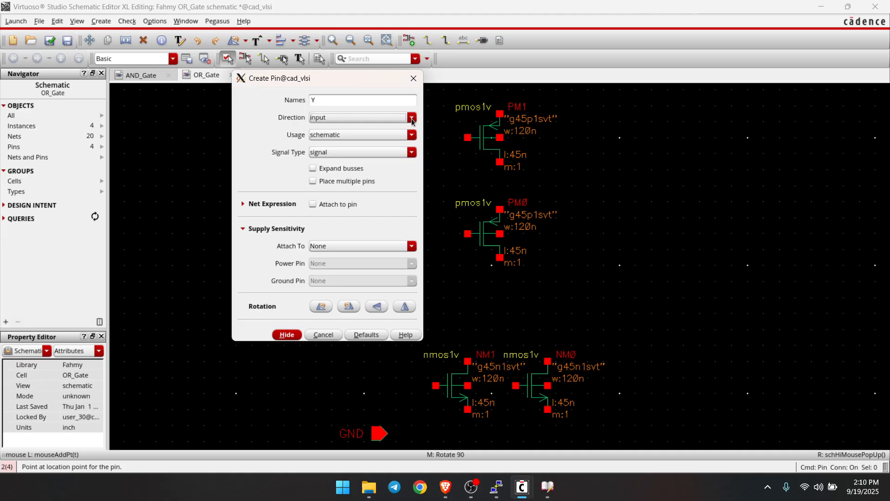
pyautogui.click(412, 118)
pyautogui.click(376, 137)
pyautogui.click(287, 334)
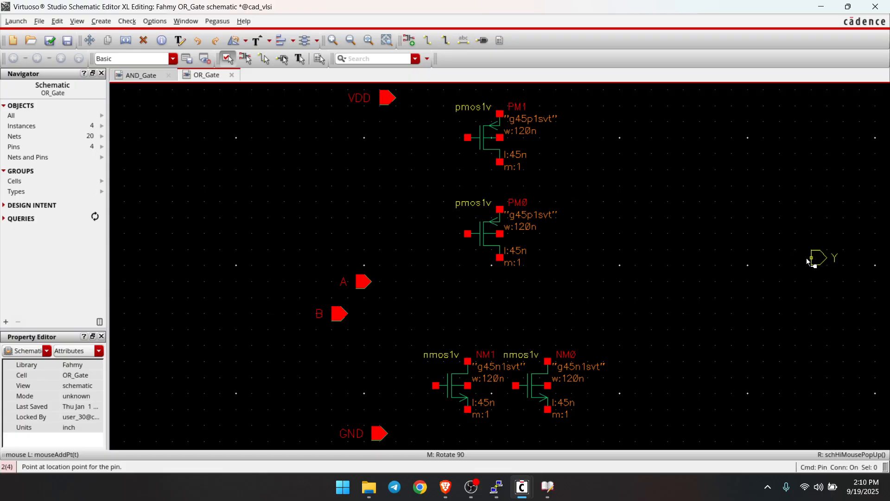
pyautogui.click(802, 273)
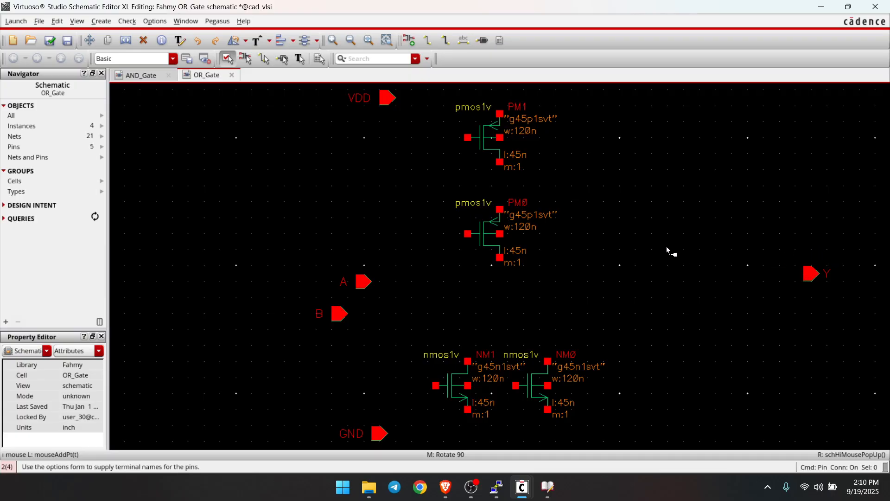
pyautogui.press('Escape')
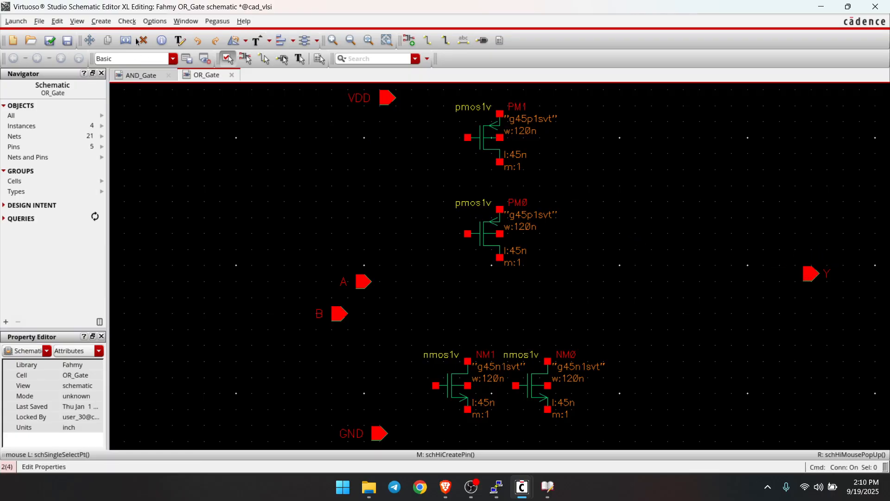
# Place the Inverter symbol from the design's own library between the transistors and pin Y, and move pin Y in line with the inverter's output
pyautogui.click(101, 21)
pyautogui.click(112, 43)
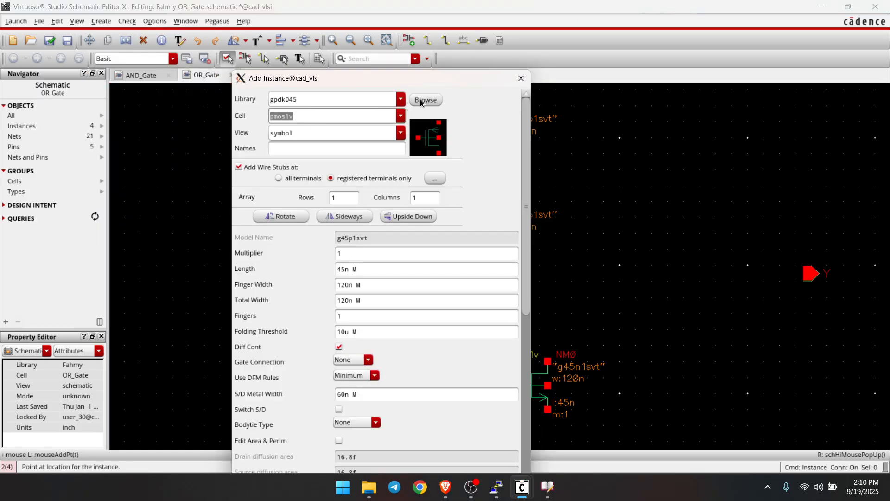
pyautogui.click(400, 99)
pyautogui.click(307, 111)
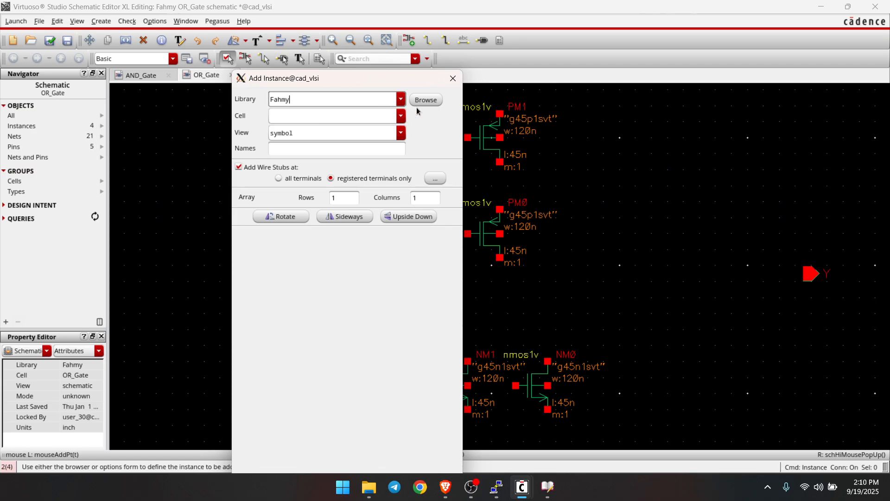
pyautogui.click(401, 117)
pyautogui.click(333, 136)
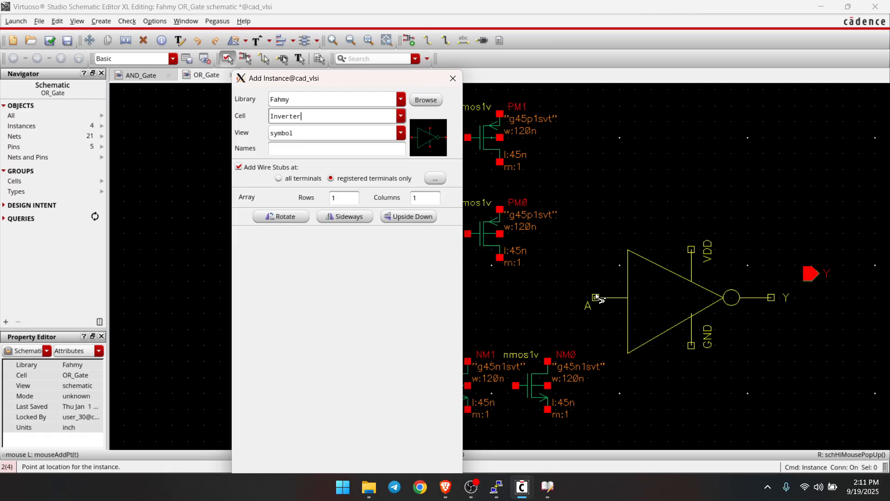
pyautogui.click(596, 292)
pyautogui.click(597, 294)
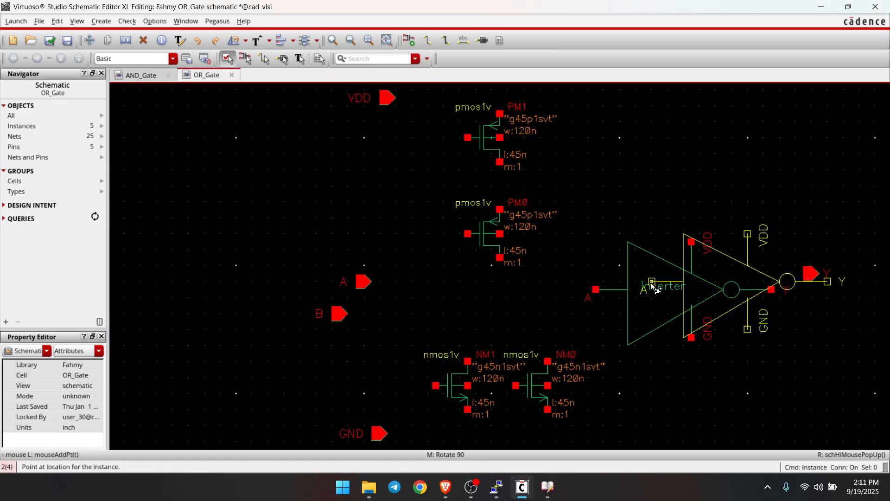
pyautogui.press('Escape')
pyautogui.moveTo(806, 285); pyautogui.dragTo(816, 293)
pyautogui.click(811, 313)
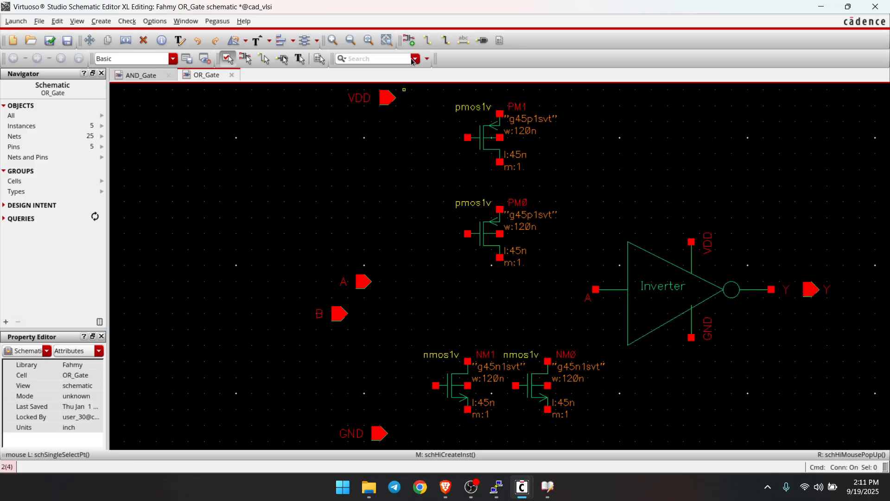
# Wire VDD to PM1's source and both PMOS body terminals, and connect PM1's drain to PM0's source
pyautogui.click(394, 98)
pyautogui.click(500, 114)
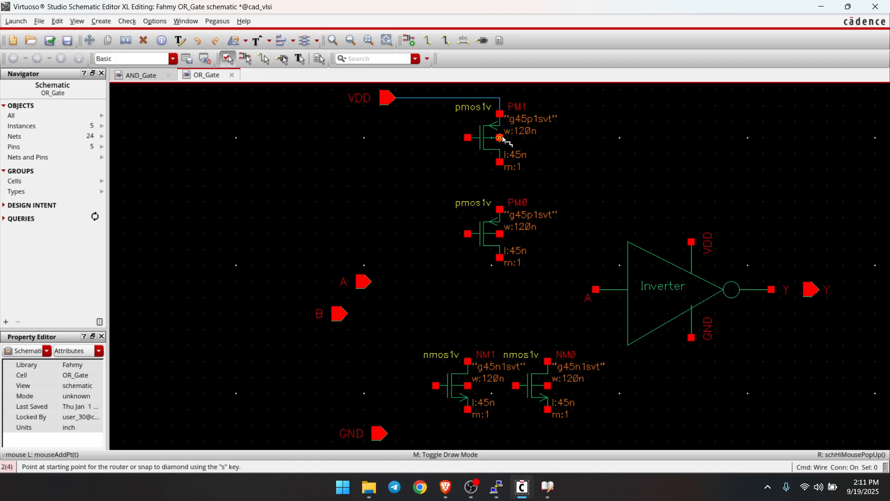
pyautogui.click(501, 138)
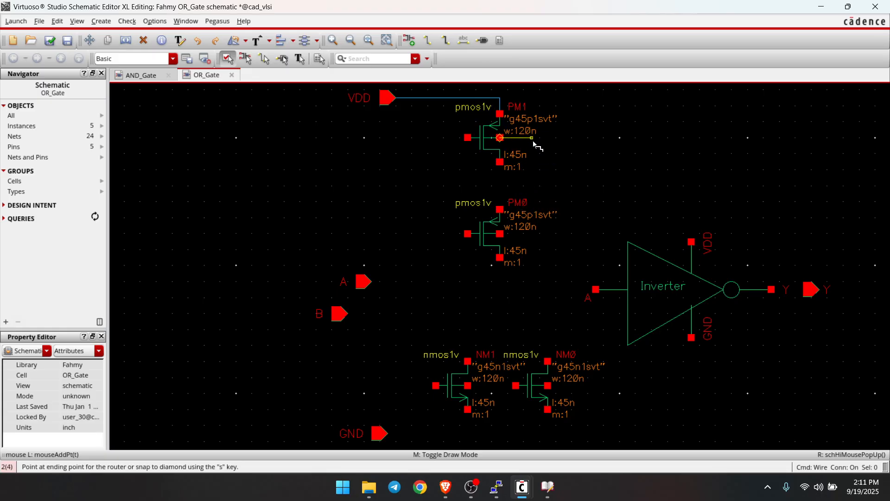
pyautogui.click(532, 138)
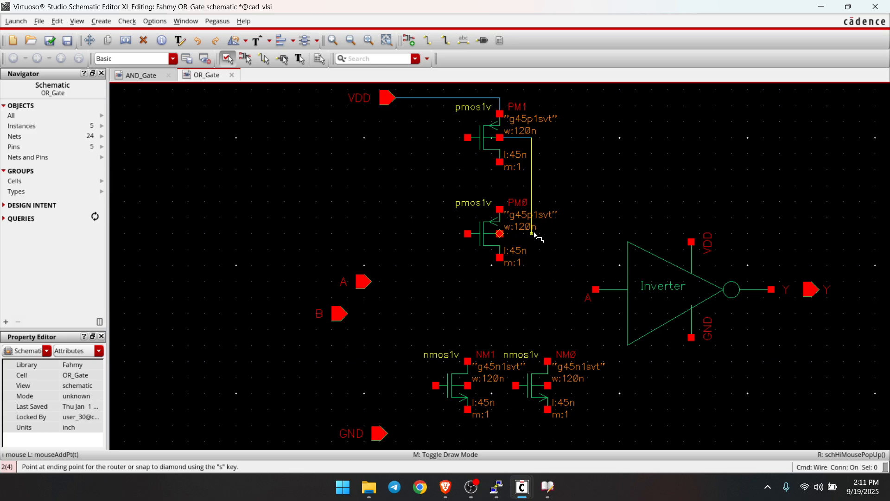
pyautogui.click(501, 234)
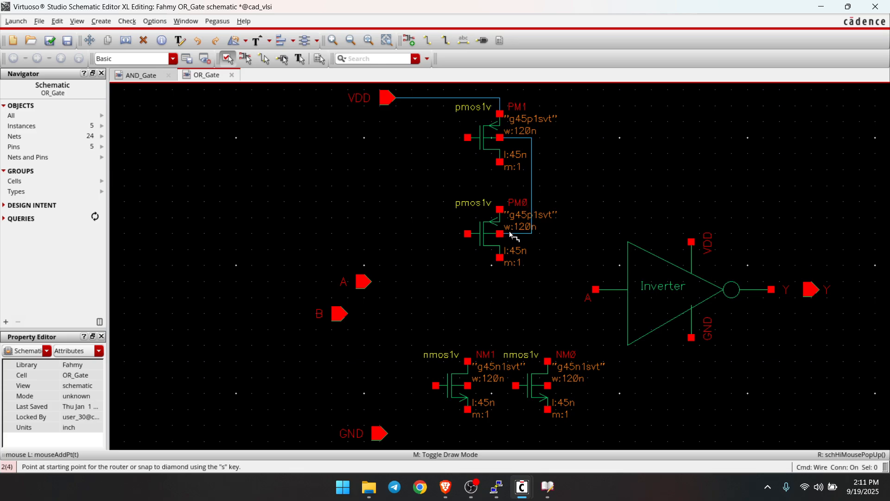
pyautogui.click(532, 137)
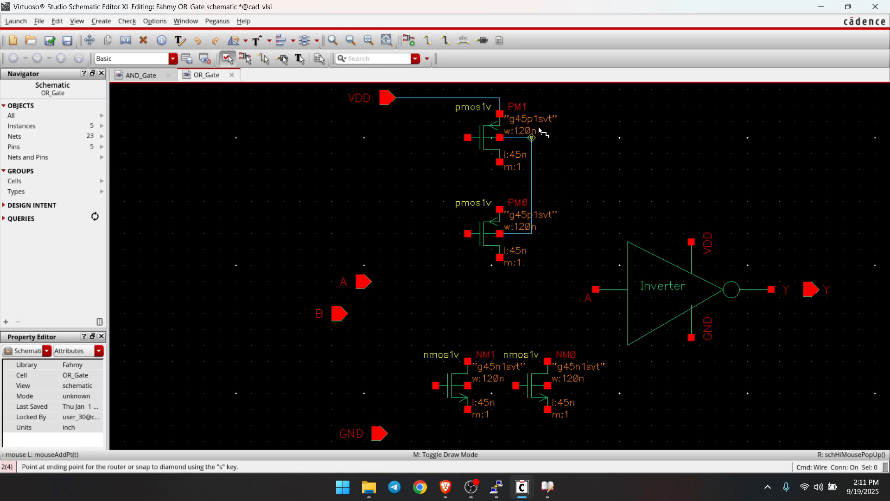
pyautogui.click(499, 98)
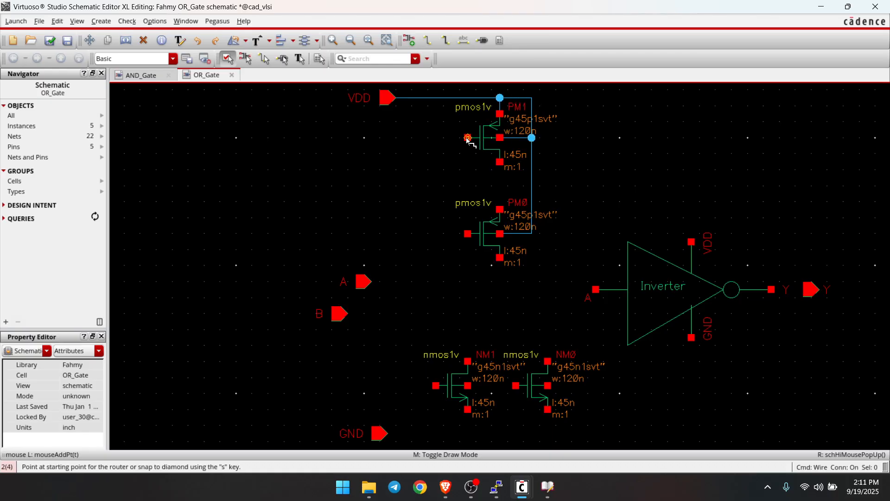
pyautogui.click(500, 163)
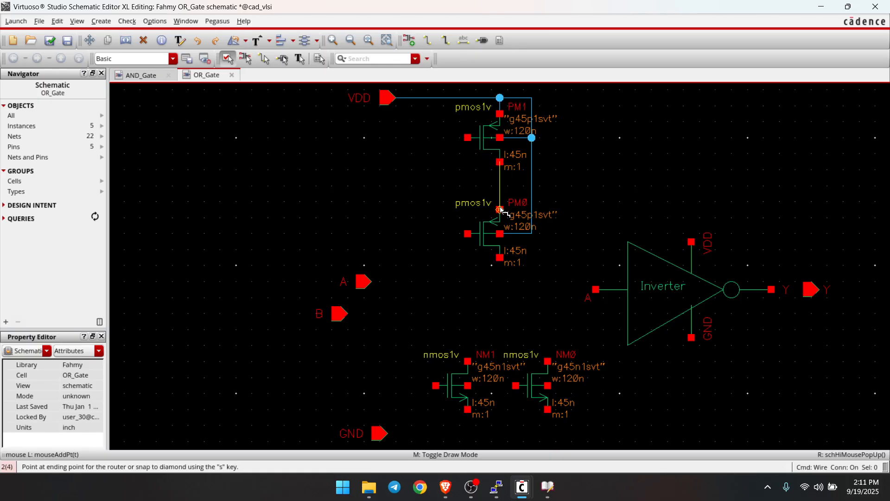
pyautogui.click(500, 210)
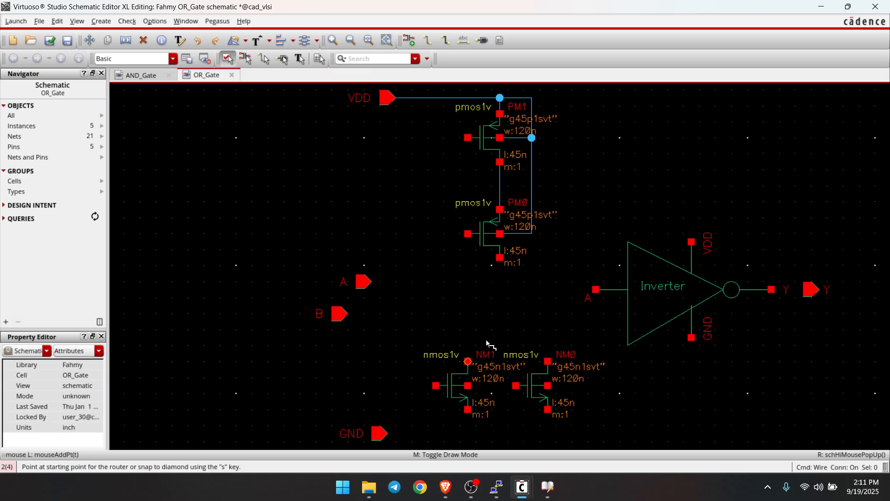
# Join the drains of NM1 and NM0 with a wire above the pair, deleting and rerouting the overshooting horizontal segment
pyautogui.click(468, 362)
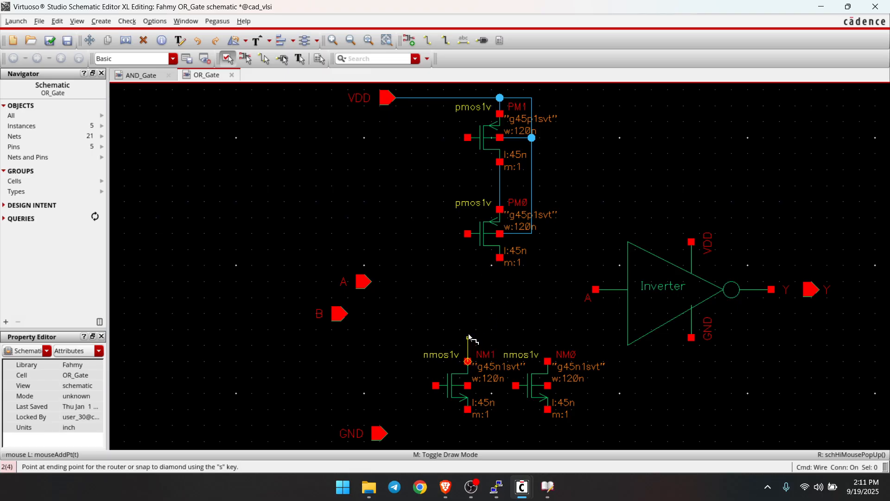
pyautogui.click(556, 330)
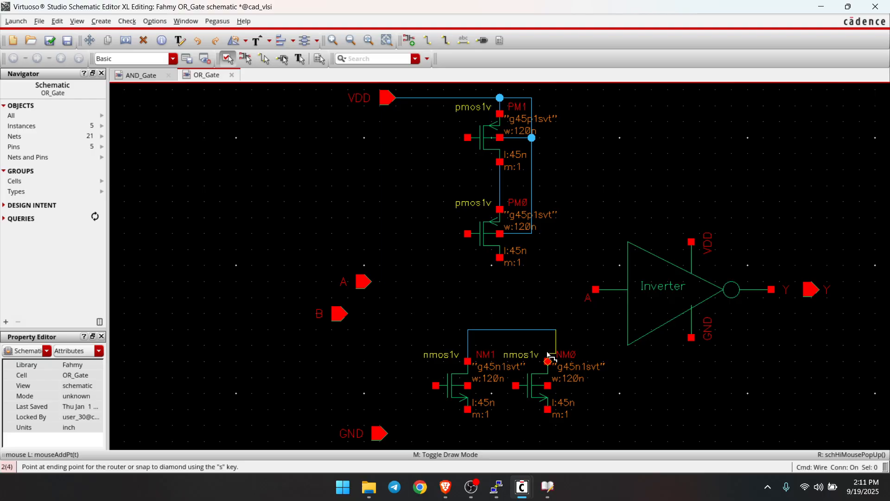
pyautogui.press('Escape')
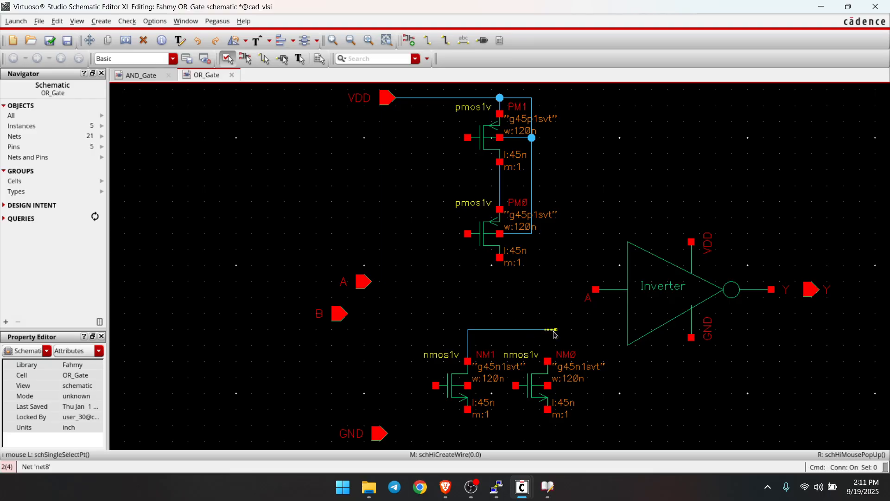
pyautogui.click(553, 330)
pyautogui.press('Delete')
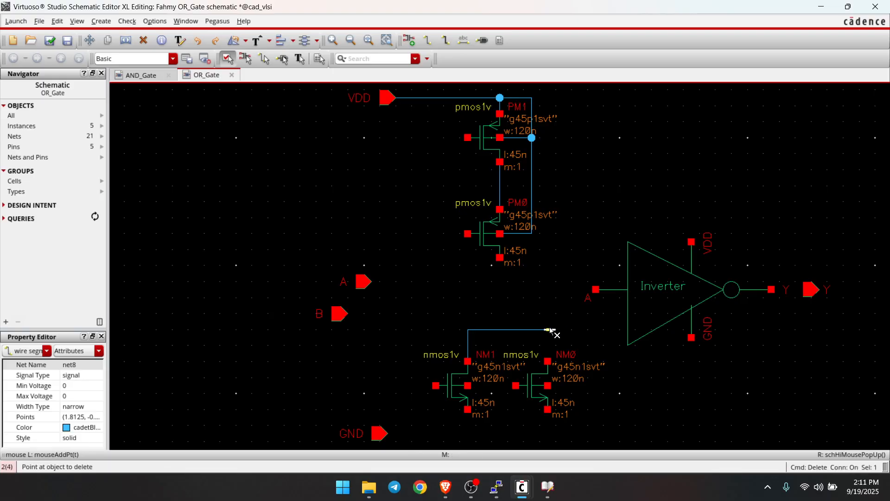
pyautogui.click(549, 330)
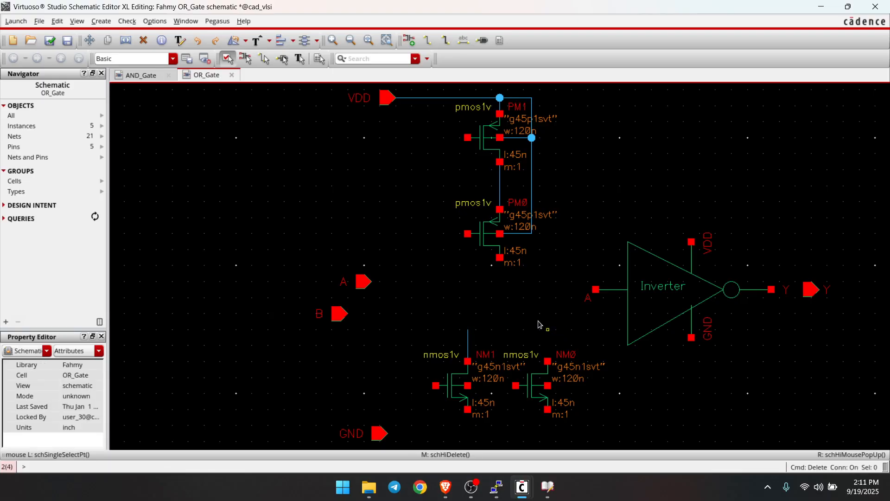
pyautogui.press('w')
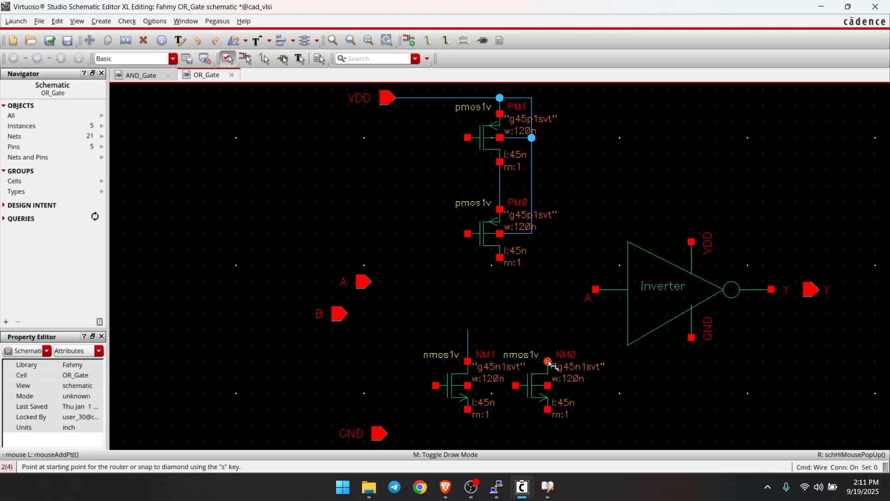
pyautogui.click(549, 361)
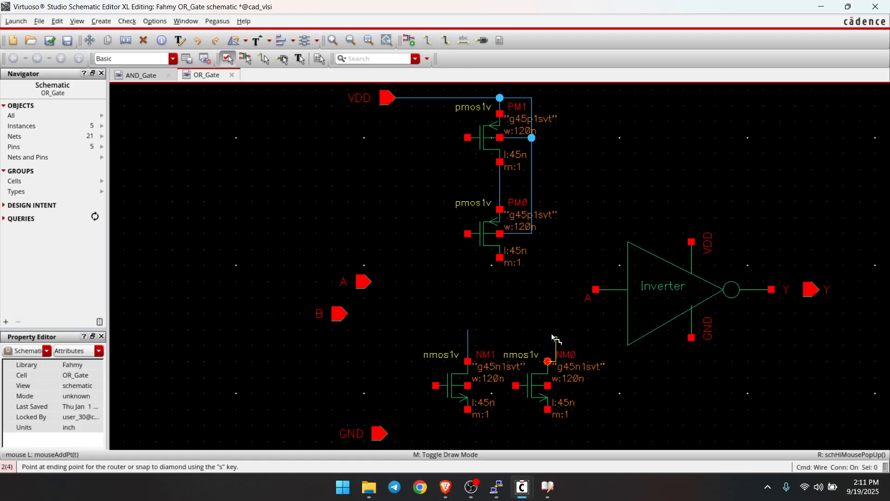
pyautogui.click(467, 331)
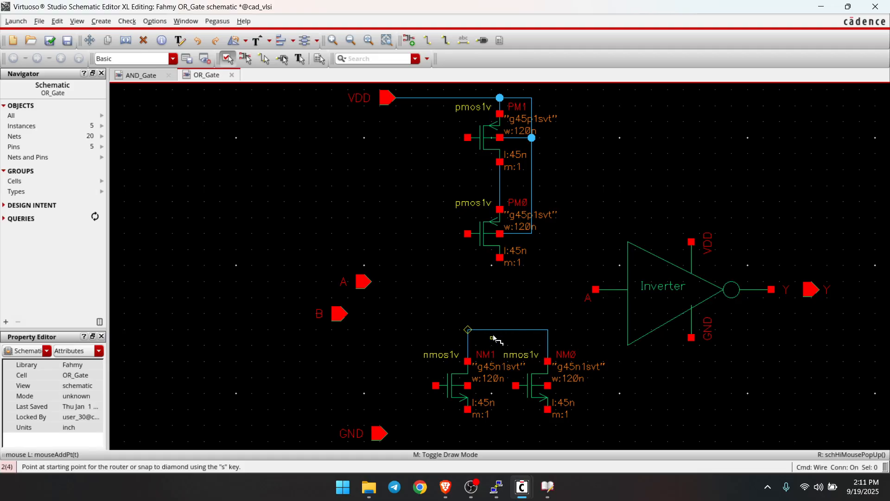
# Wire the sources of NM1 and NM0 together below the pair and connect that wire to the GND pin
pyautogui.click(467, 410)
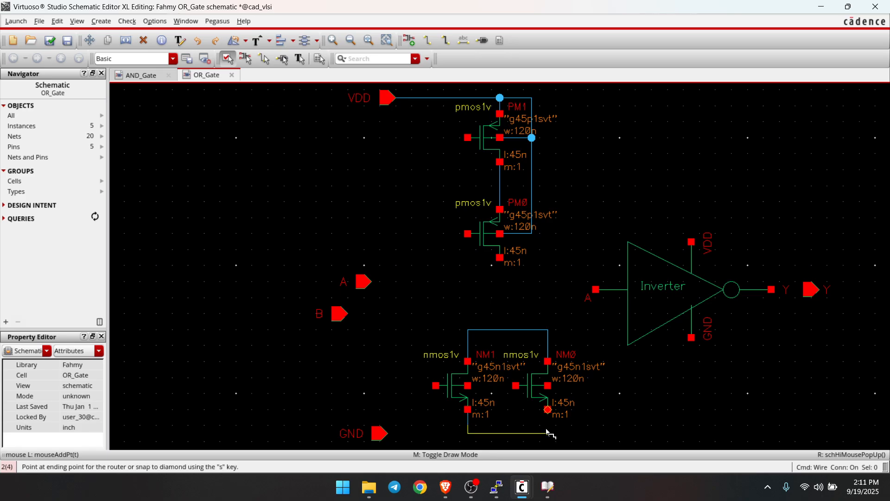
pyautogui.click(549, 411)
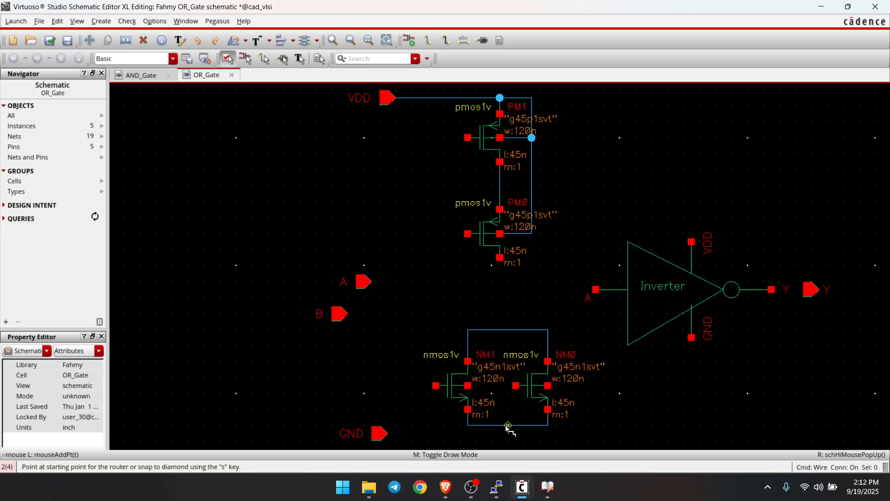
pyautogui.click(508, 426)
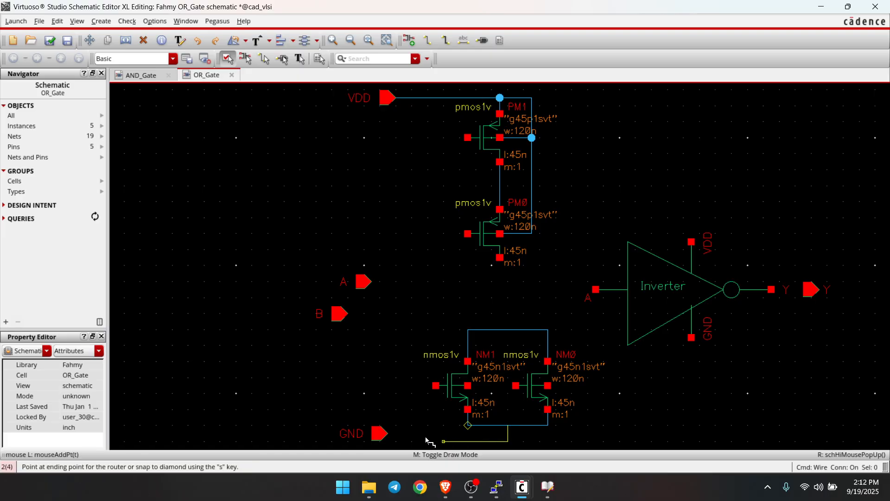
pyautogui.click(387, 434)
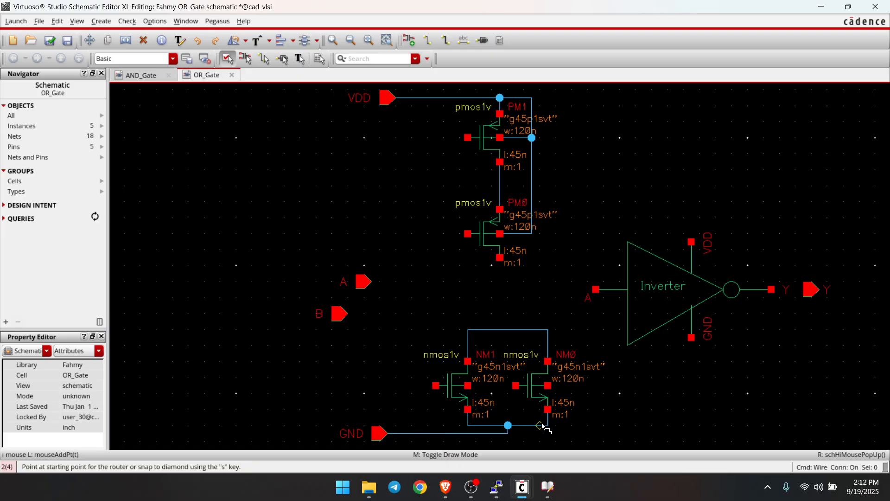
# Tie the body terminal of each NMOS transistor to its own source
pyautogui.click(468, 386)
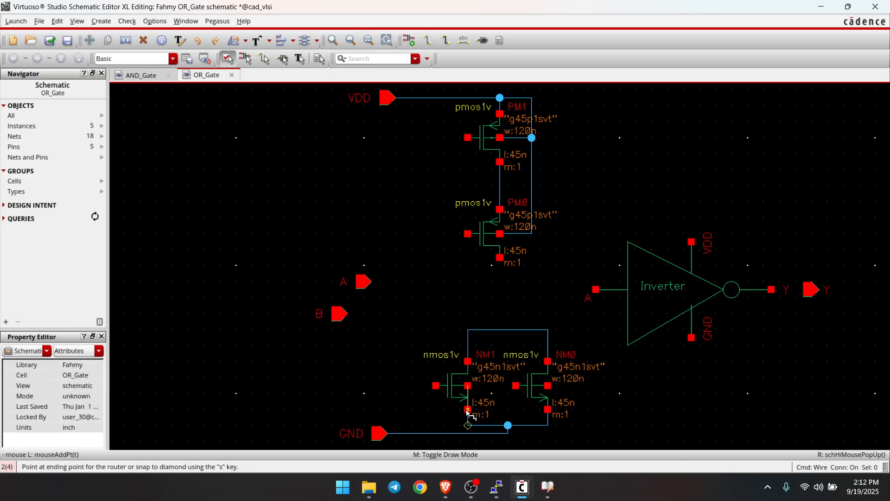
pyautogui.click(469, 414)
pyautogui.click(549, 386)
pyautogui.click(548, 409)
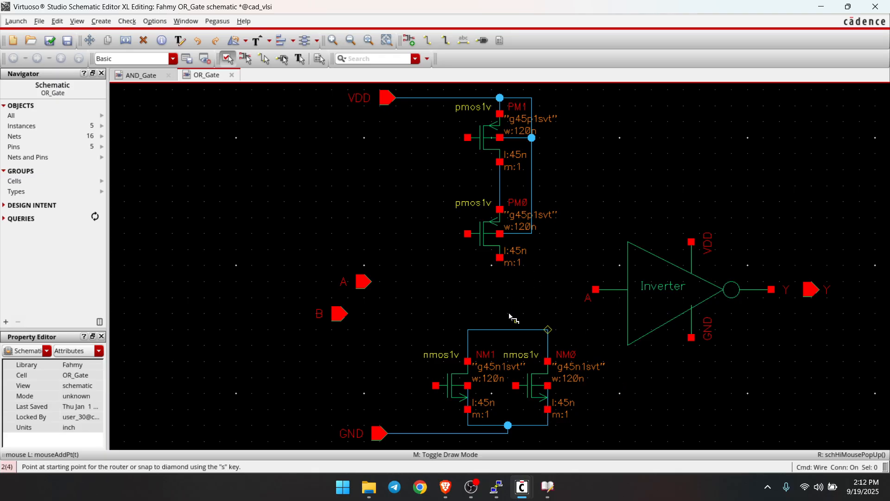
# Connect PM0's drain to the joined NMOS drains and wire the inverter between that node and output pin Y
pyautogui.click(500, 258)
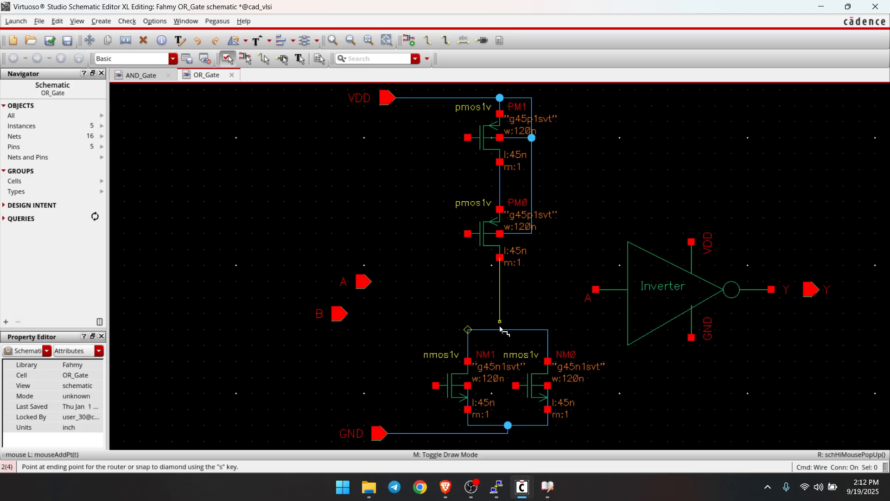
pyautogui.press('s')
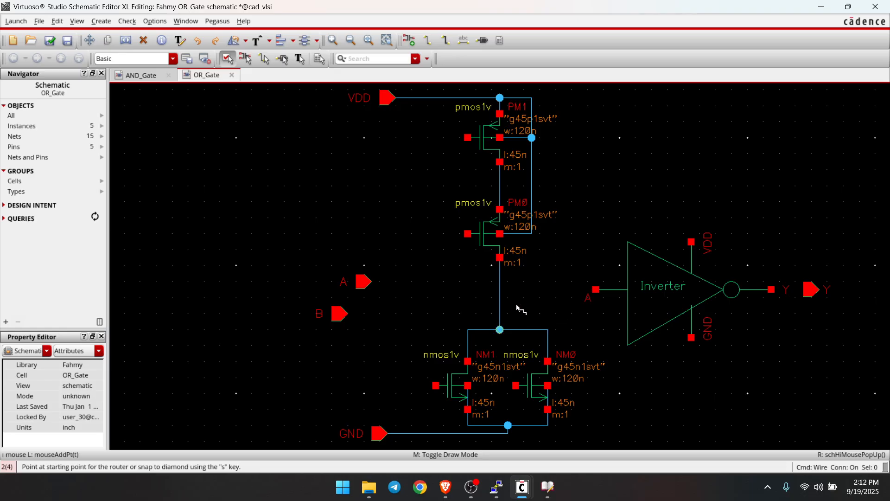
pyautogui.click(596, 290)
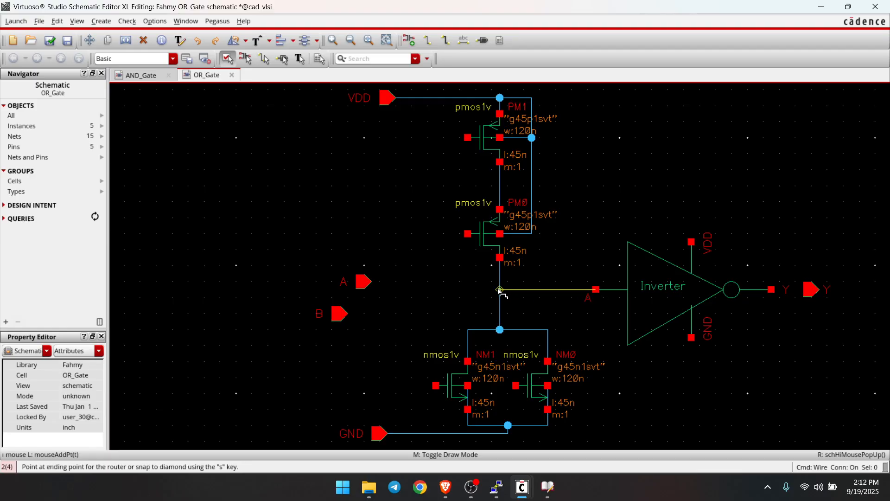
pyautogui.click(499, 290)
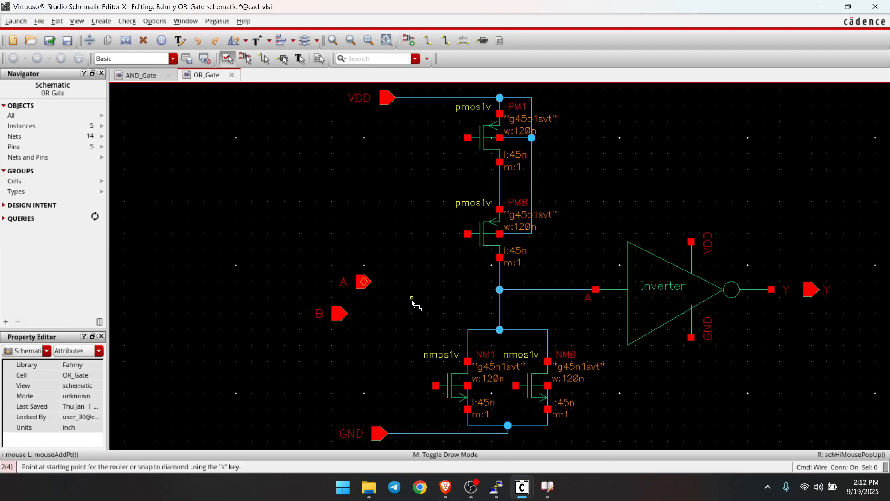
pyautogui.click(771, 290)
pyautogui.click(807, 290)
# Wire input pin A to the gates of PM0 and NM1
pyautogui.click(364, 282)
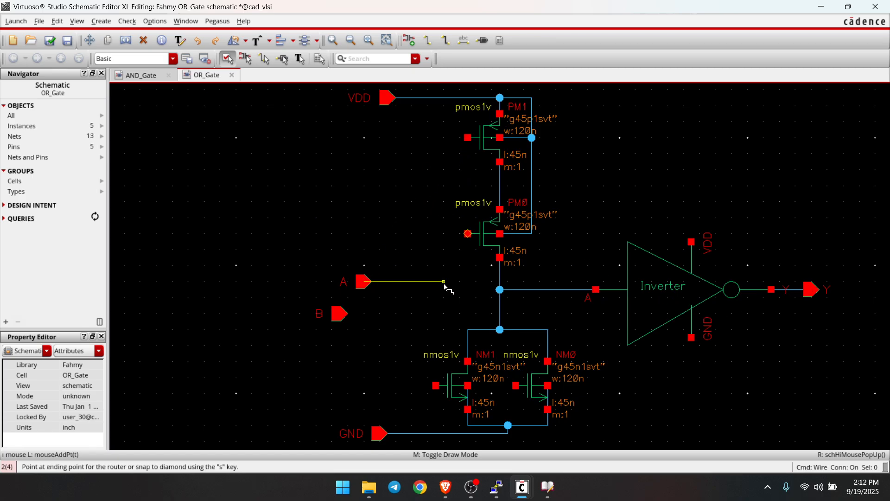
pyautogui.click(419, 280)
pyautogui.click(471, 237)
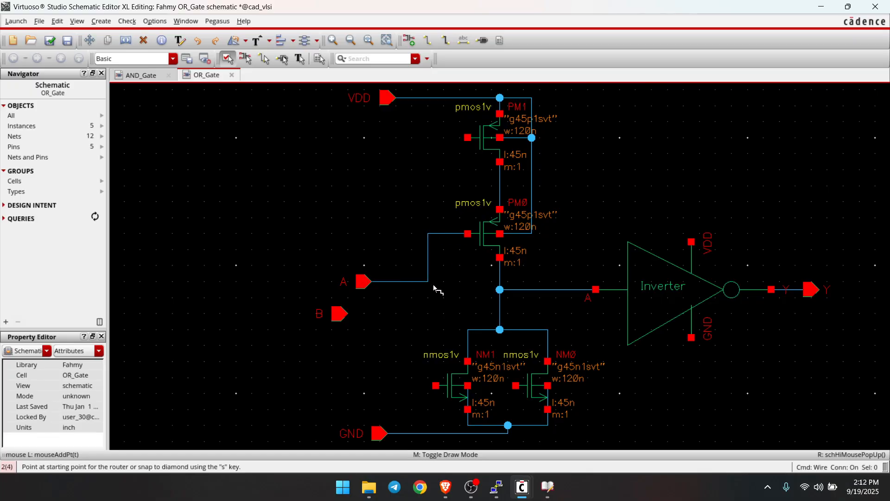
pyautogui.click(428, 281)
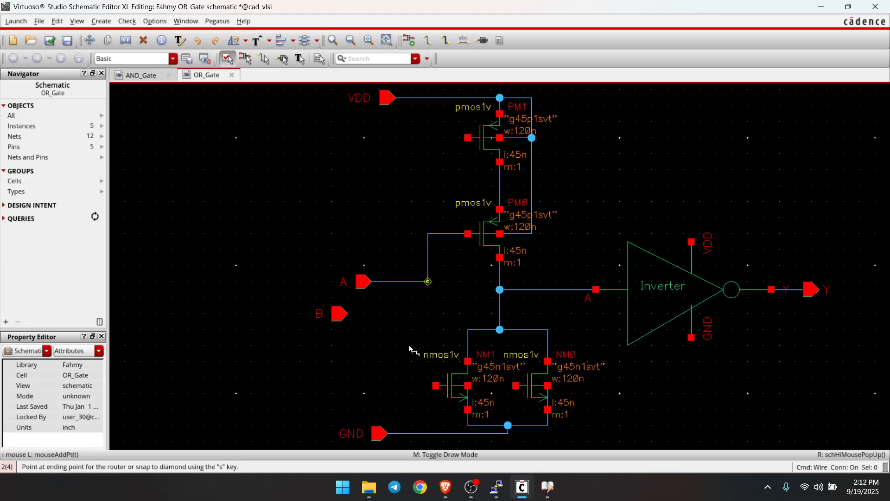
pyautogui.click(435, 387)
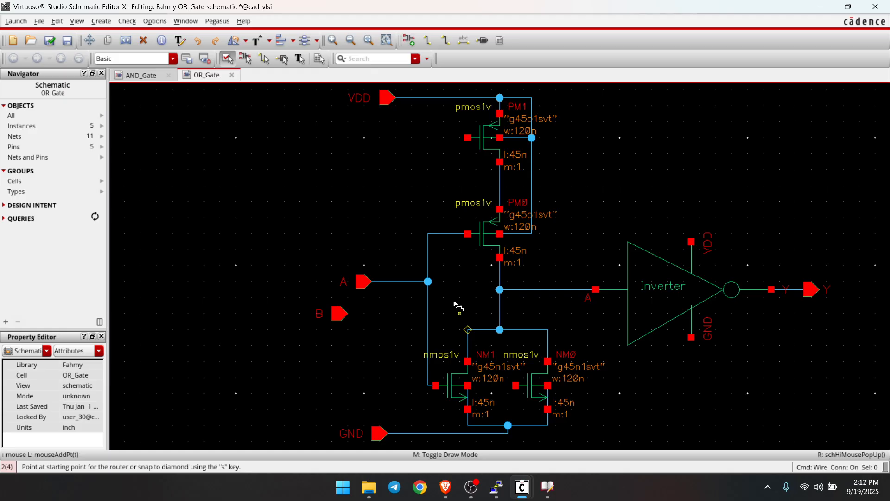
# Wire input pin B to the gates of PM1 and NM0, and check and save the schematic
pyautogui.click(346, 313)
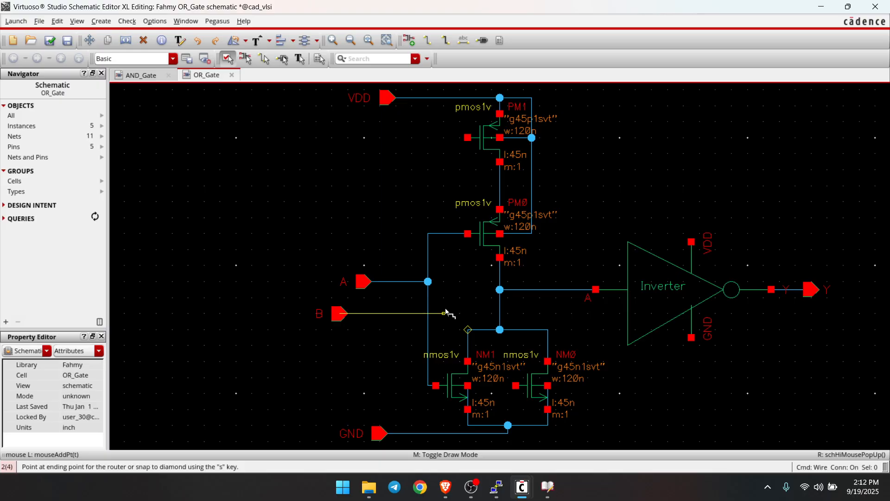
pyautogui.click(448, 137)
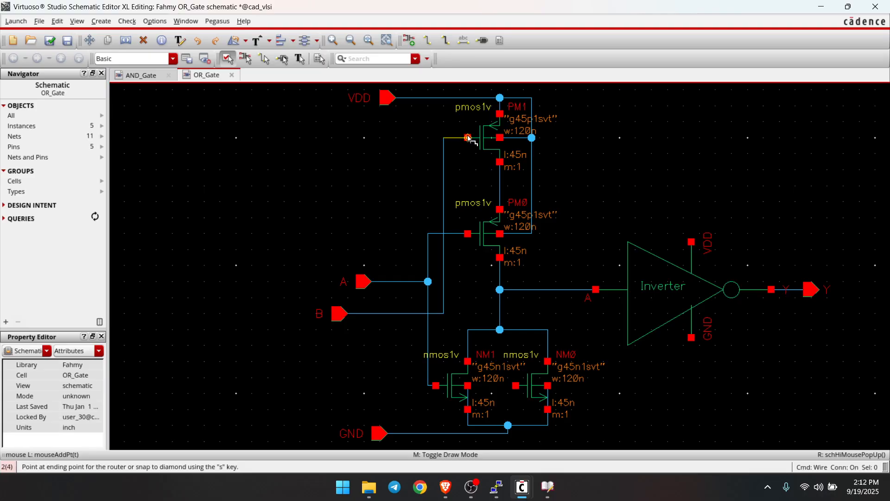
pyautogui.click(468, 138)
pyautogui.click(484, 314)
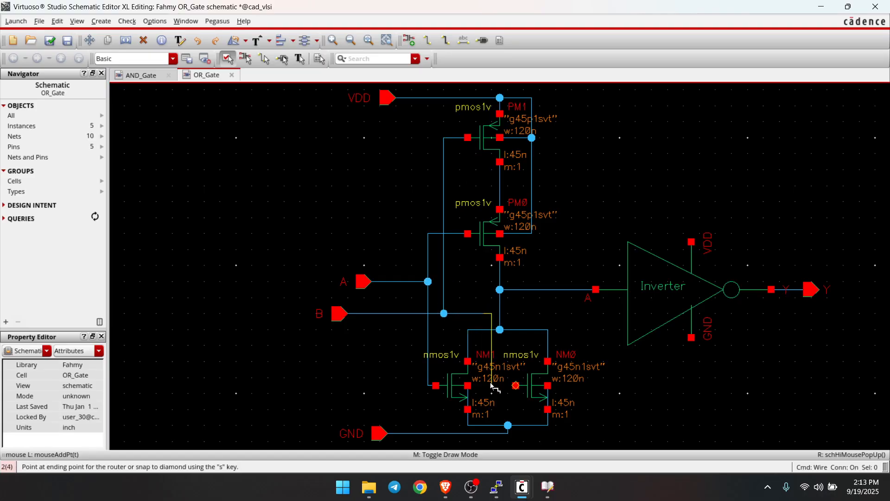
pyautogui.click(492, 385)
pyautogui.click(517, 386)
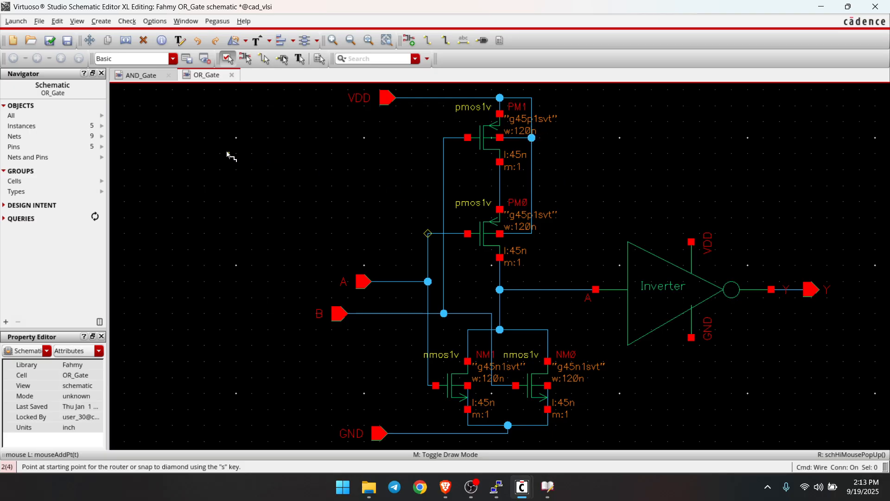
pyautogui.press('Escape')
pyautogui.click(50, 41)
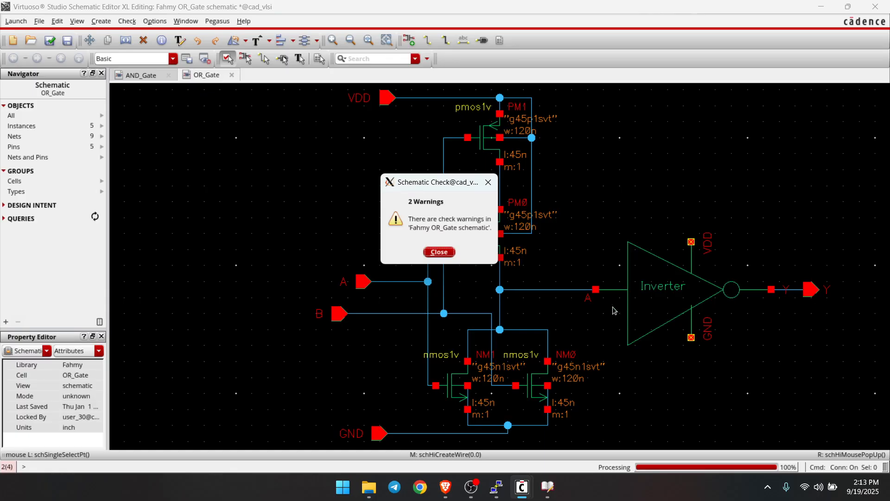
pyautogui.click(439, 251)
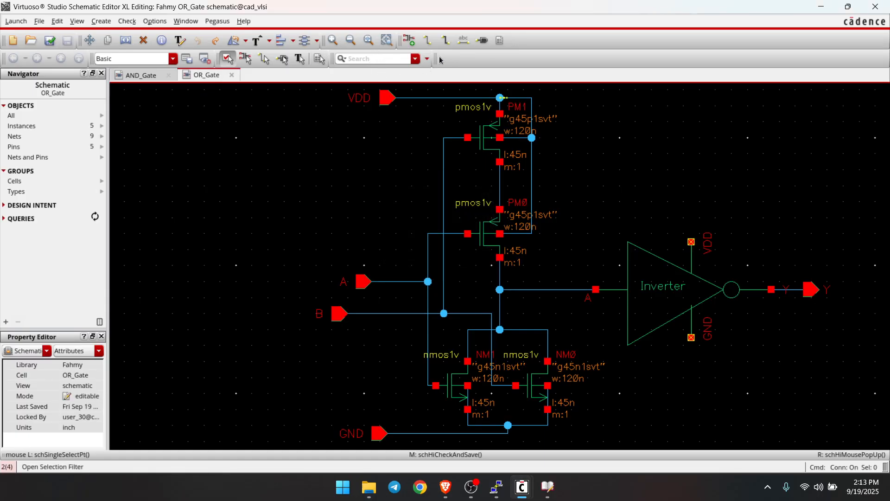
# Wire the inverter's VDD and GND terminals to the matching supply nets, and check and save the schematic again
pyautogui.click(427, 40)
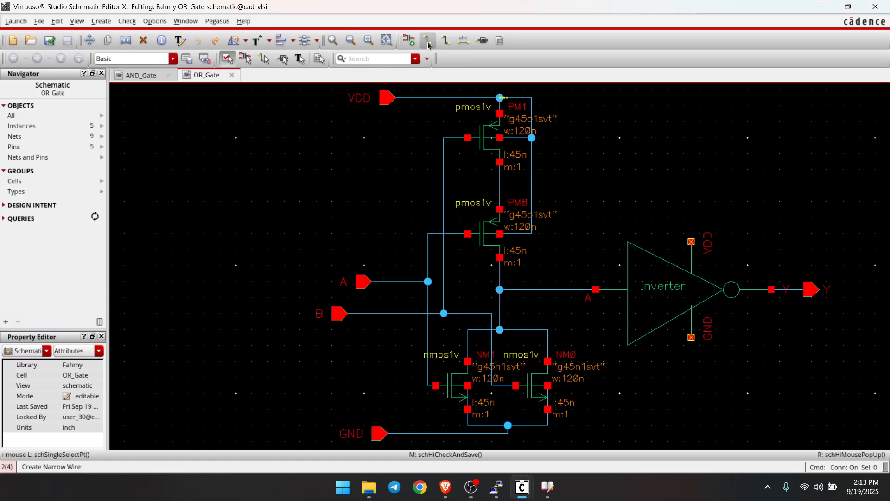
pyautogui.click(691, 242)
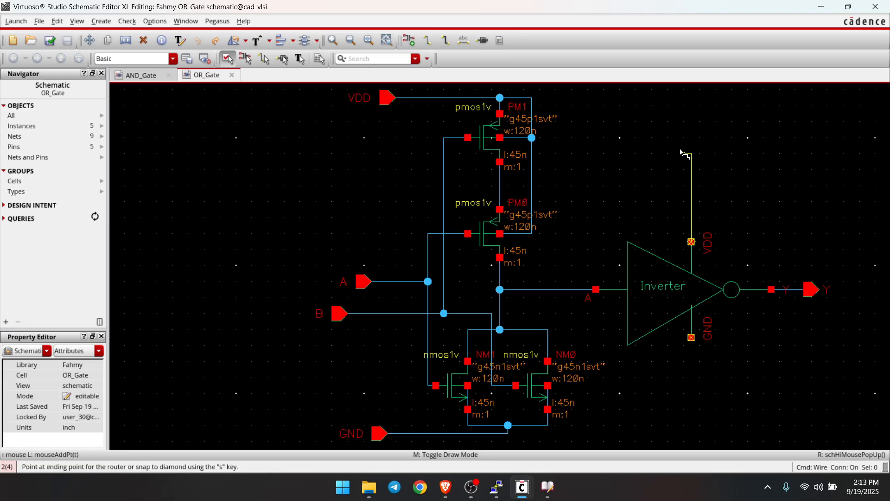
pyautogui.click(531, 98)
pyautogui.click(692, 338)
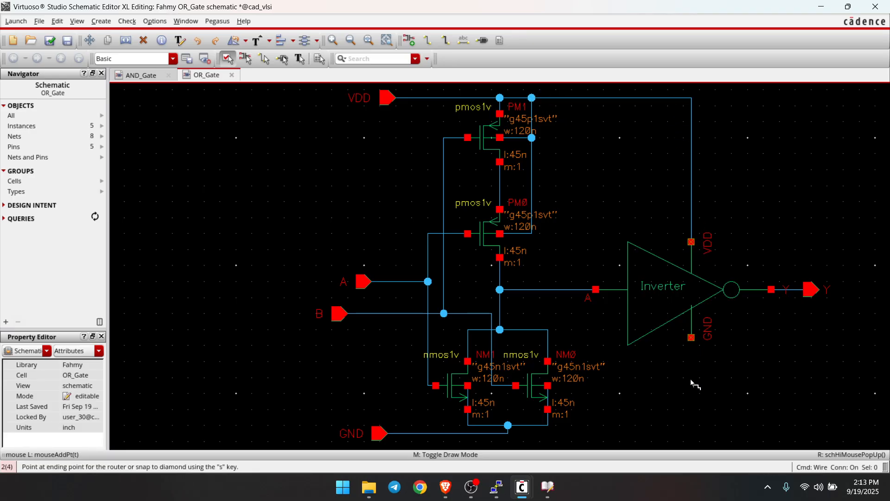
pyautogui.click(509, 433)
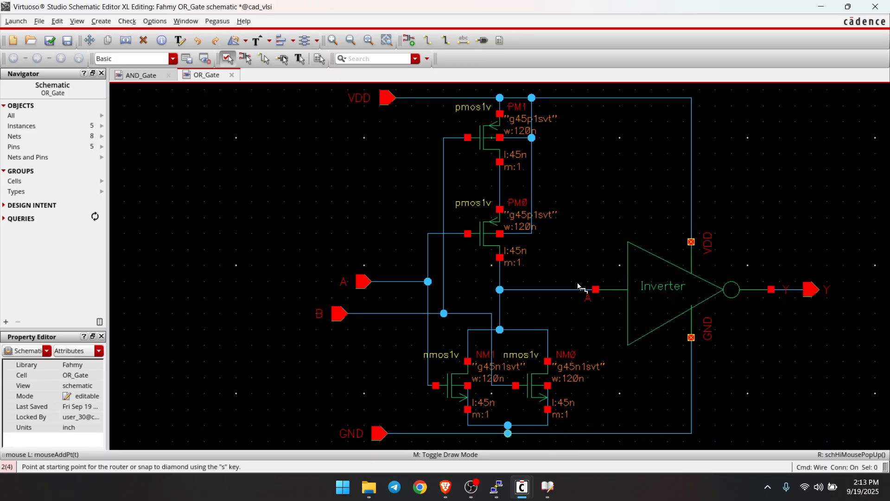
pyautogui.press('Escape')
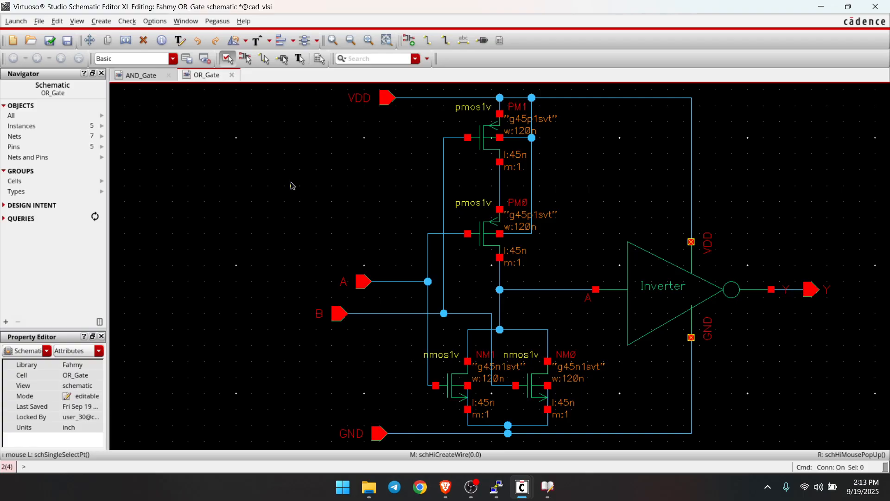
pyautogui.click(50, 41)
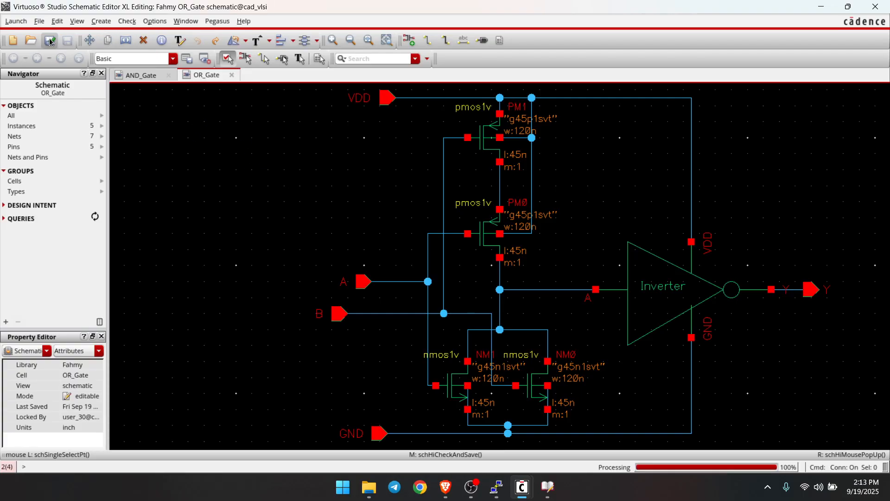
# Create a symbol cellview for OR_Gate from its schematic view, continuing to the symbol generation options
pyautogui.click(102, 22)
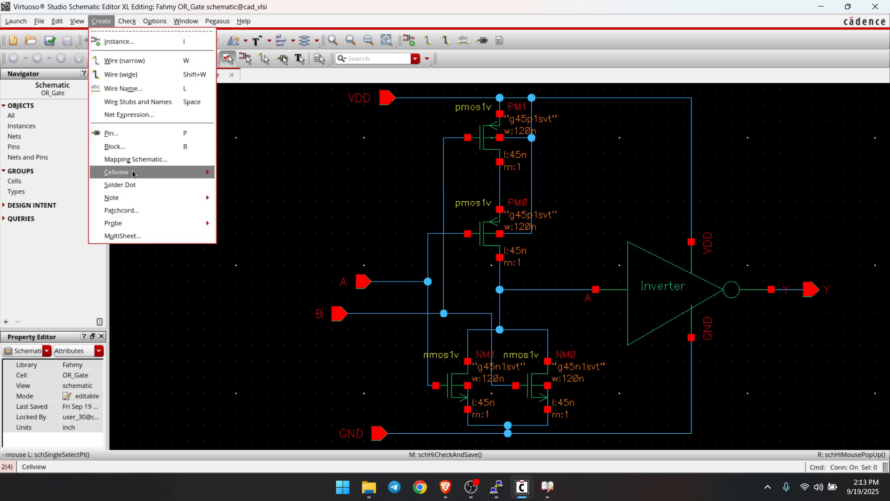
pyautogui.moveTo(135, 173)
pyautogui.click(241, 179)
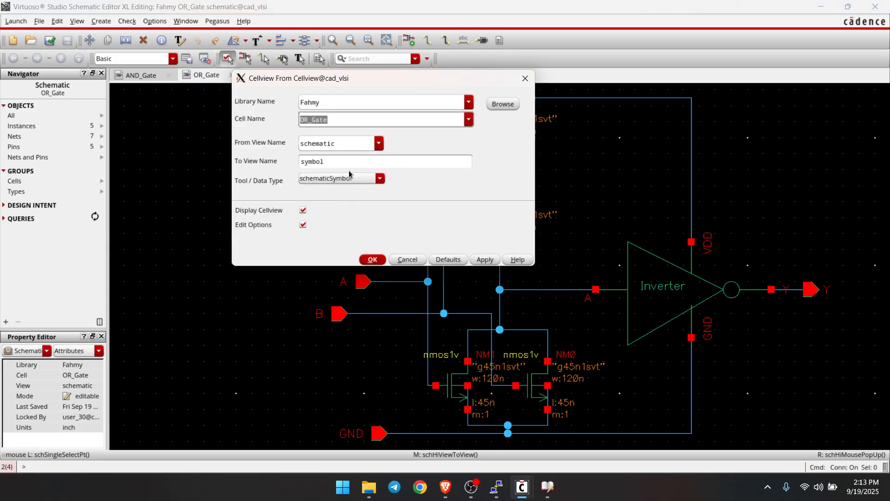
pyautogui.click(377, 261)
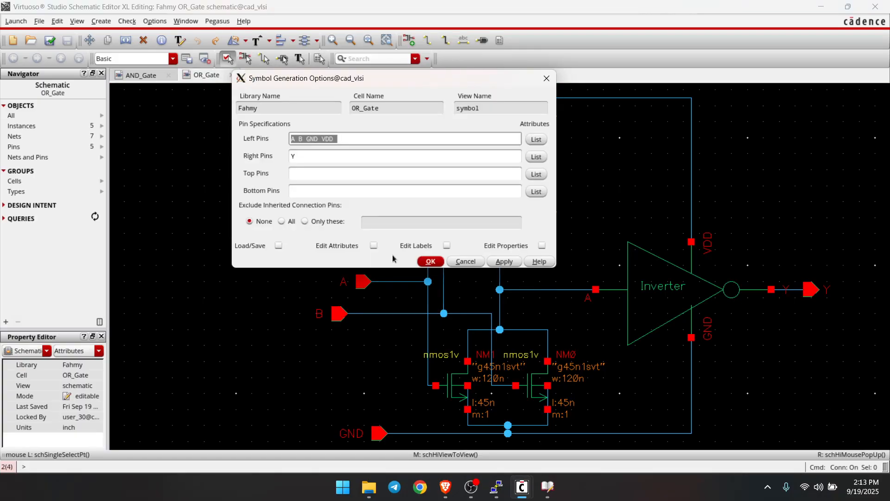
# Keep A and B as the symbol's left pins, assign VDD to the top and GND to the bottom, and generate it
pyautogui.moveTo(350, 140); pyautogui.dragTo(314, 139)
pyautogui.press('BackSpace')
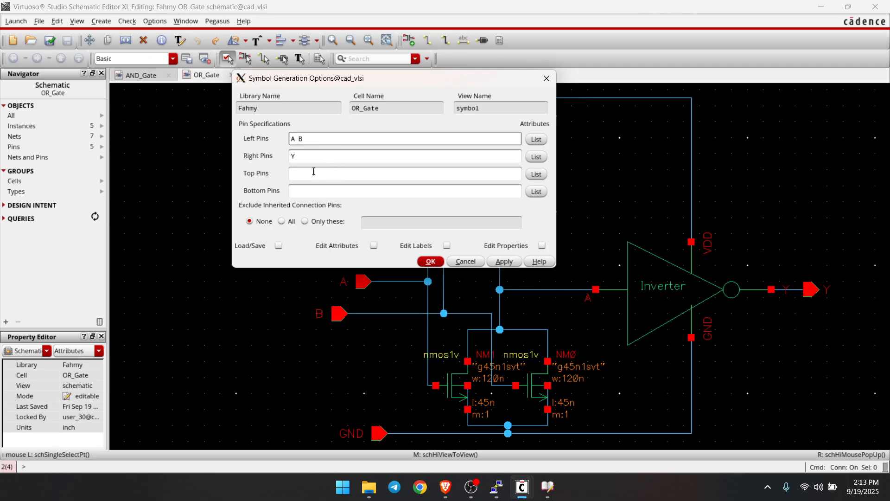
pyautogui.click(316, 174)
pyautogui.write('GND VDD')
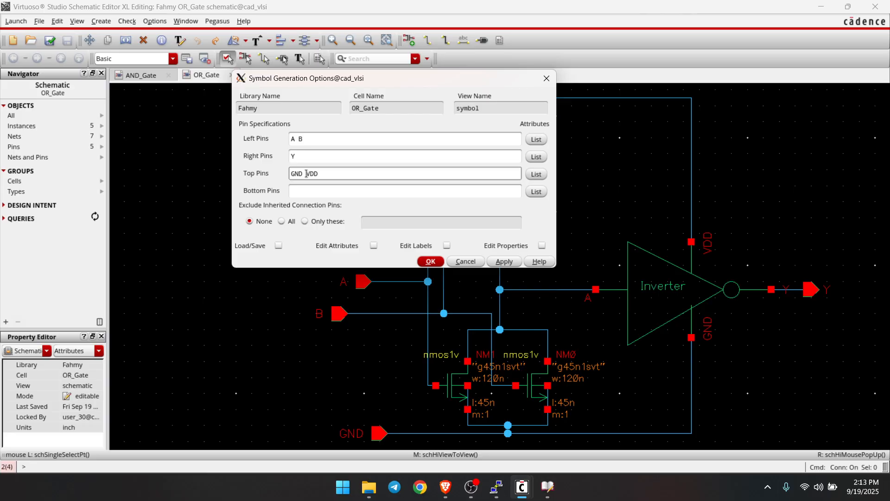
pyautogui.moveTo(307, 174); pyautogui.dragTo(288, 173)
pyautogui.hotkey('ctrl', 'x')
pyautogui.click(312, 190)
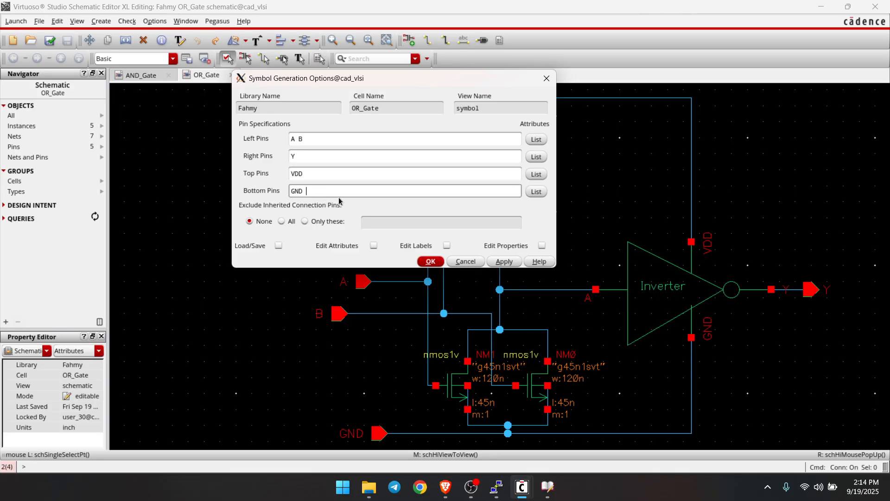
pyautogui.click(429, 262)
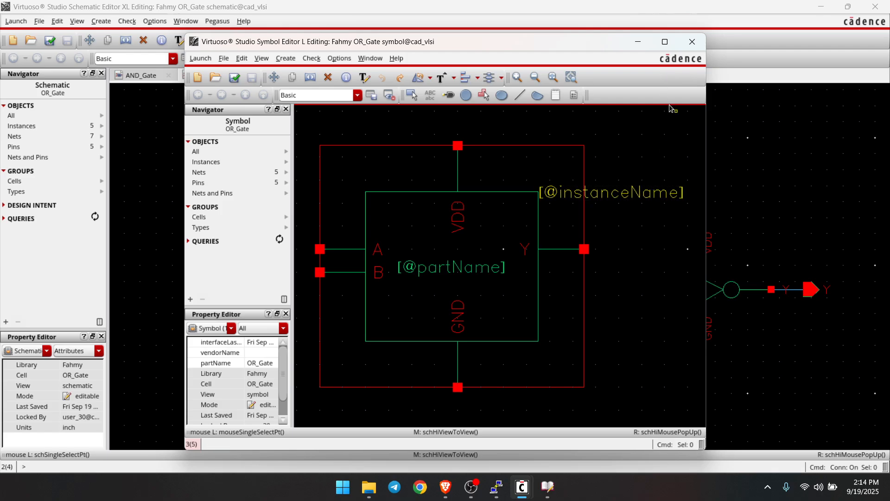
pyautogui.click(664, 41)
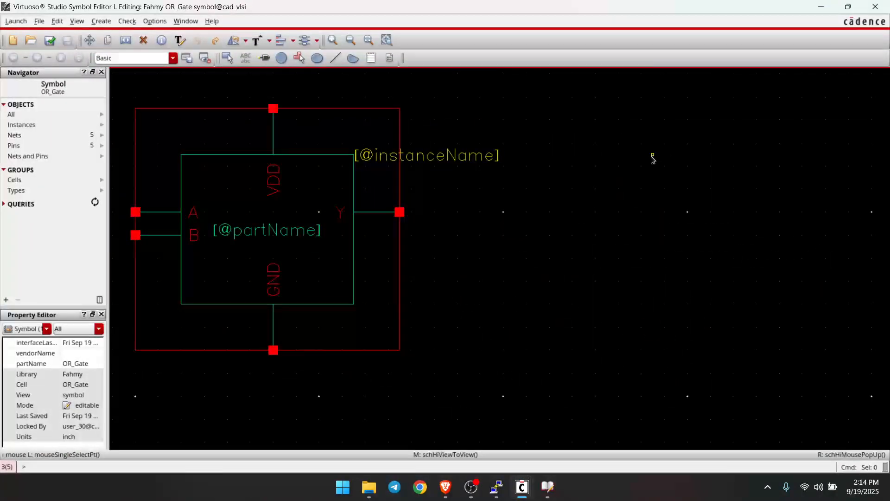
pyautogui.press('Delete')
pyautogui.click(448, 166)
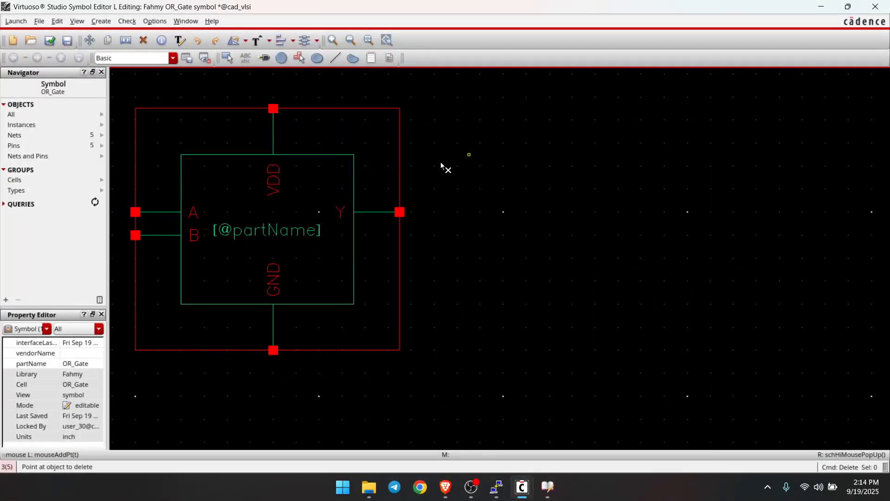
pyautogui.click(362, 109)
pyautogui.click(354, 155)
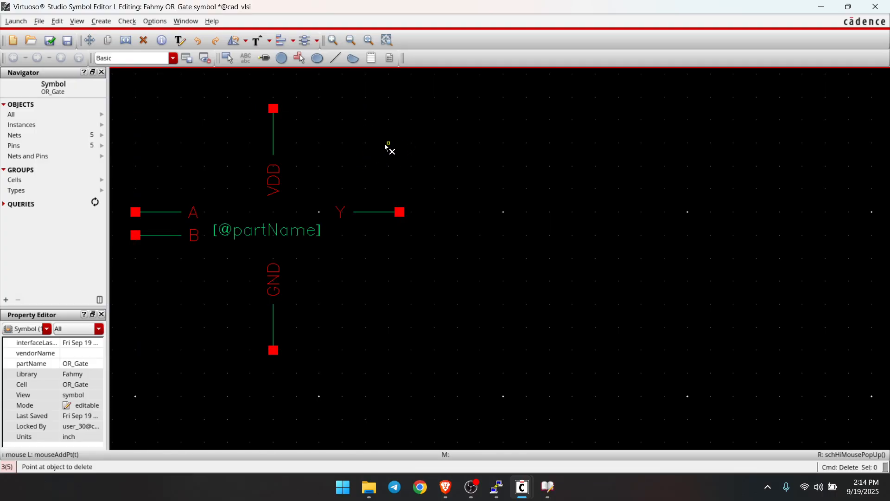
pyautogui.press('Escape')
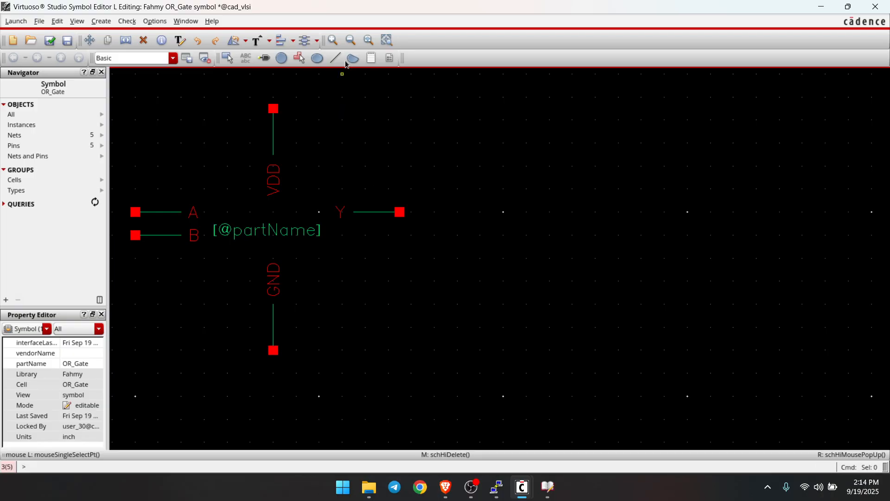
pyautogui.click(369, 40)
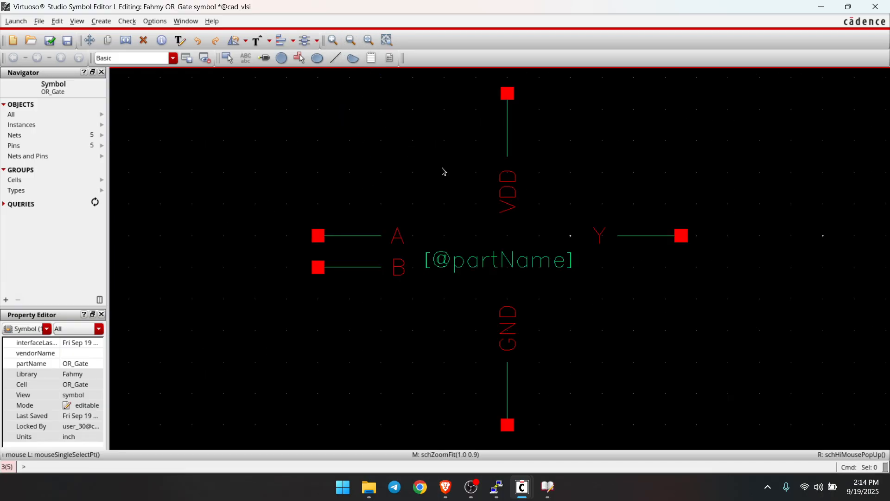
pyautogui.doubleClick(461, 267)
pyautogui.write('OR')
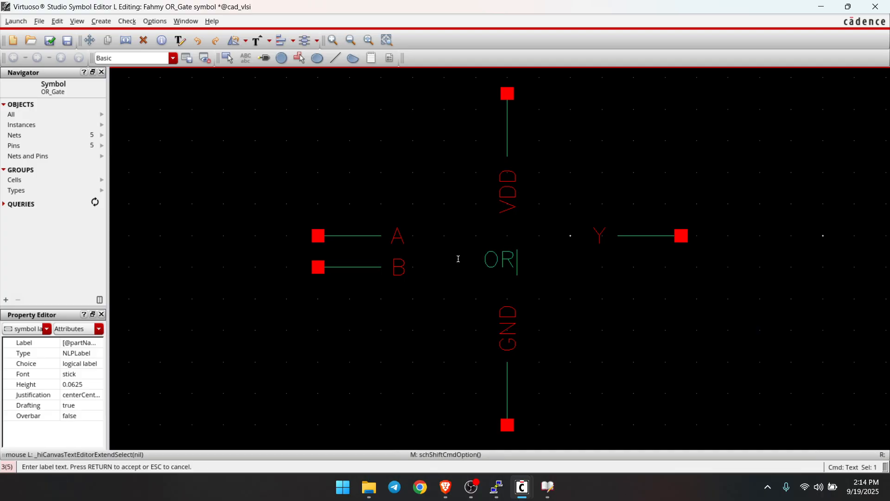
pyautogui.write('_Gate')
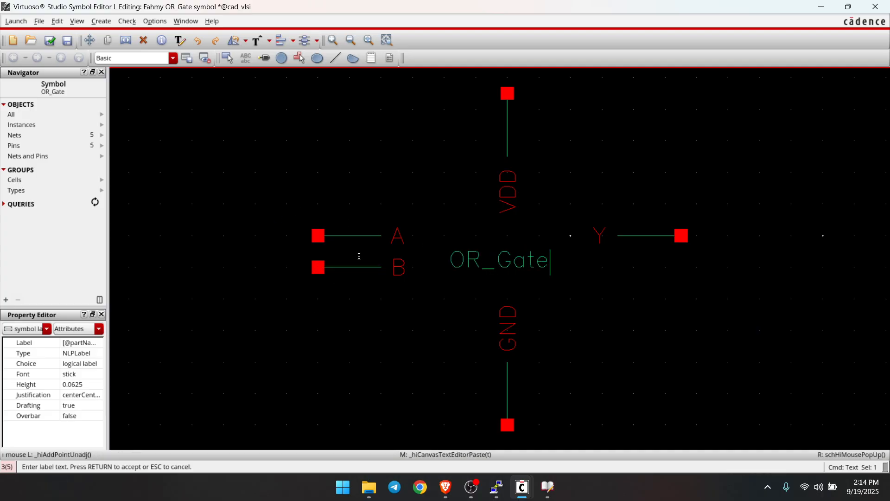
pyautogui.press('Return')
# Move the A and B pin labels to the outer side of their input pins
pyautogui.moveTo(413, 299); pyautogui.dragTo(398, 232)
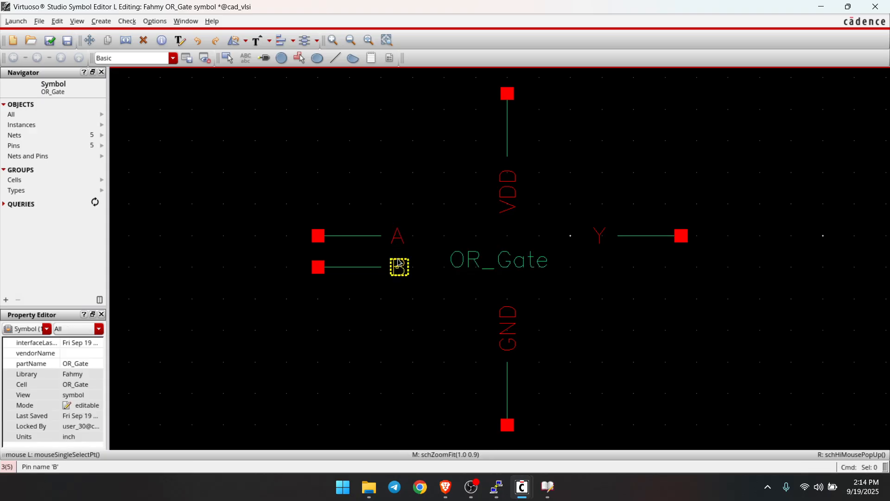
pyautogui.moveTo(413, 300); pyautogui.dragTo(286, 240)
pyautogui.click(471, 281)
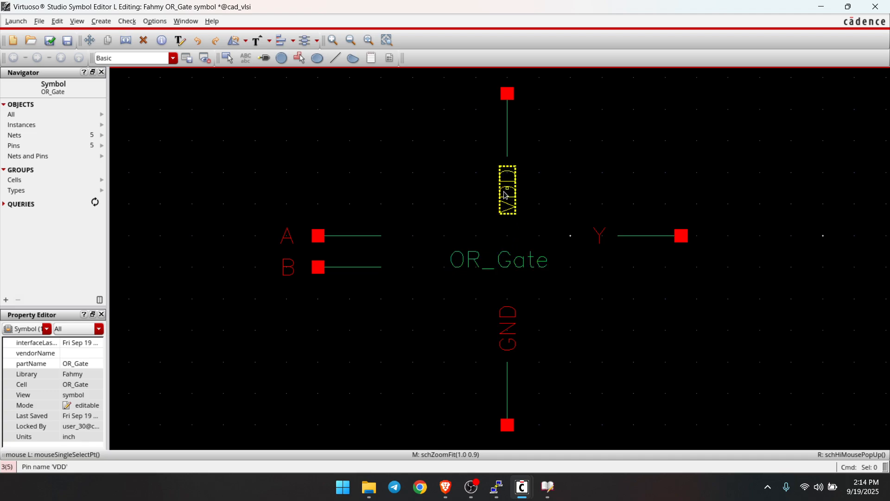
# Draw an inward-curving arc beside the A and B stubs as the OR gate's input edge
pyautogui.click(335, 57)
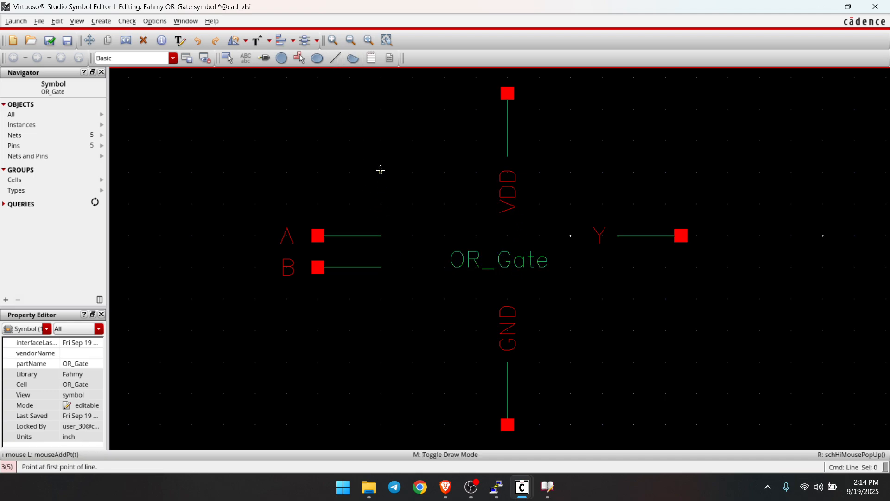
pyautogui.click(353, 57)
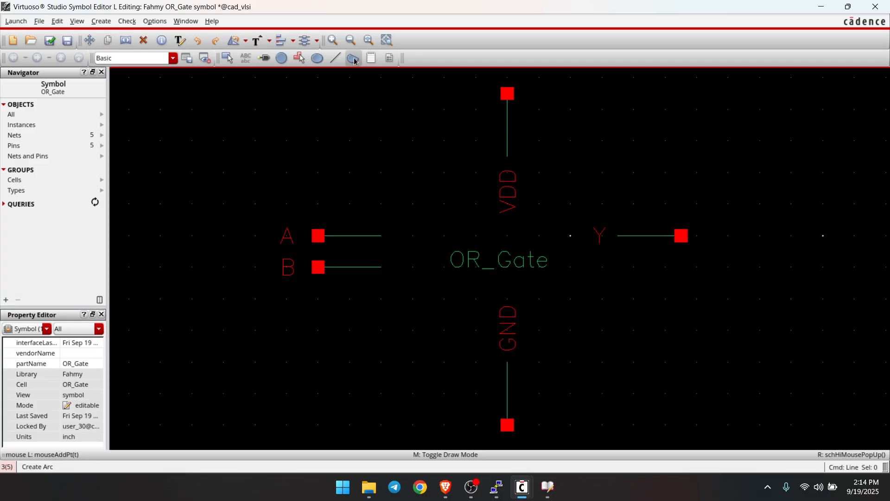
pyautogui.click(380, 158)
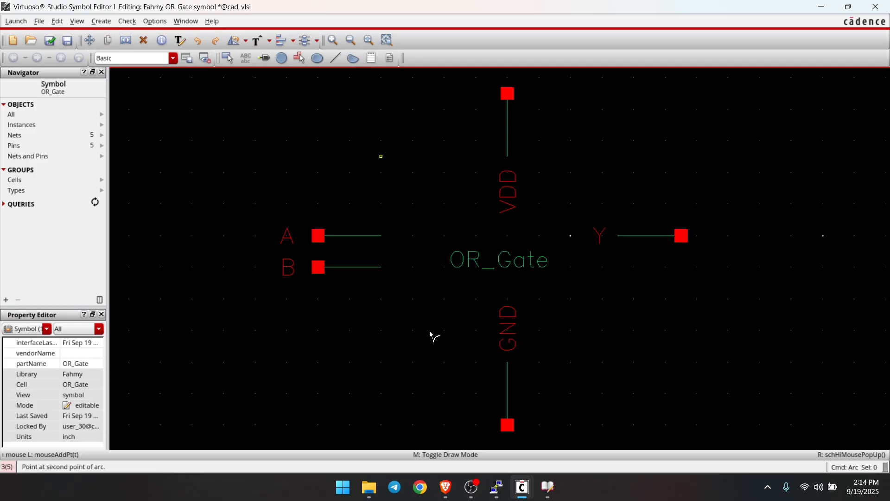
pyautogui.click(386, 370)
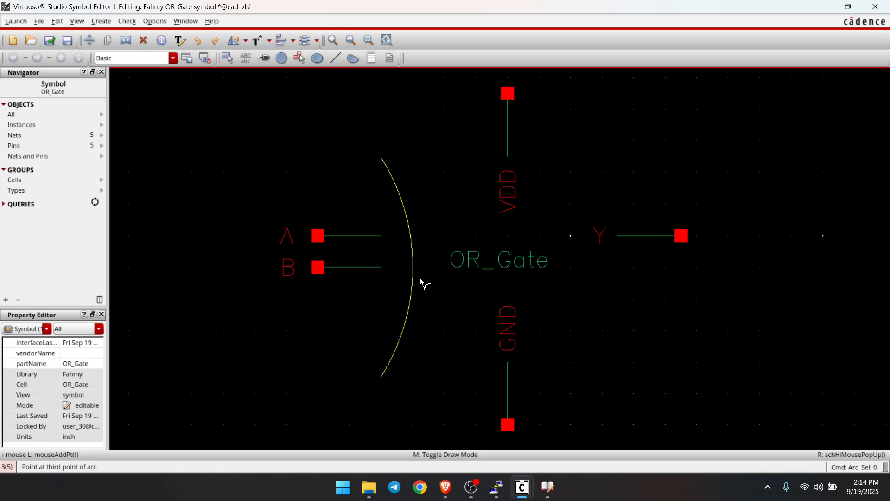
pyautogui.click(418, 252)
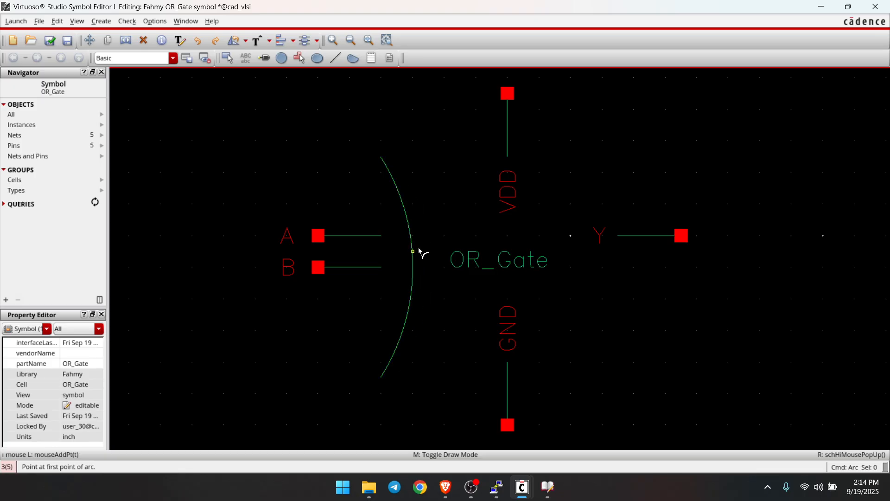
# Draw upper and lower arcs from the input arc's ends to a shared tip near the Y stub, closing the OR-gate outline
pyautogui.click(381, 158)
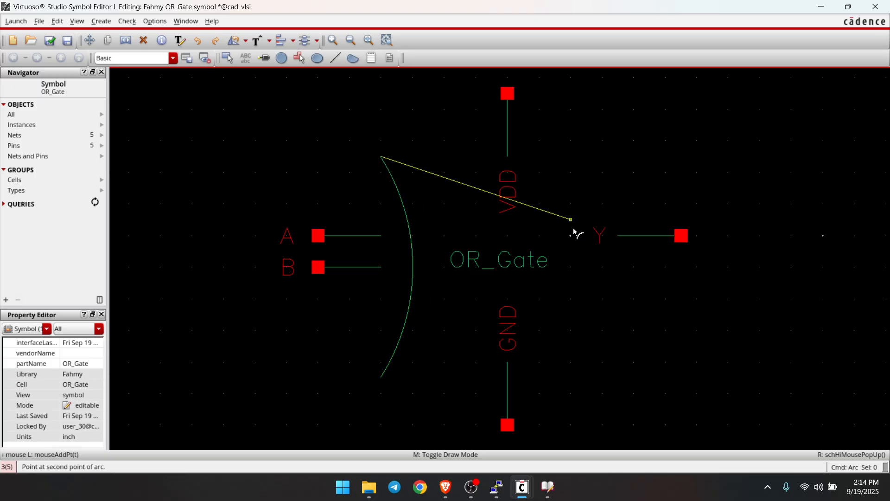
pyautogui.click(601, 235)
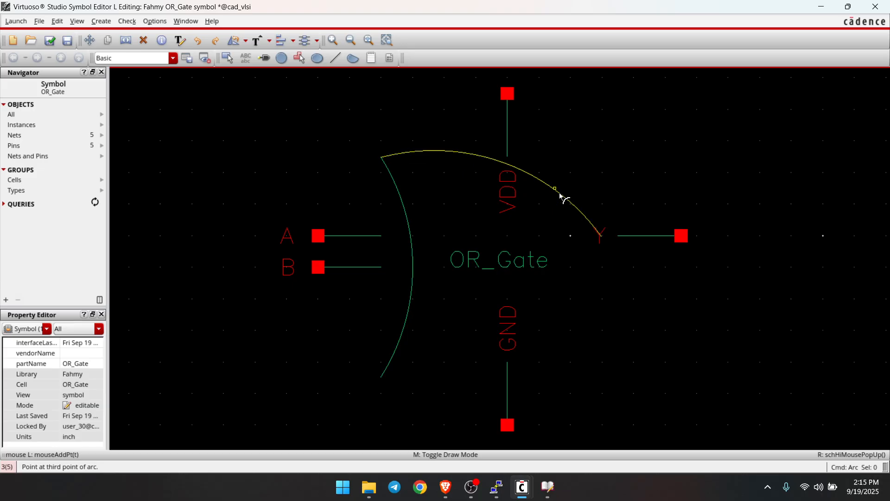
pyautogui.click(560, 195)
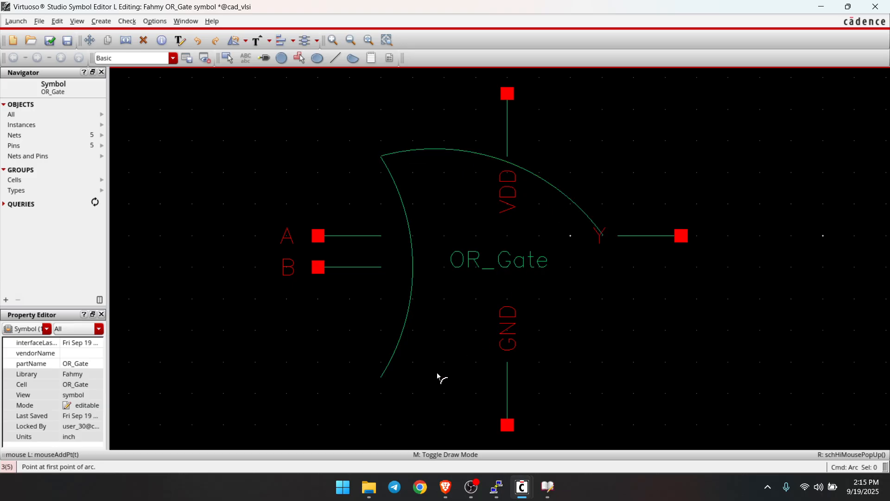
pyautogui.click(383, 377)
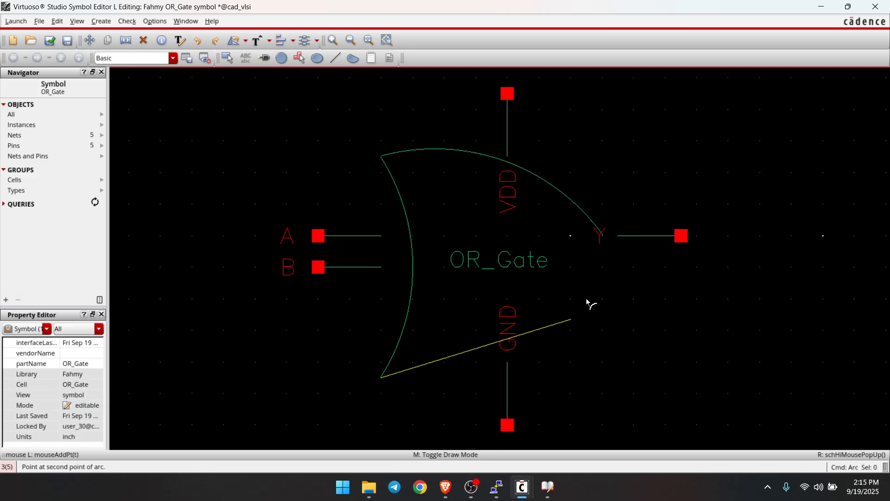
pyautogui.click(600, 236)
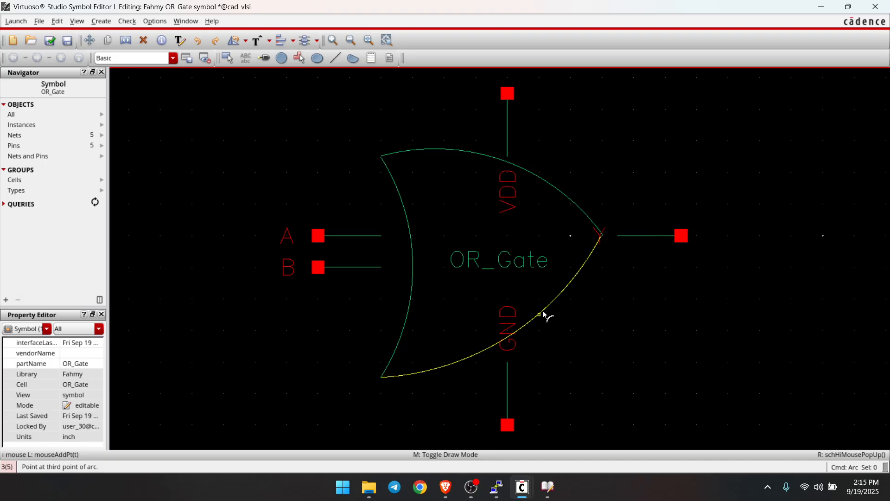
pyautogui.click(549, 318)
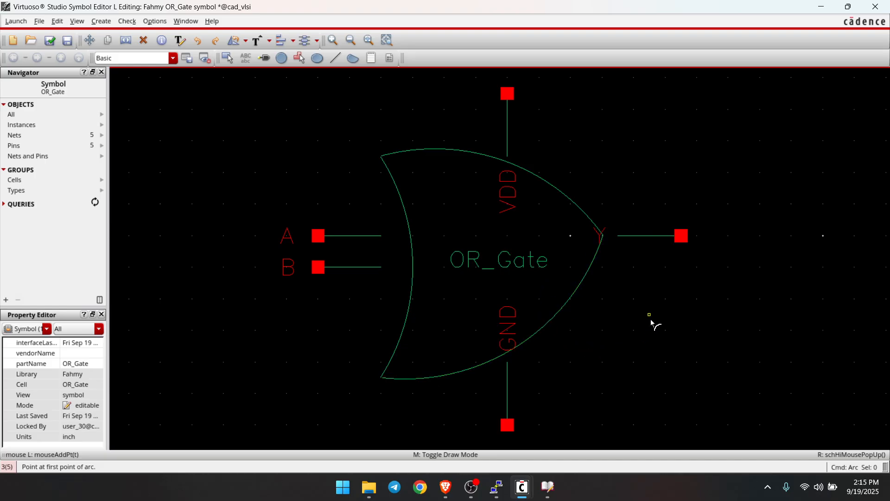
pyautogui.press('Escape')
pyautogui.press('Escape')
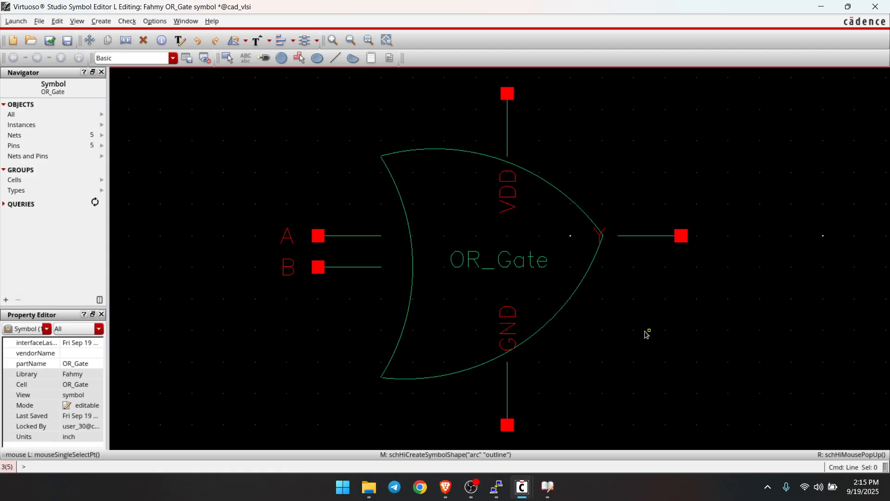
# Move the Y label outside its pin and shift the Y stub, pin and label so the stub touches the gate's tip
pyautogui.click(599, 235)
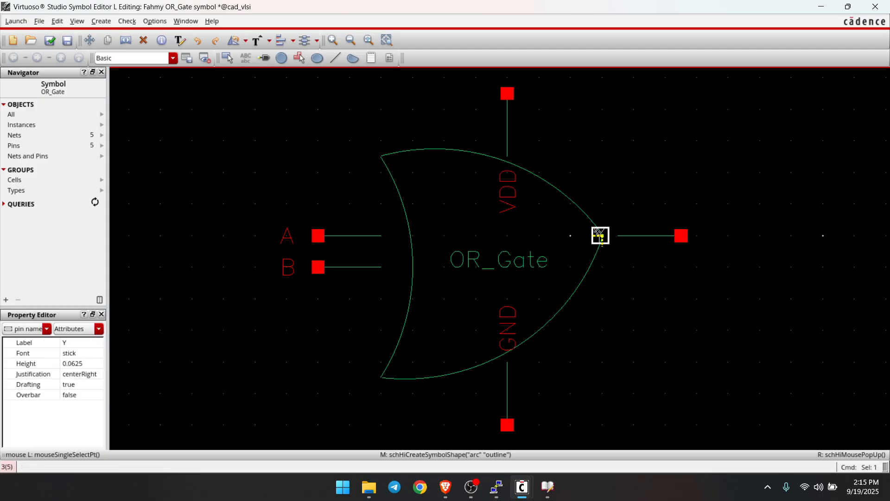
pyautogui.press('m')
pyautogui.click(690, 237)
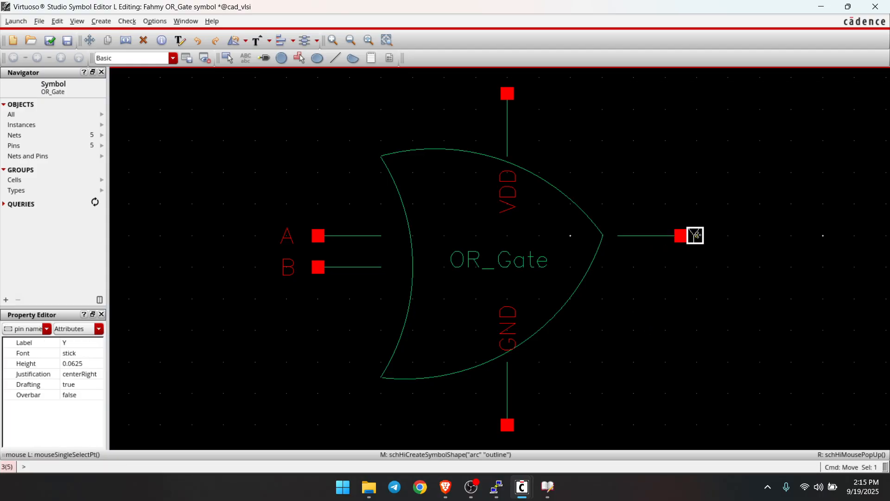
pyautogui.click(682, 266)
pyautogui.moveTo(669, 230); pyautogui.dragTo(624, 211)
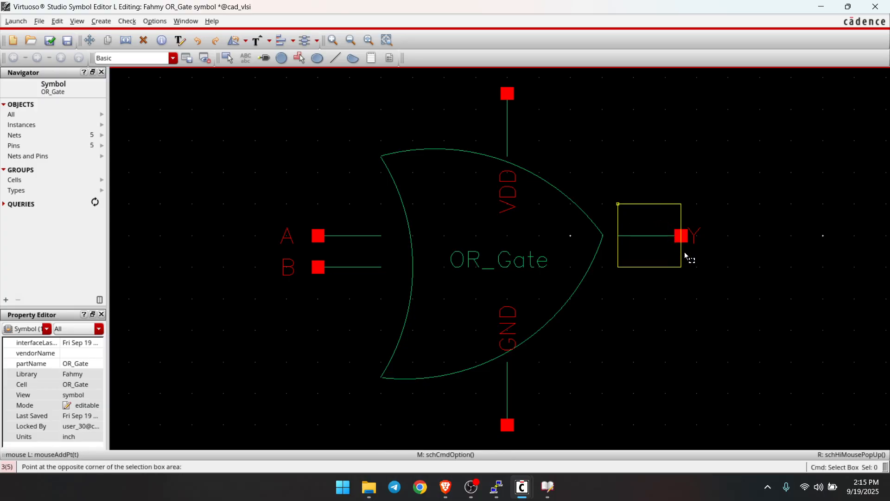
pyautogui.moveTo(685, 253); pyautogui.dragTo(628, 239)
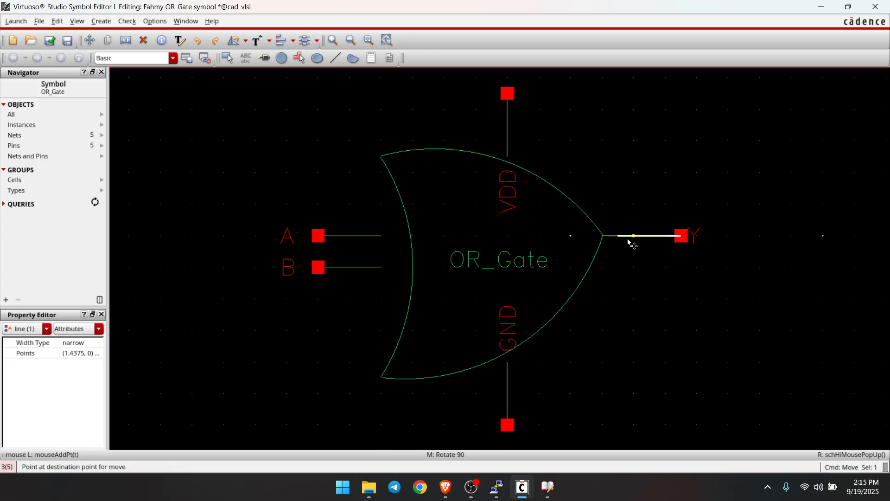
pyautogui.click(668, 239)
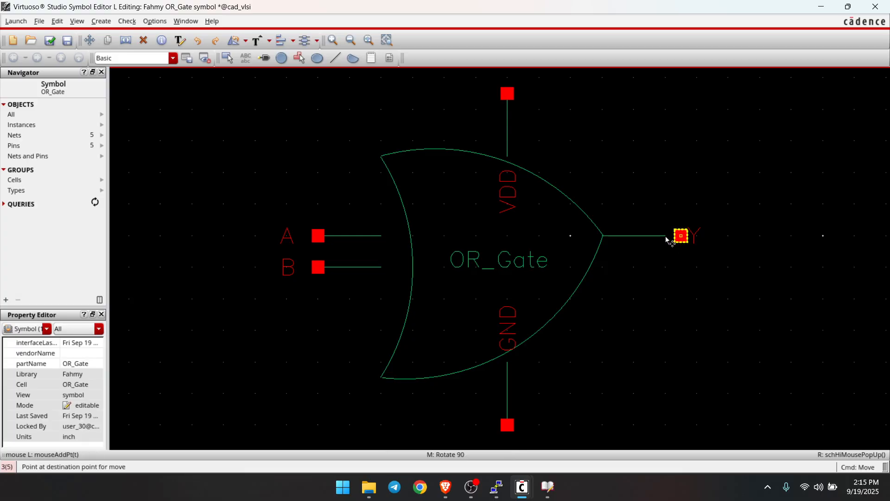
pyautogui.click(667, 237)
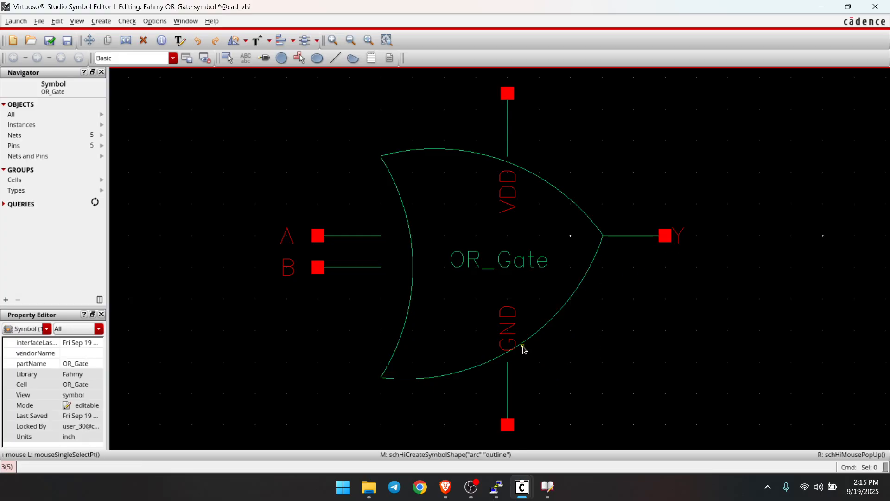
# Move the GND pin and stub up to the gate's lower arc and place the GND label beside the stub
pyautogui.moveTo(505, 337); pyautogui.dragTo(553, 400)
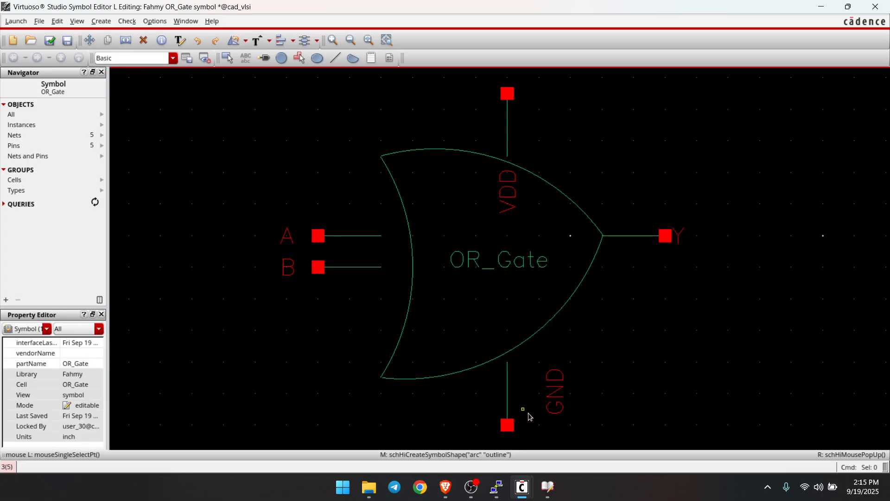
pyautogui.moveTo(523, 440); pyautogui.dragTo(495, 379)
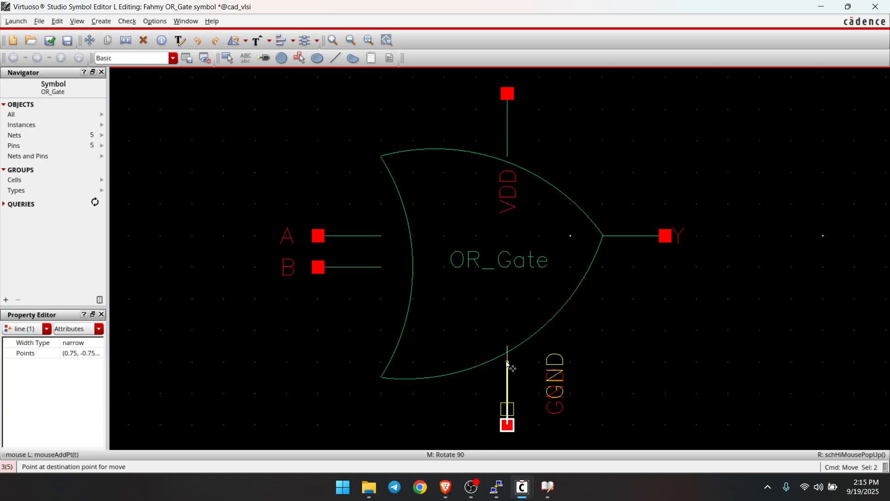
pyautogui.click(513, 366)
pyautogui.click(632, 350)
pyautogui.moveTo(557, 379); pyautogui.dragTo(526, 375)
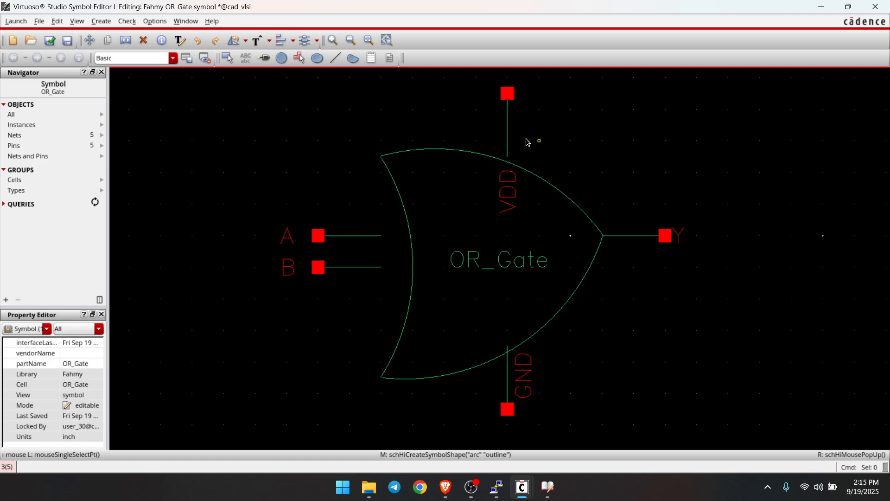
# Shift the VDD pin and stub so the stub meets the gate's upper arc, and place the VDD label beside the stub
pyautogui.moveTo(556, 156); pyautogui.dragTo(487, 77)
pyautogui.moveTo(505, 121); pyautogui.dragTo(492, 126)
pyautogui.click(506, 170)
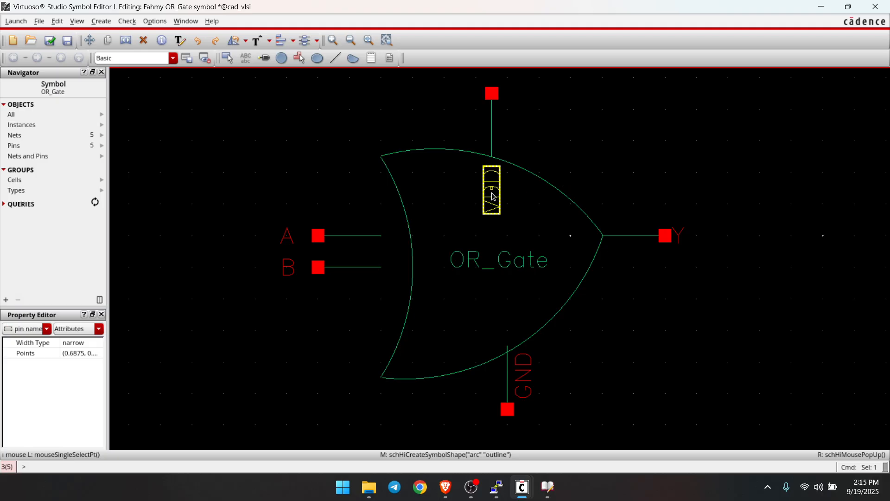
pyautogui.moveTo(509, 166); pyautogui.dragTo(525, 102)
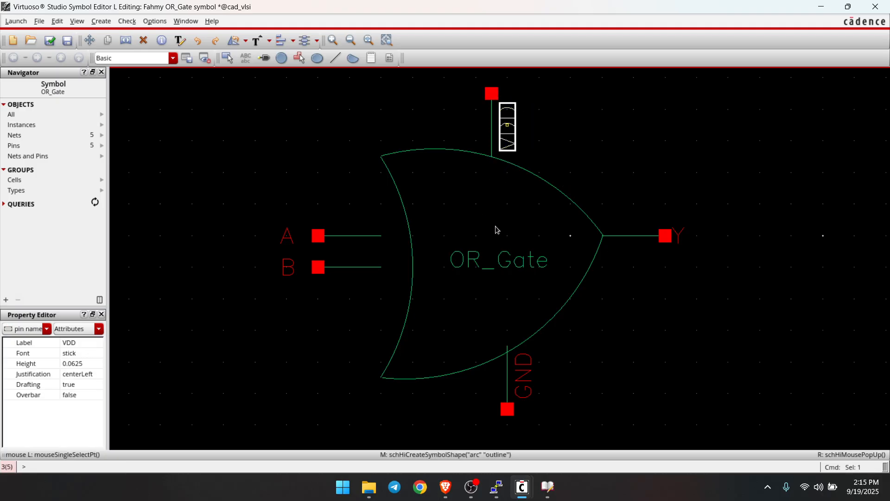
pyautogui.click(573, 337)
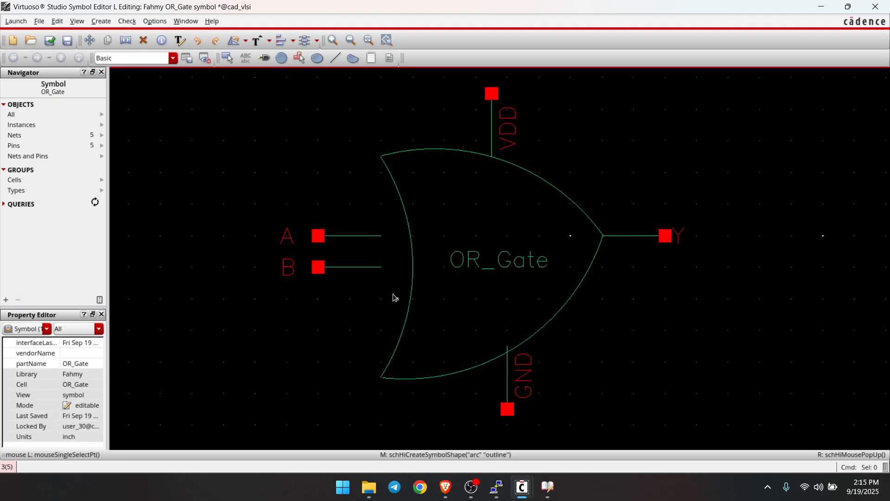
# Move the A and B pins with their stubs and labels to touch the input arc, and check and save the symbol
pyautogui.moveTo(397, 299); pyautogui.dragTo(256, 216)
pyautogui.moveTo(335, 238); pyautogui.dragTo(362, 255)
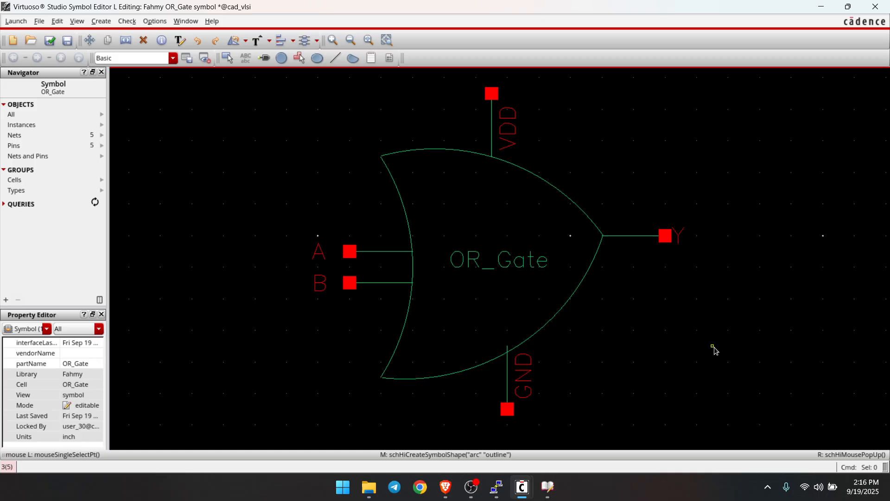
pyautogui.click(50, 42)
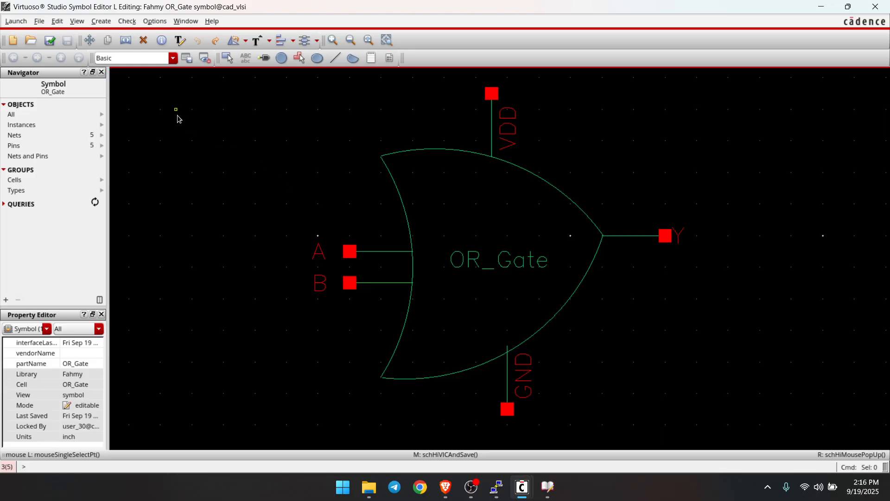
# Set the image export region to a selected area enclosing the whole OR-gate symbol and its pins, from (-20, 100) to (240, -120)
pyautogui.click(39, 21)
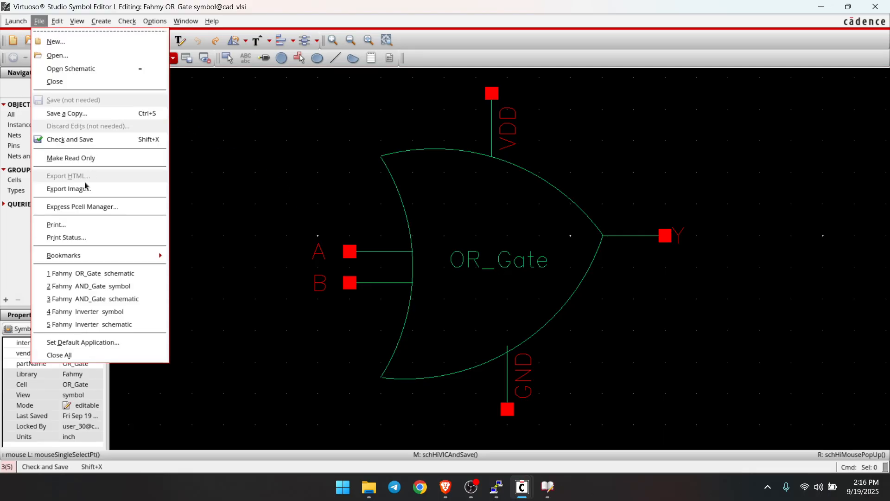
pyautogui.click(18, 26)
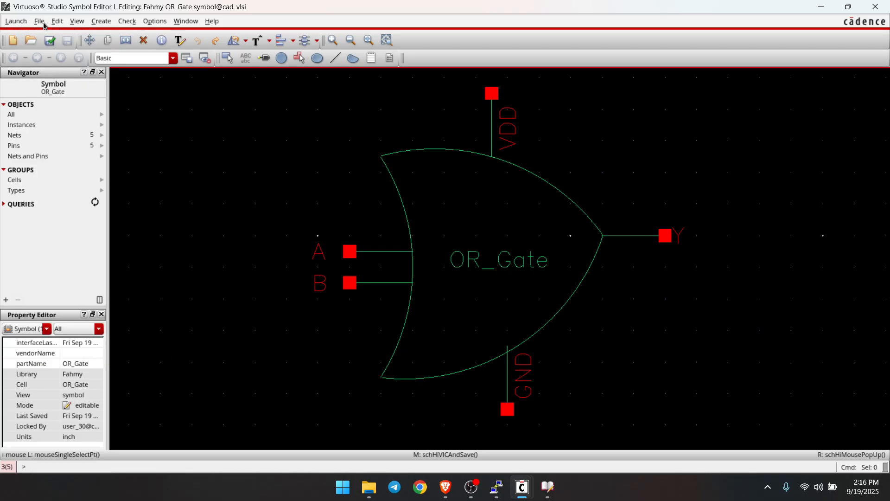
pyautogui.click(40, 21)
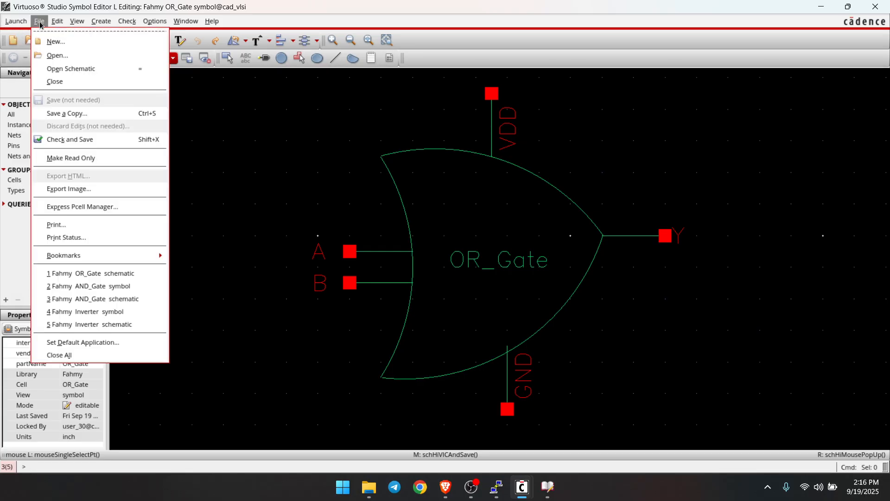
pyautogui.click(69, 189)
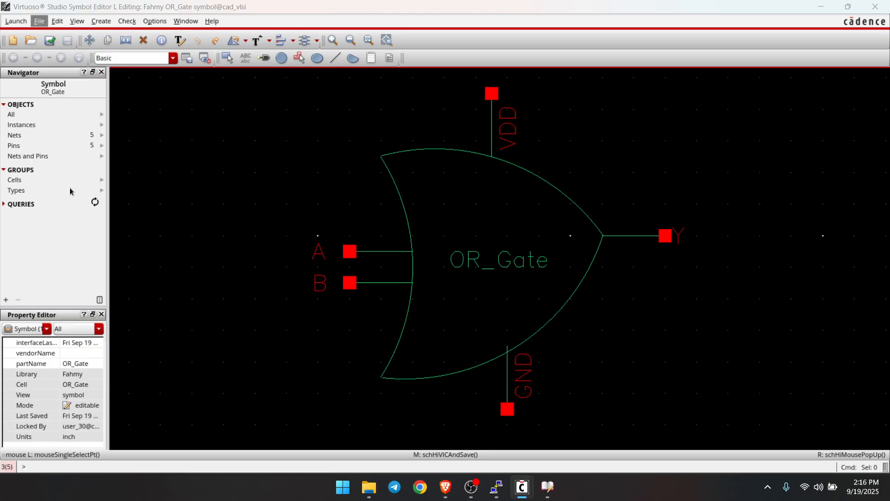
pyautogui.click(311, 135)
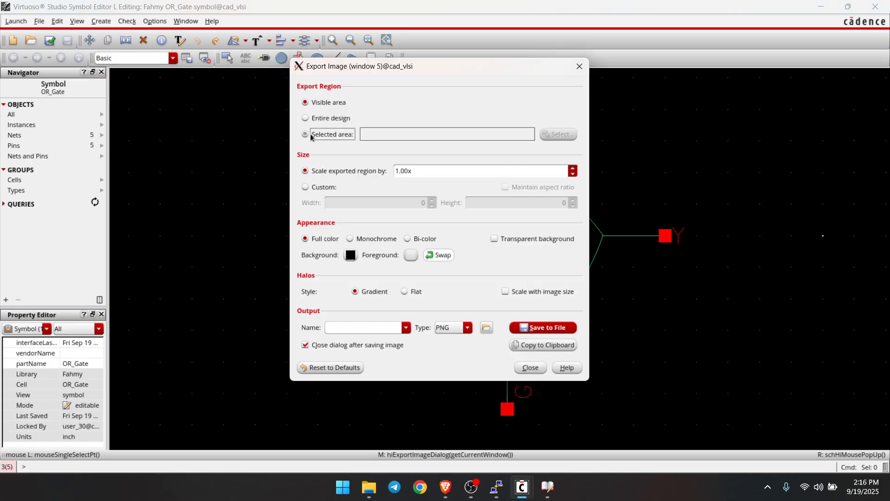
pyautogui.click(560, 135)
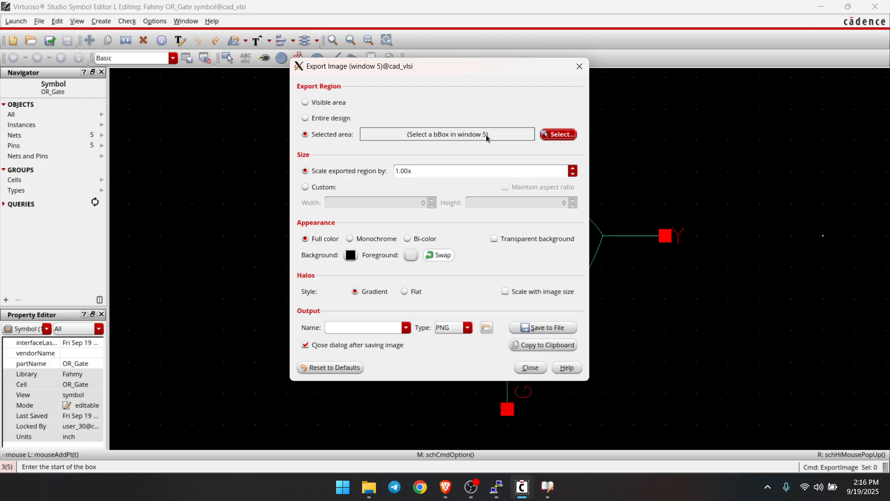
pyautogui.moveTo(458, 66); pyautogui.dragTo(125, 87)
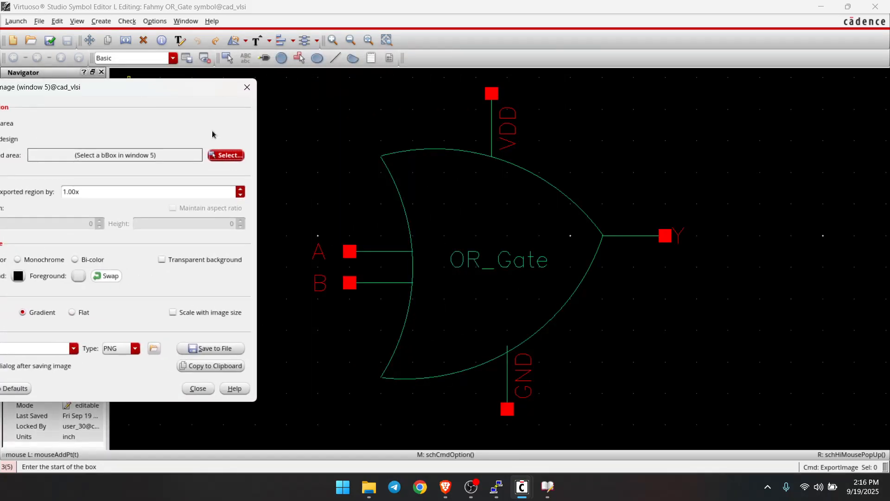
pyautogui.click(288, 78)
pyautogui.click(697, 426)
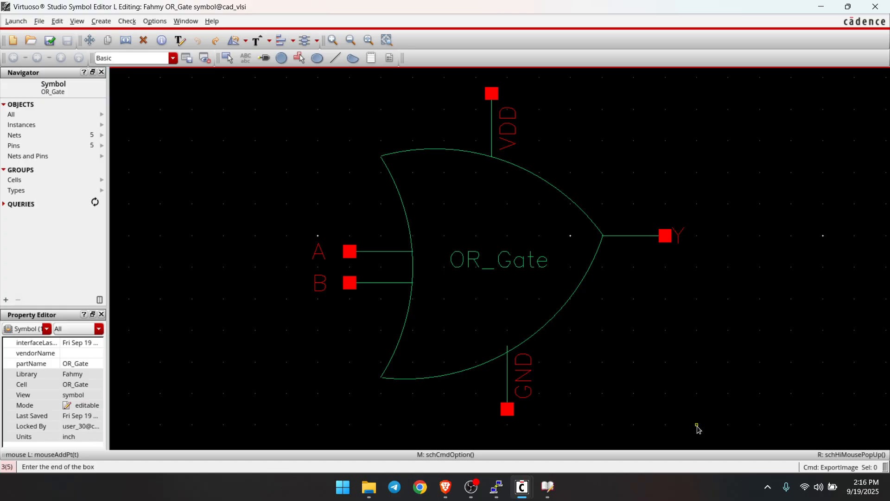
pyautogui.moveTo(529, 487)
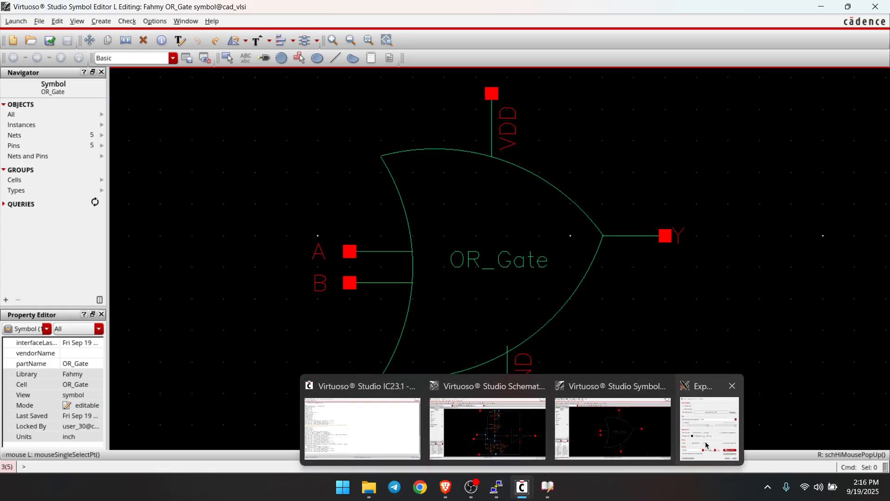
pyautogui.click(712, 415)
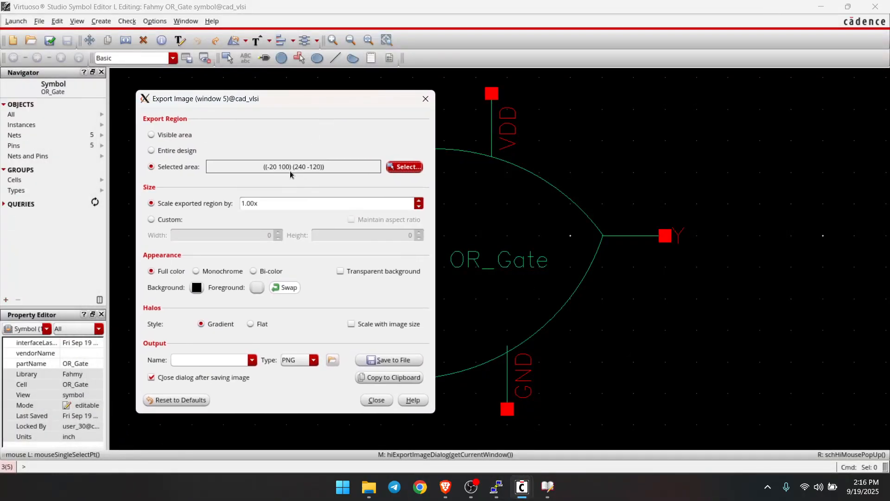
# Export the selected area with a transparent background as the PNG file OR_Gate_Symbol.png in the Exp1 folder
pyautogui.click(342, 271)
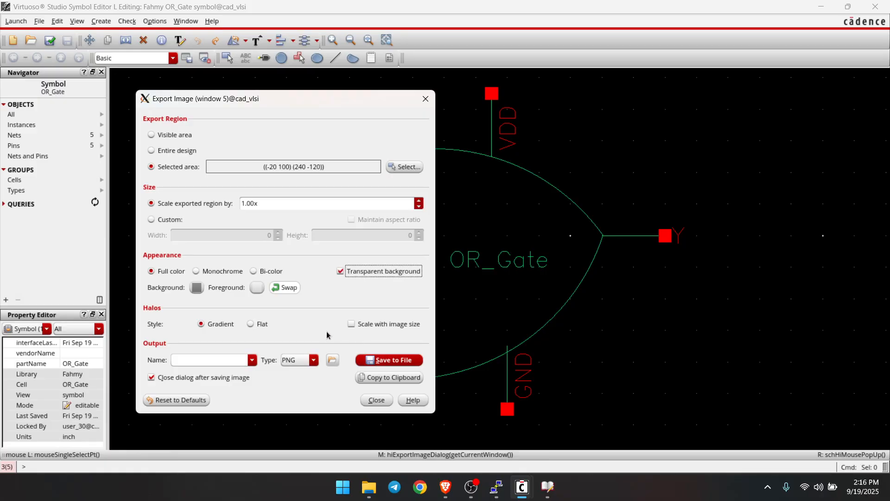
pyautogui.click(210, 361)
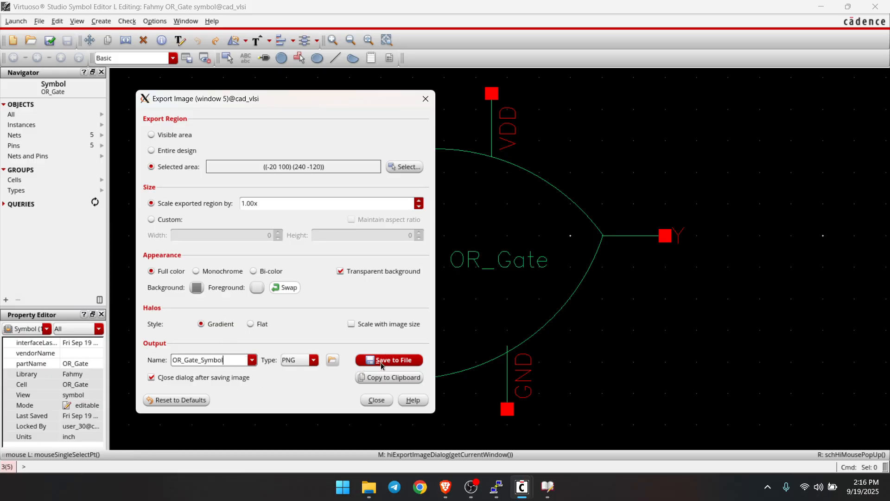
pyautogui.click(333, 361)
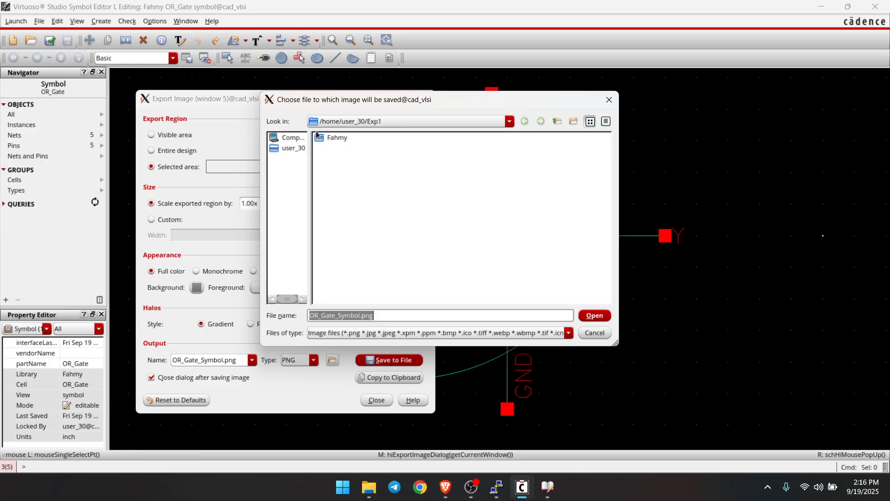
pyautogui.click(597, 317)
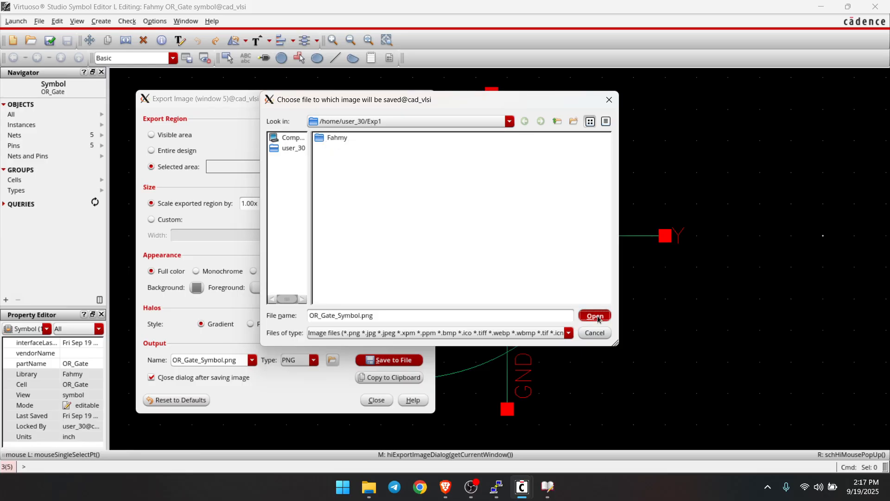
pyautogui.click(392, 360)
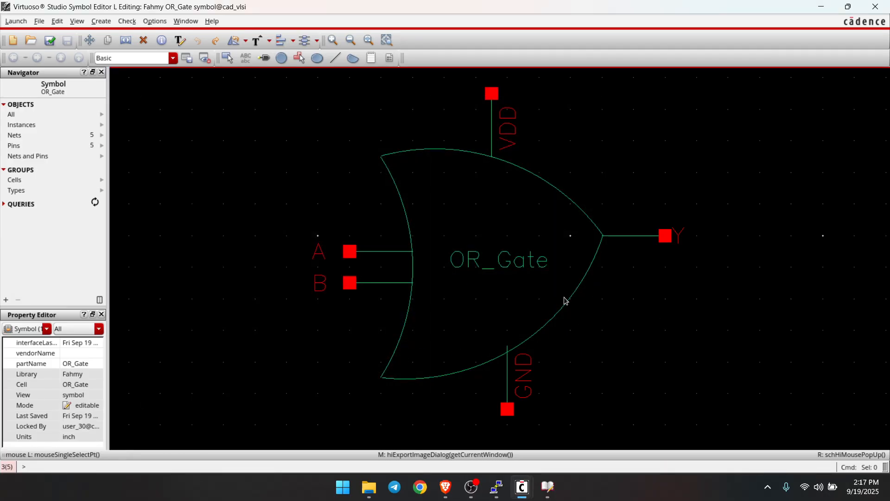